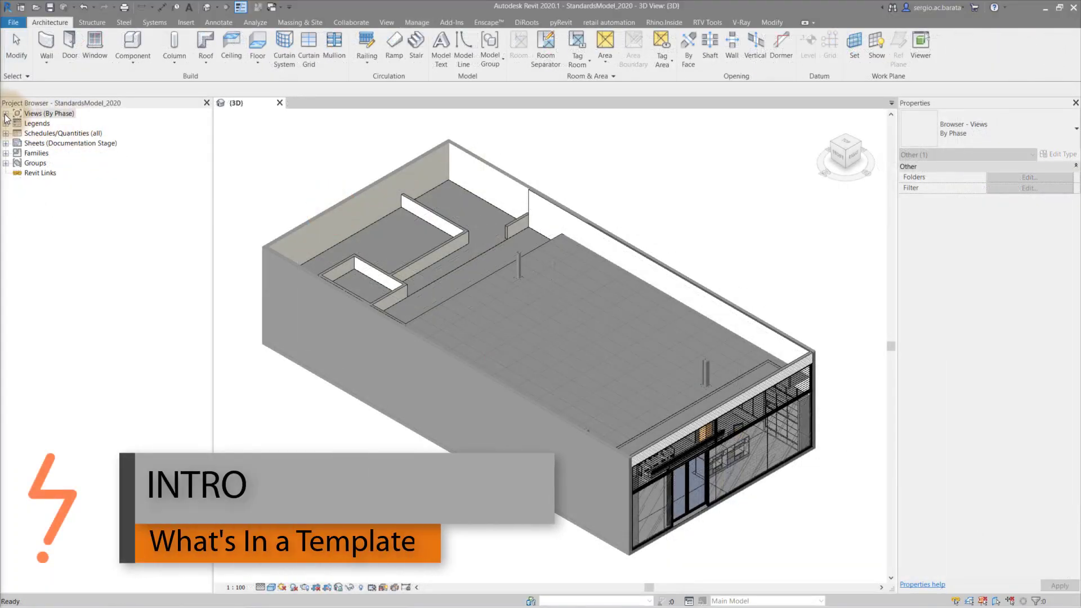
# Expand all of Views (By Phase) and scroll through the template's views, legends and schedules.
pyautogui.rightClick(5, 115)
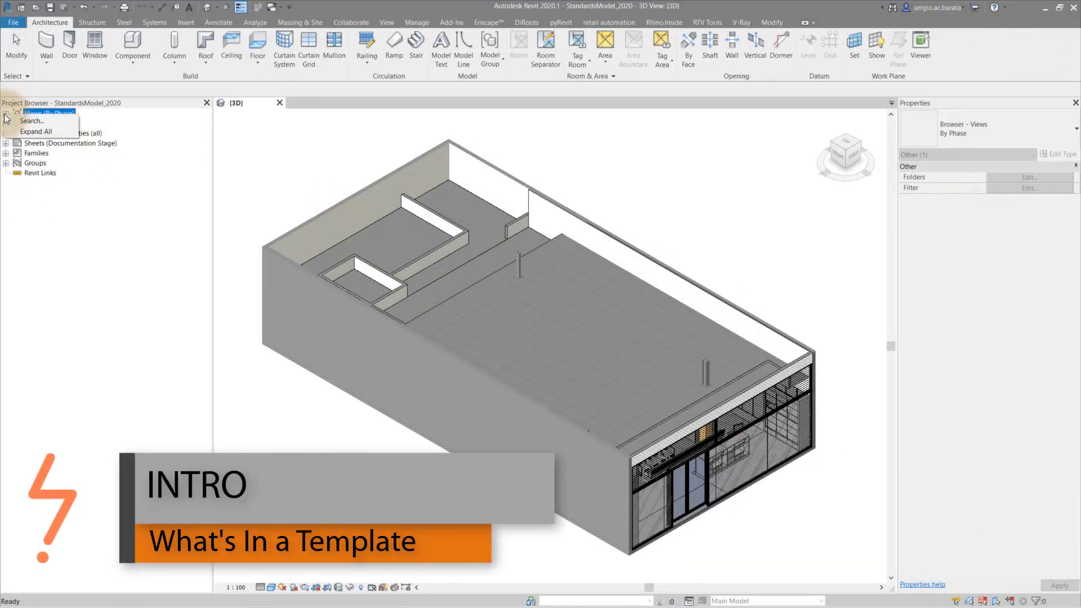
pyautogui.click(31, 131)
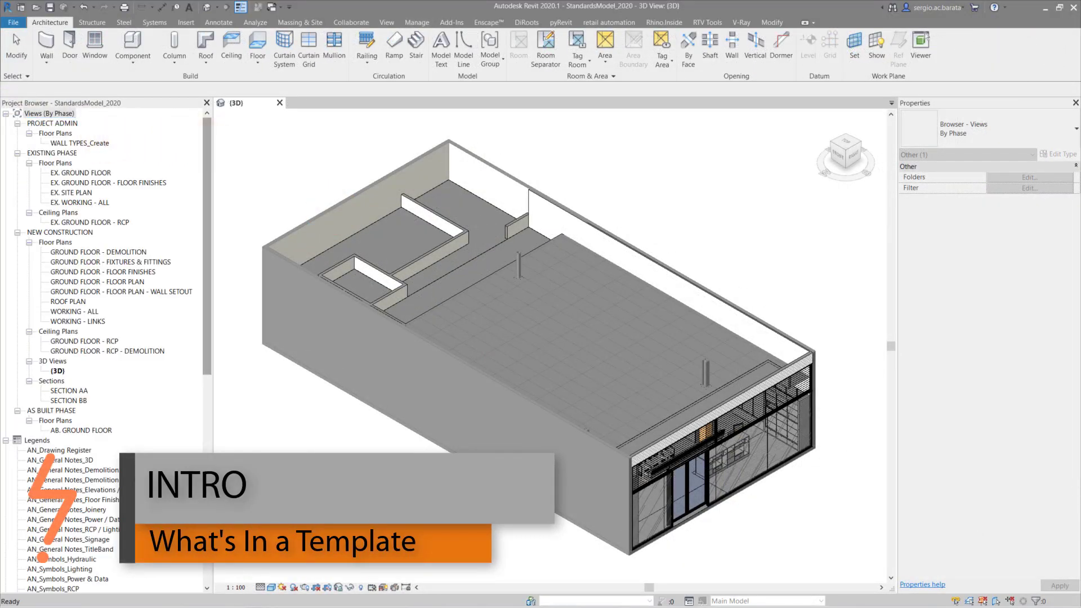
pyautogui.scroll(-3, 107, 350)
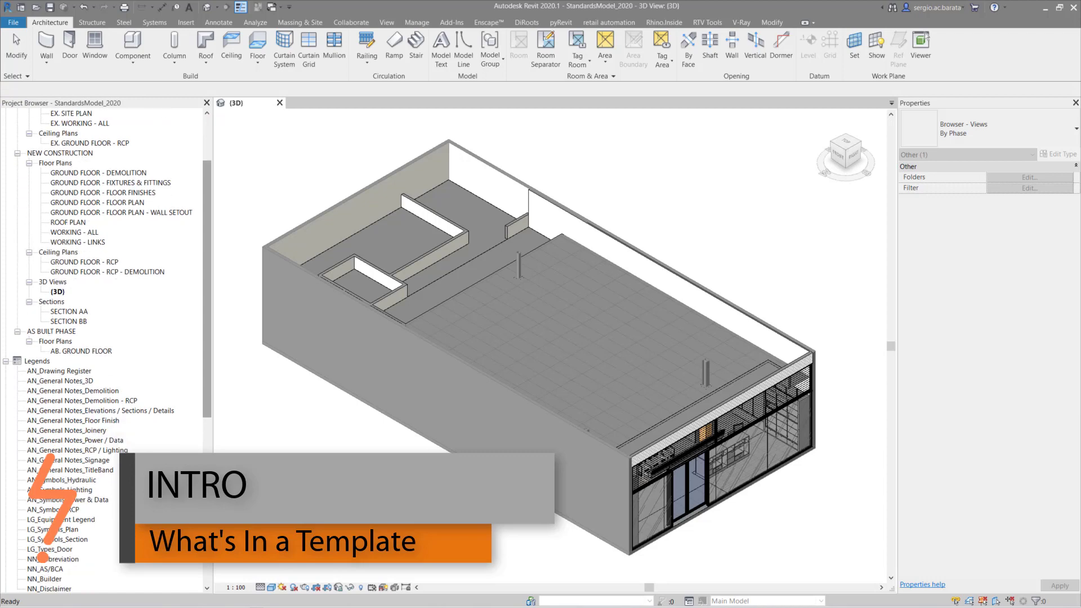
pyautogui.scroll(-5, 107, 350)
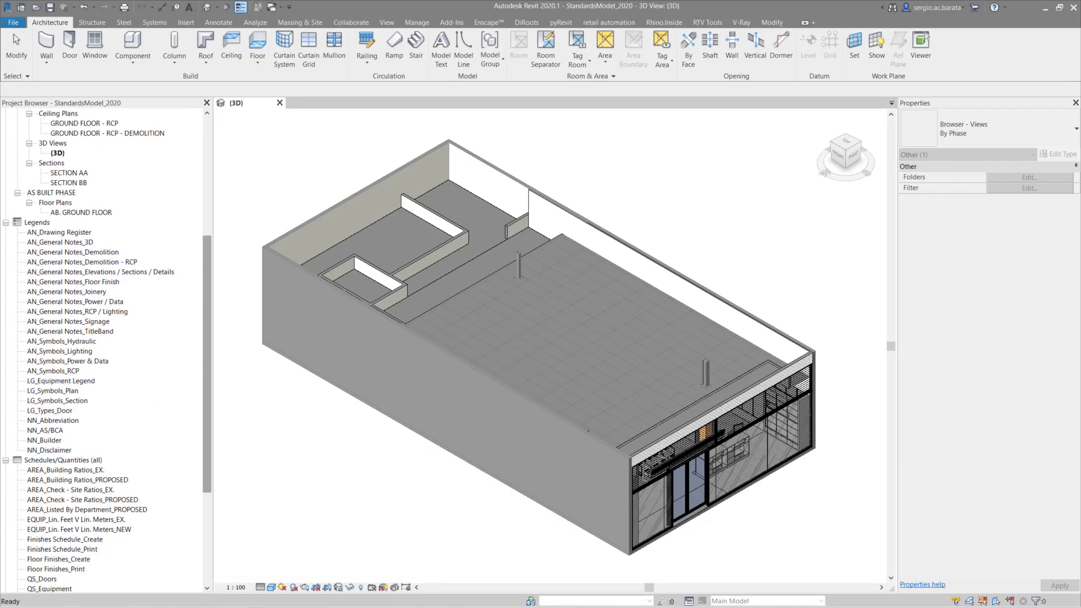
pyautogui.scroll(-5, 107, 349)
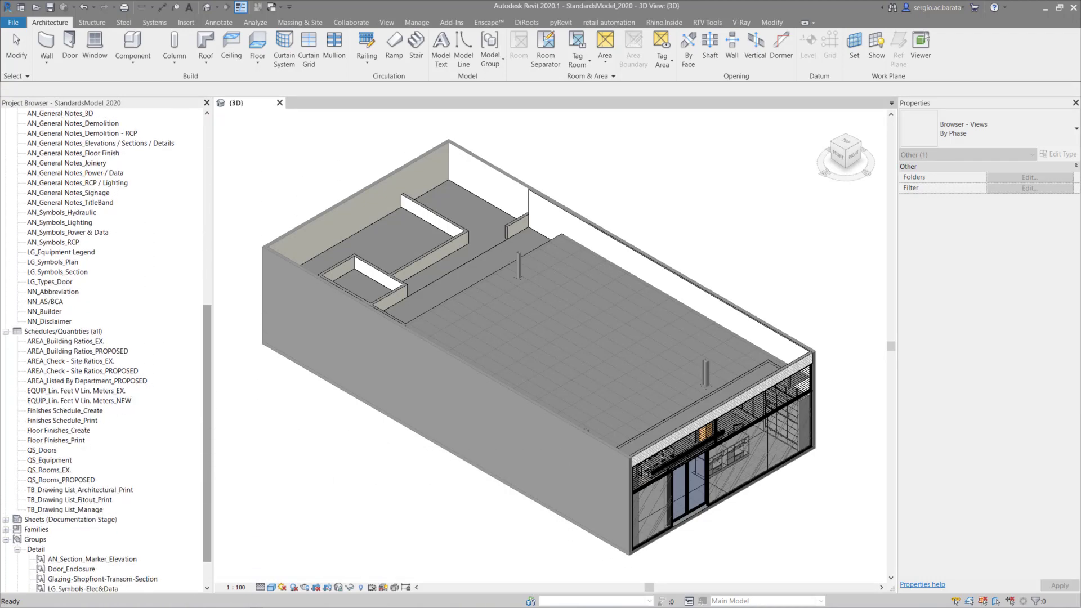
pyautogui.scroll(-1, 107, 350)
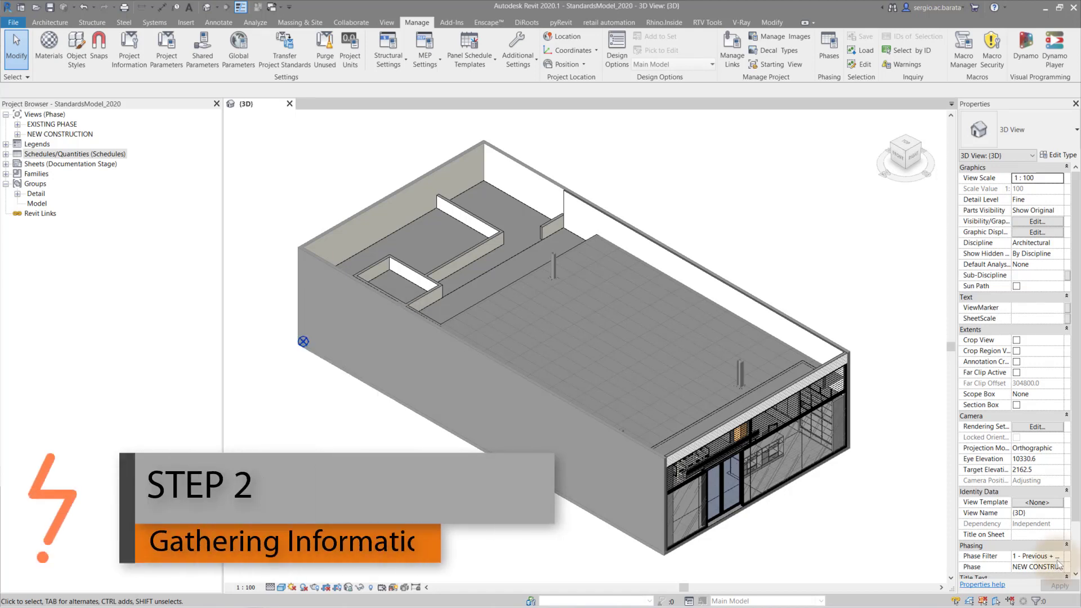
# Set the 3D view's Phase Filter to Z - Demo Only.
pyautogui.click(1059, 556)
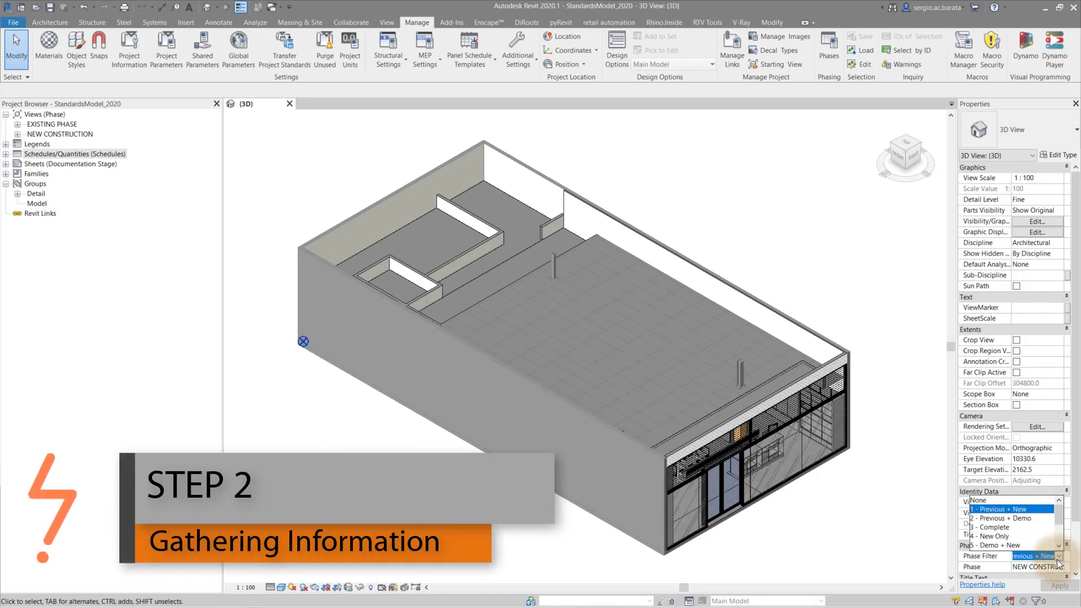
pyautogui.scroll(-2, 1058, 563)
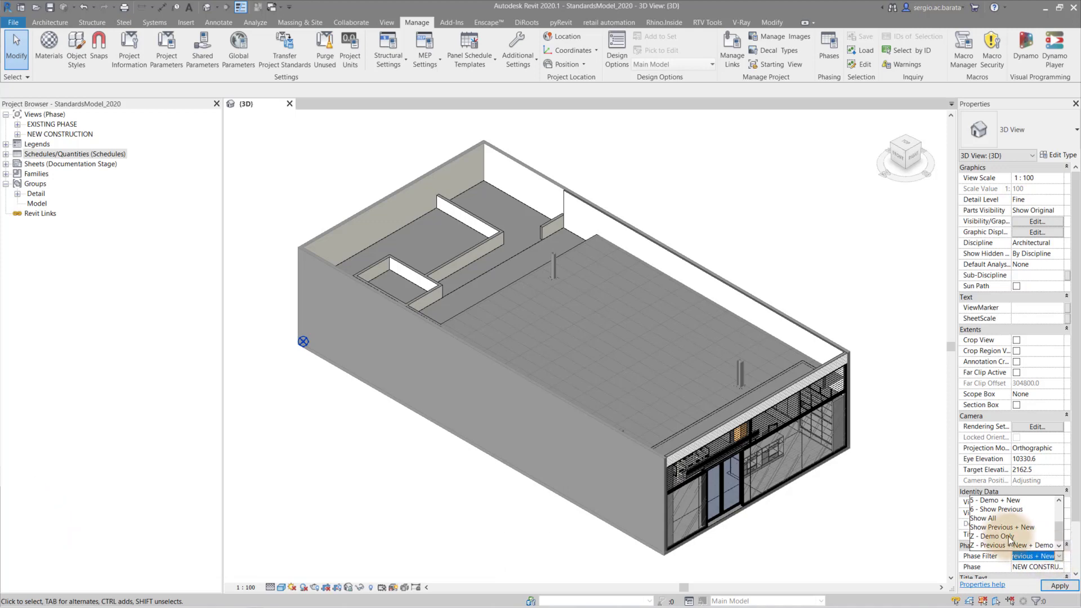
pyautogui.click(1002, 545)
pyautogui.press('z')
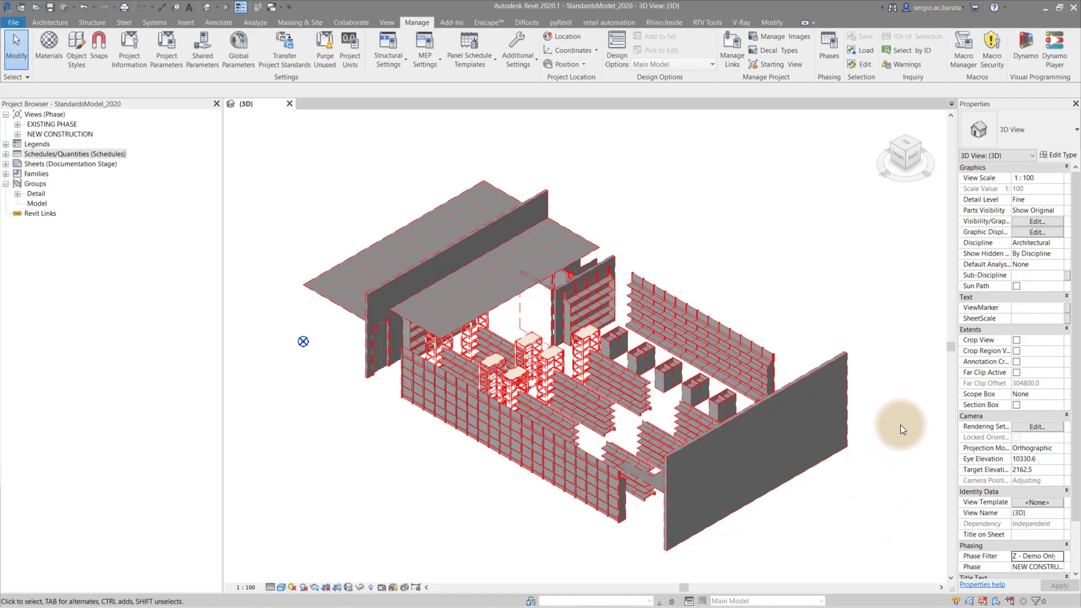
# Turn on Levels under Annotation Categories in Visibility/Graphics (VG), then zoom the 3D view to fit.
pyautogui.press('v')
pyautogui.press('g')
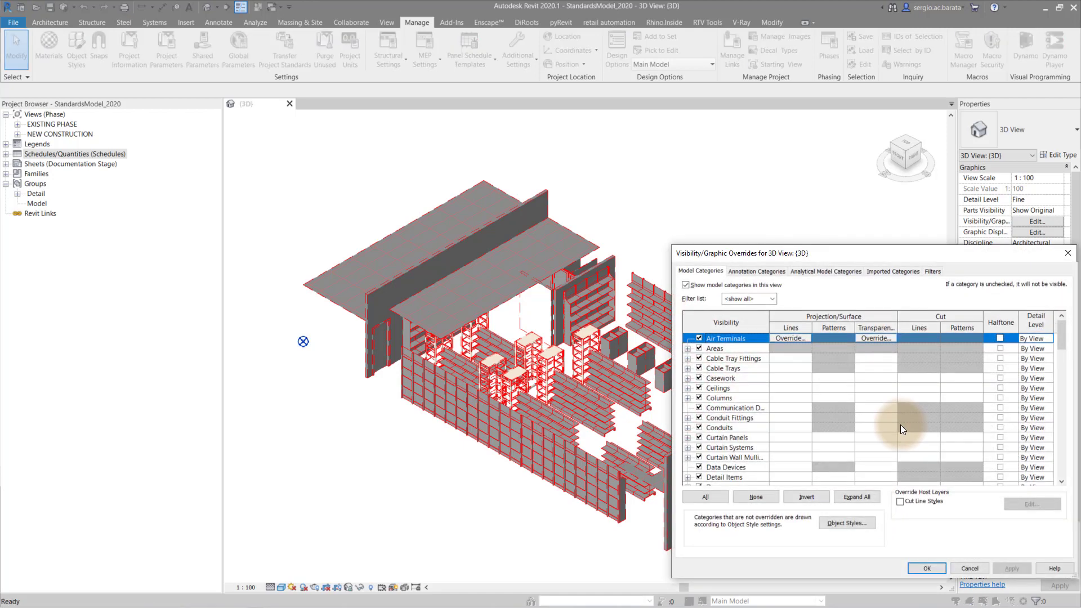
pyautogui.click(738, 273)
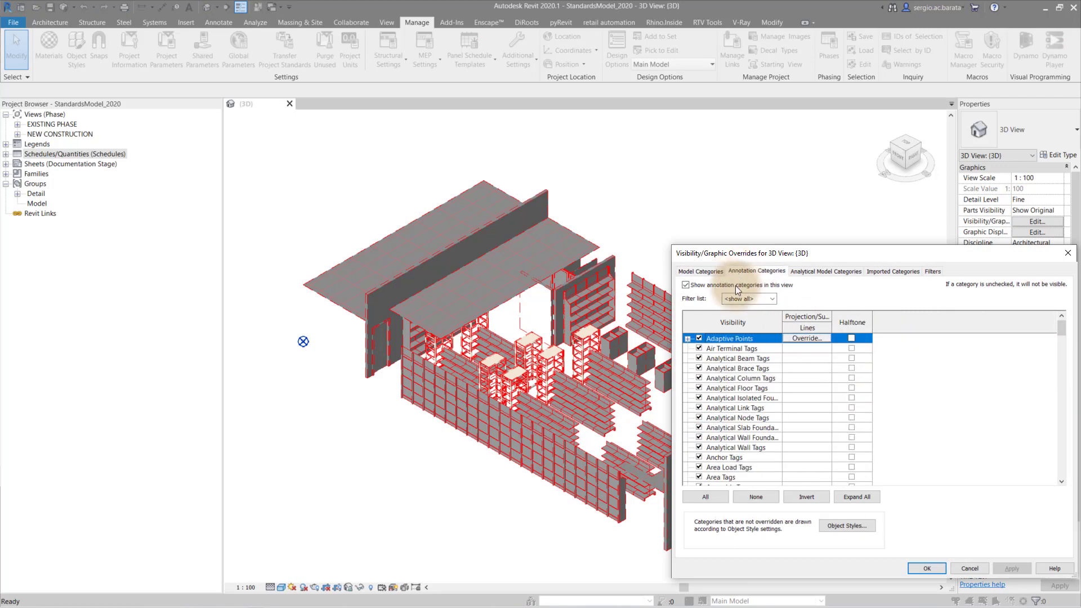
pyautogui.click(717, 369)
pyautogui.press('l')
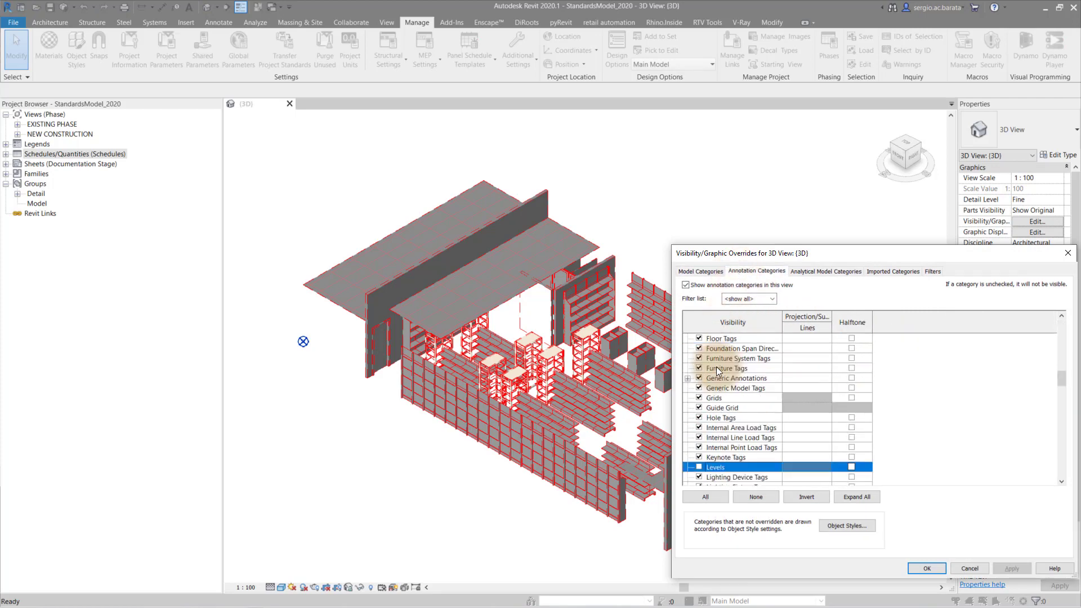
pyautogui.click(699, 467)
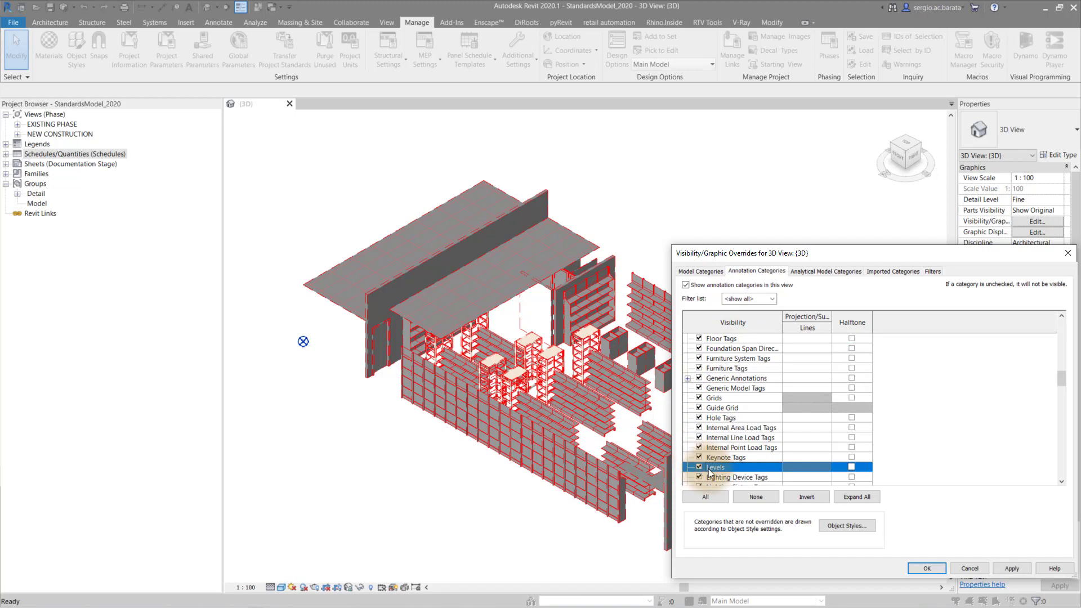
pyautogui.click(1012, 569)
pyautogui.click(929, 567)
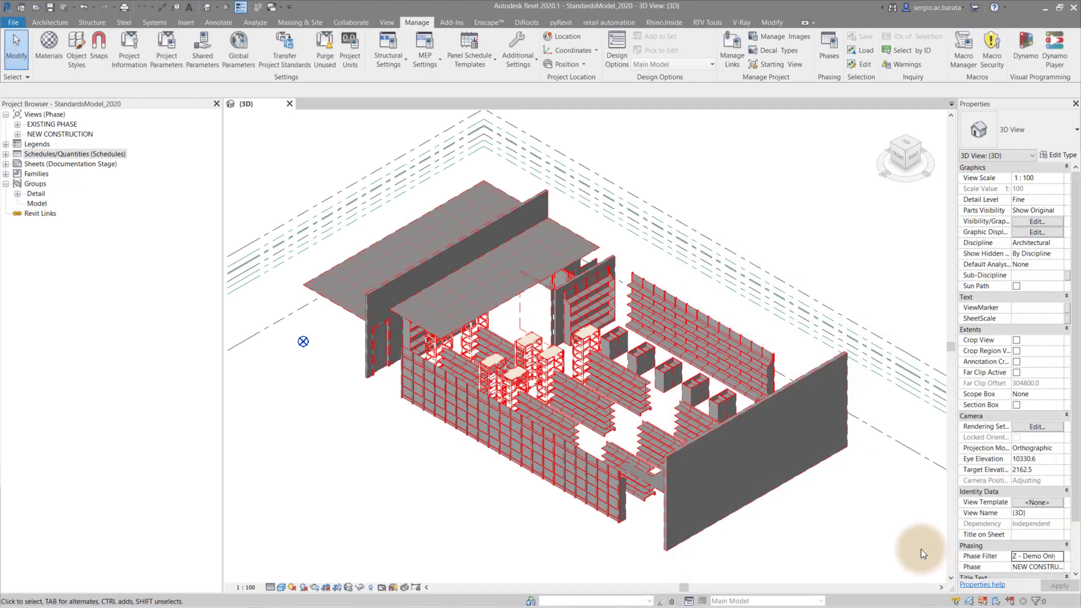
pyautogui.rightClick(914, 538)
pyautogui.click(930, 485)
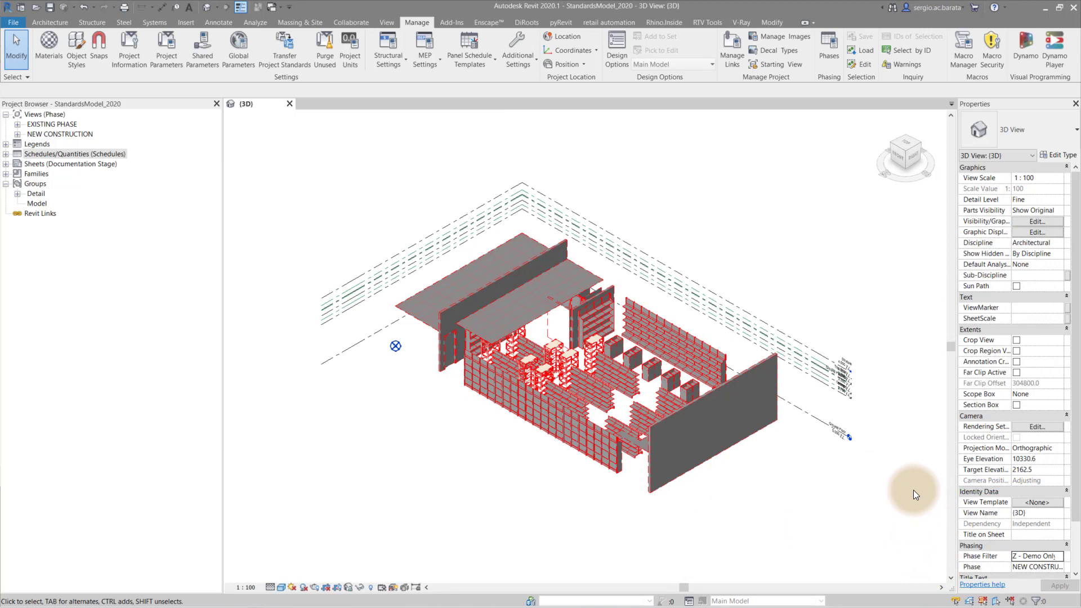
# Group the 121 visible elements, excluding the Project Base Point, as model group 'Demo'.
pyautogui.moveTo(259, 135); pyautogui.dragTo(897, 534)
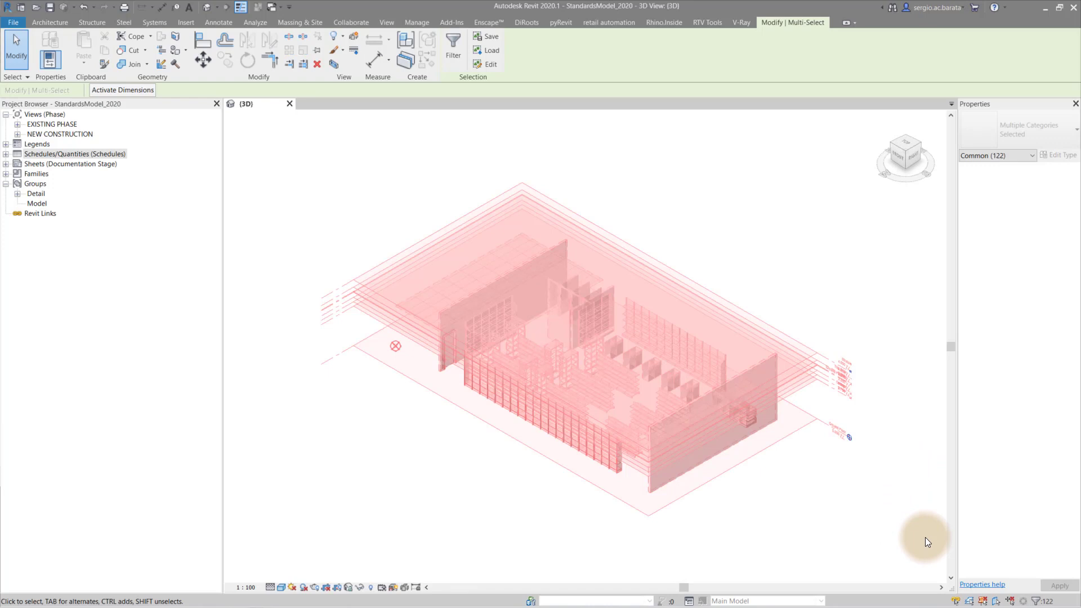
pyautogui.click(1036, 601)
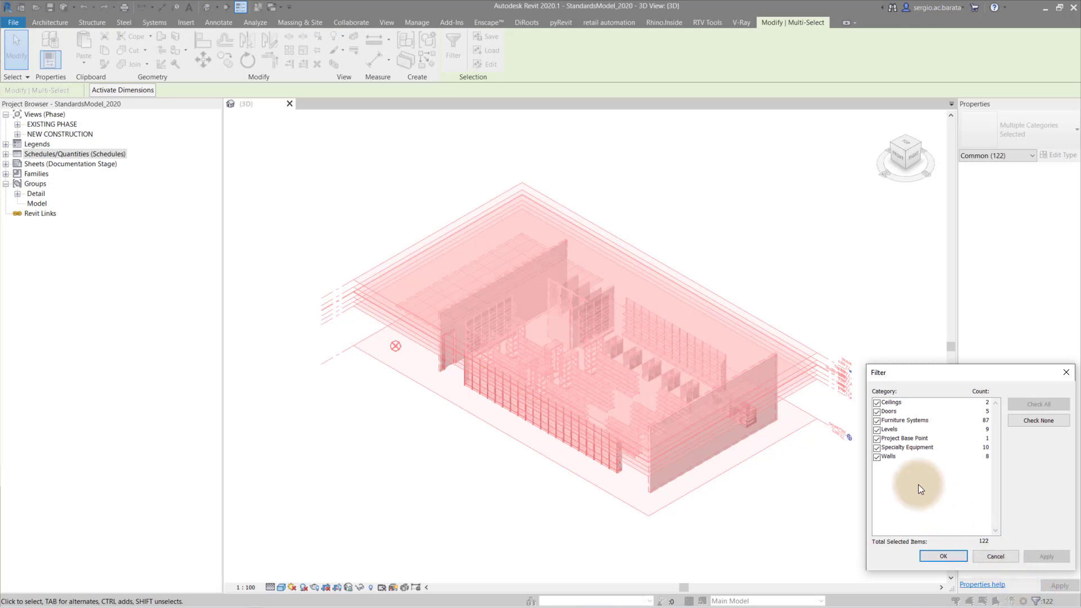
pyautogui.click(877, 439)
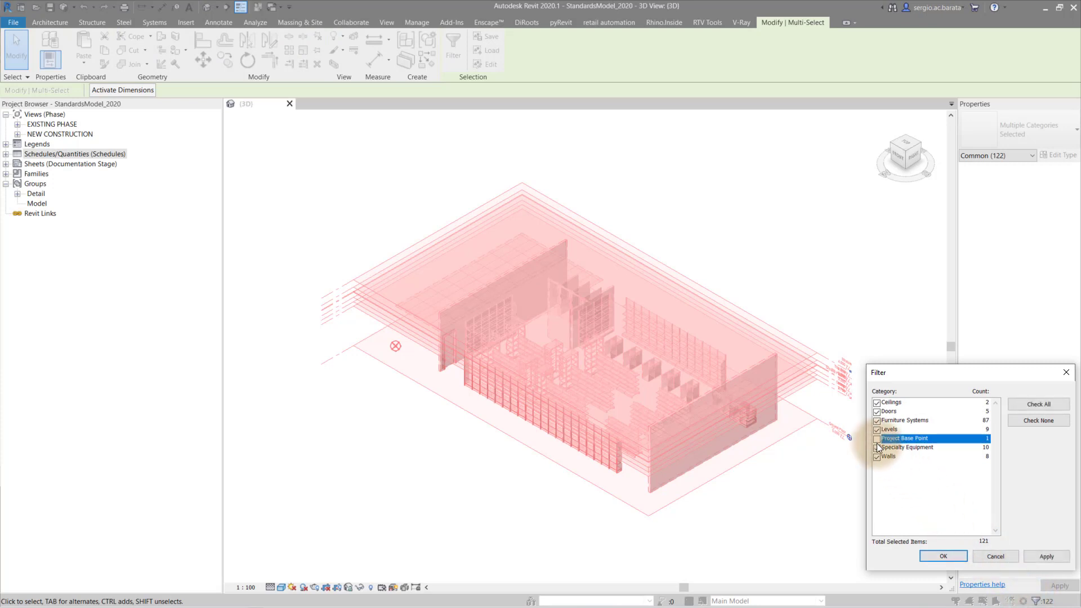
pyautogui.click(937, 556)
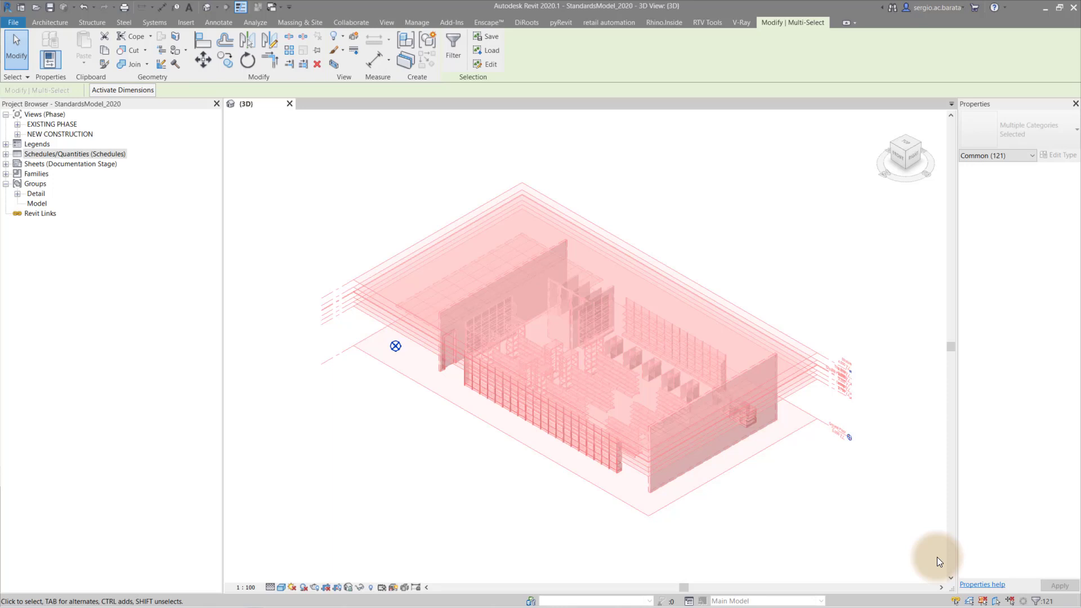
pyautogui.click(428, 46)
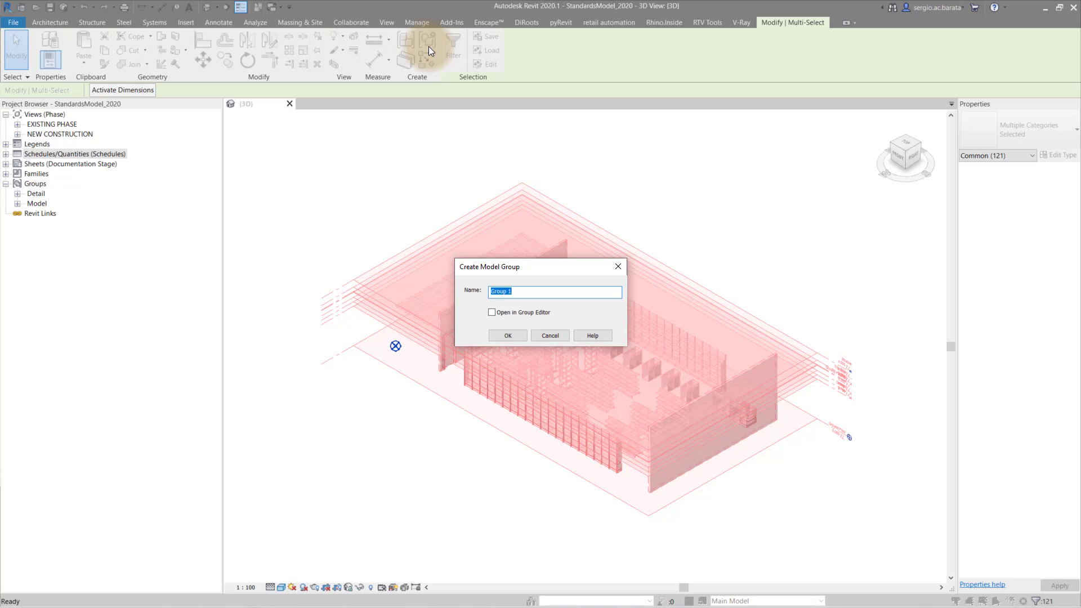
pyautogui.write('Demo')
pyautogui.click(507, 334)
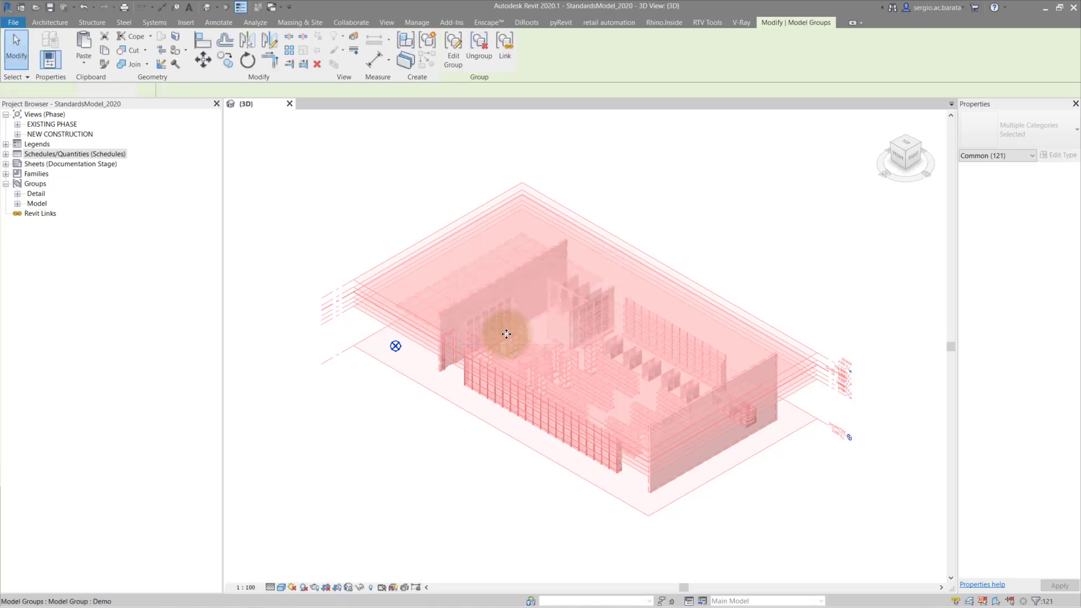
# Deselect the group and switch the 3D view's phase filter to 2 - Previous + Demo.
pyautogui.click(832, 249)
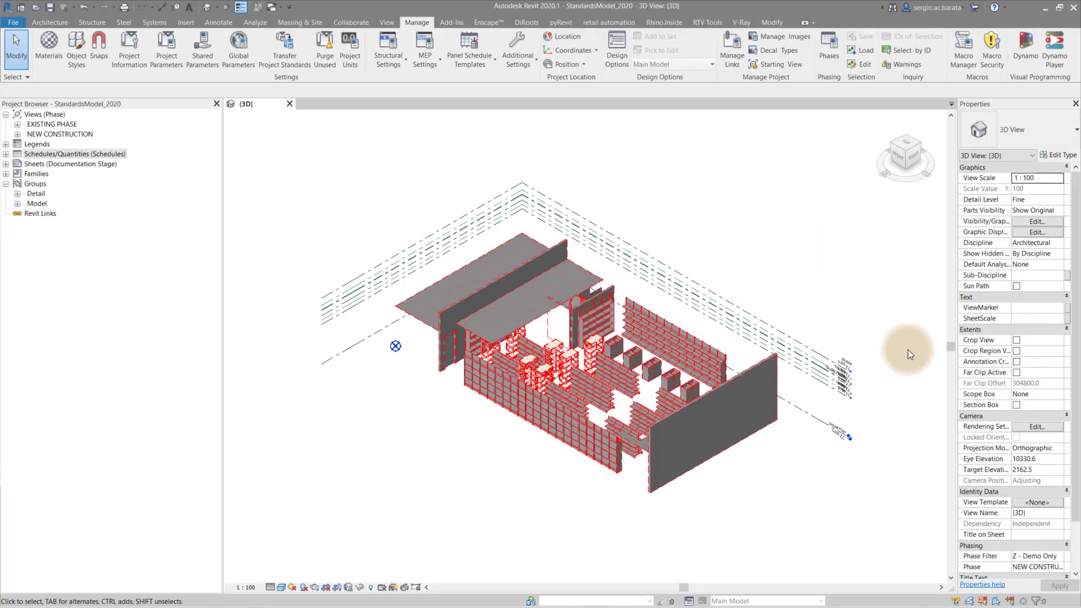
pyautogui.click(1062, 557)
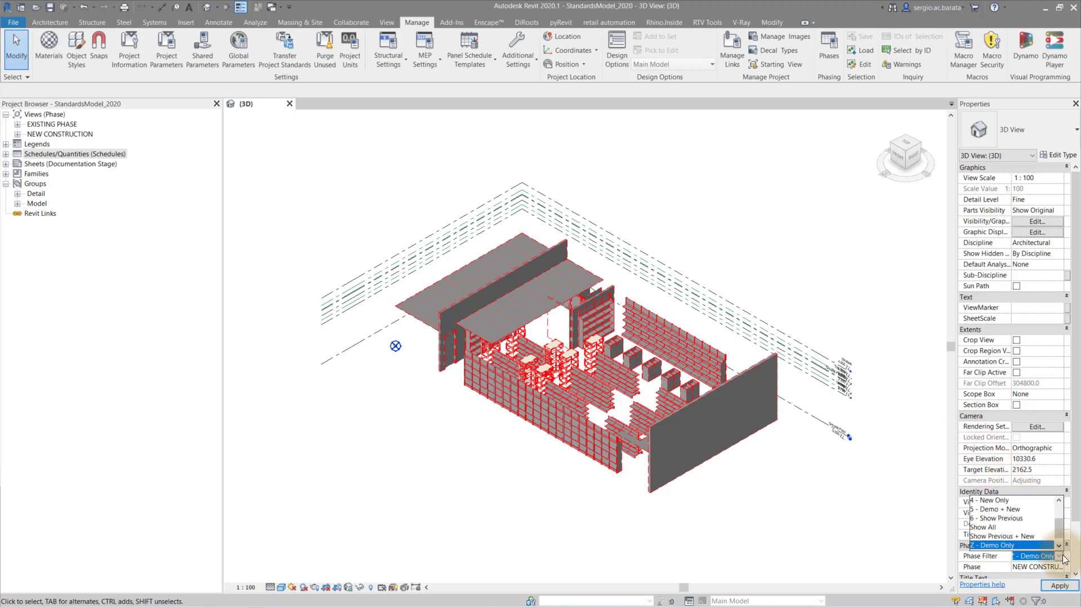
pyautogui.moveTo(1057, 535); pyautogui.dragTo(1056, 525)
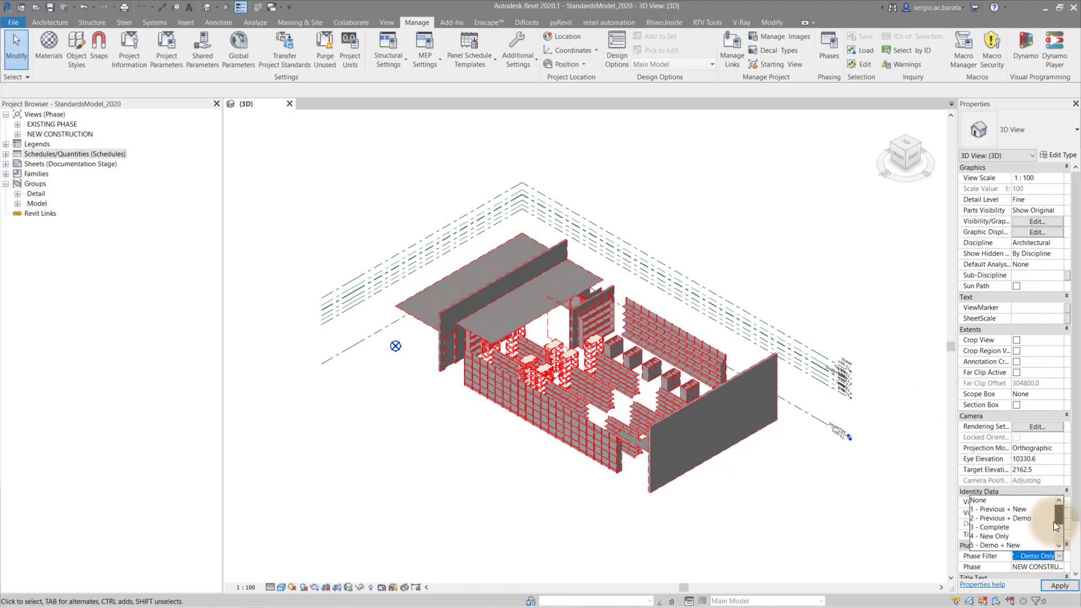
pyautogui.click(1022, 521)
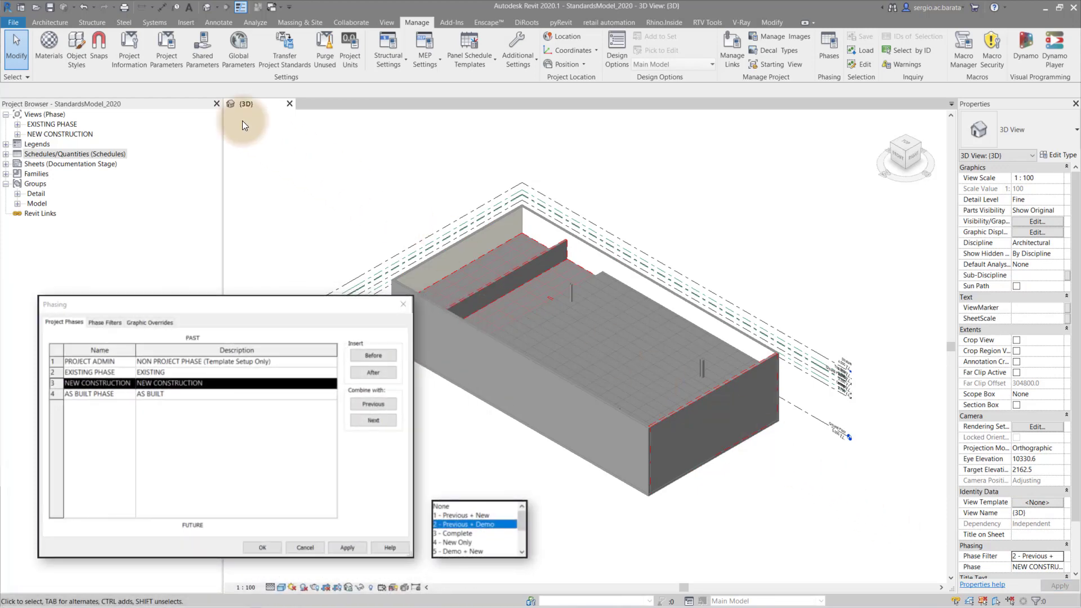
# Select all 18 visible elements, filtering out the Project Base Point.
pyautogui.moveTo(243, 121); pyautogui.dragTo(918, 576)
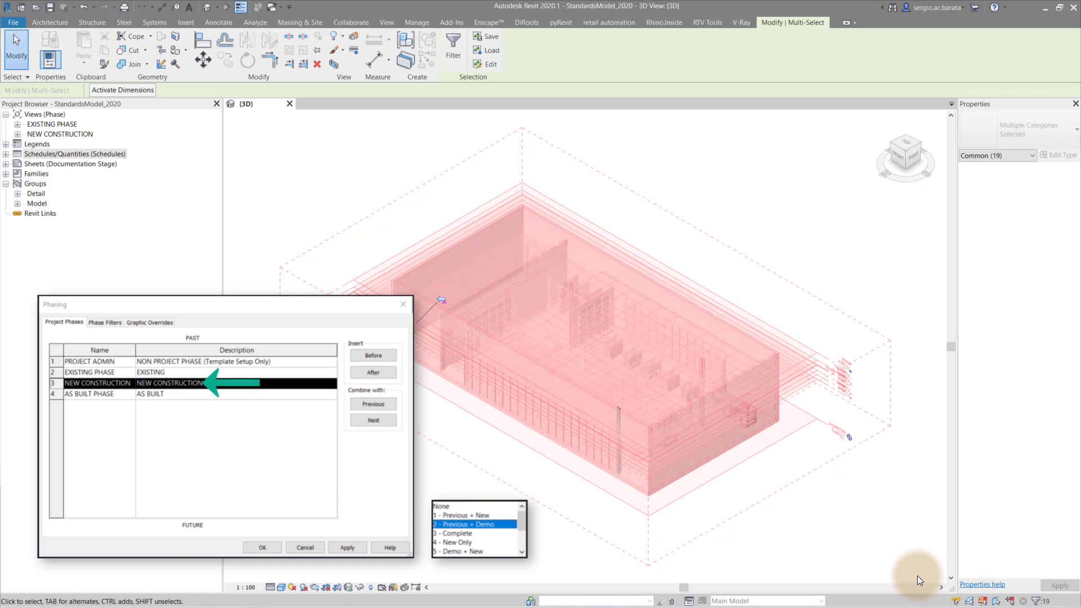
pyautogui.click(1035, 602)
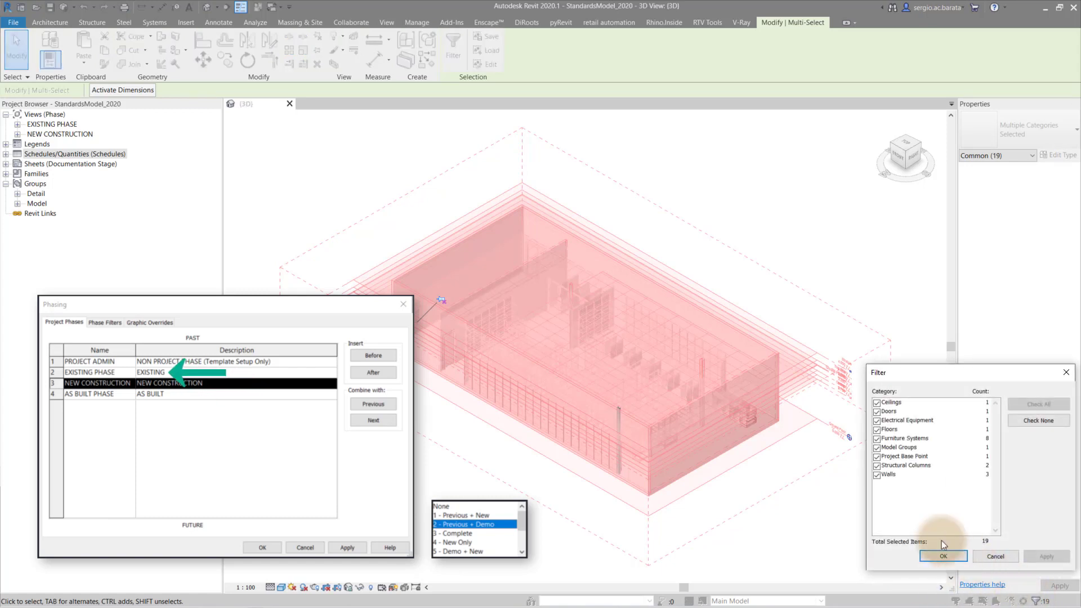
pyautogui.click(877, 457)
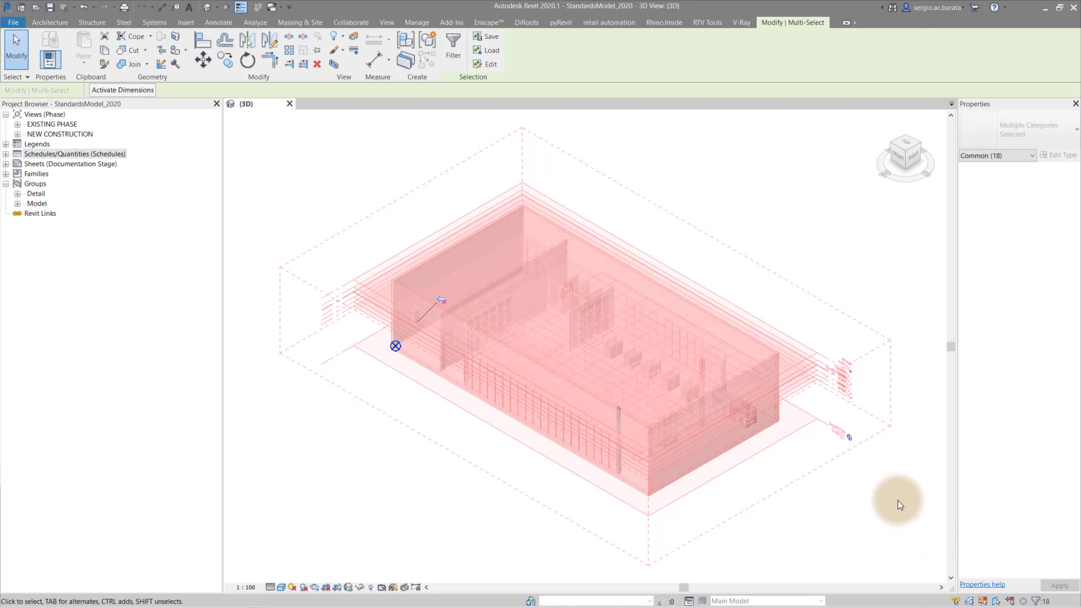
# Start a group from the selection, review Warnings 1 and 2, and accept them.
pyautogui.click(434, 45)
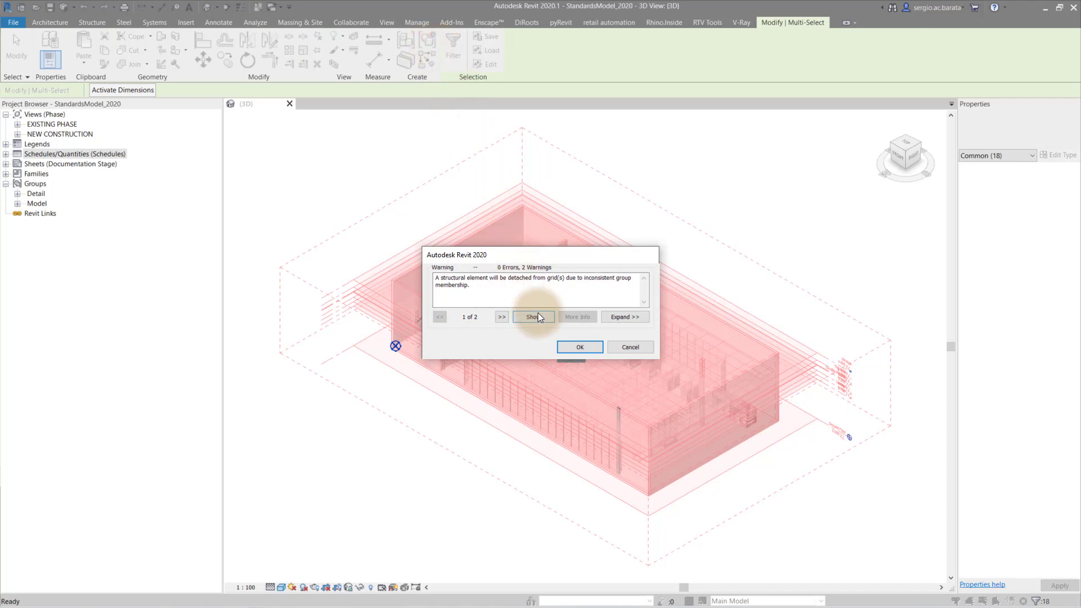
pyautogui.click(622, 317)
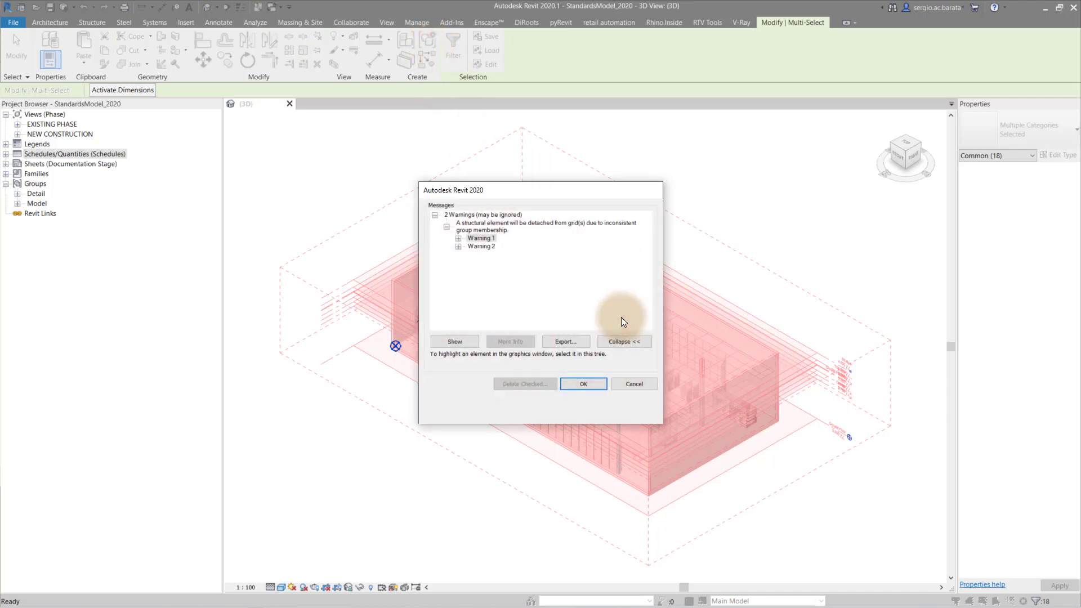
pyautogui.click(459, 239)
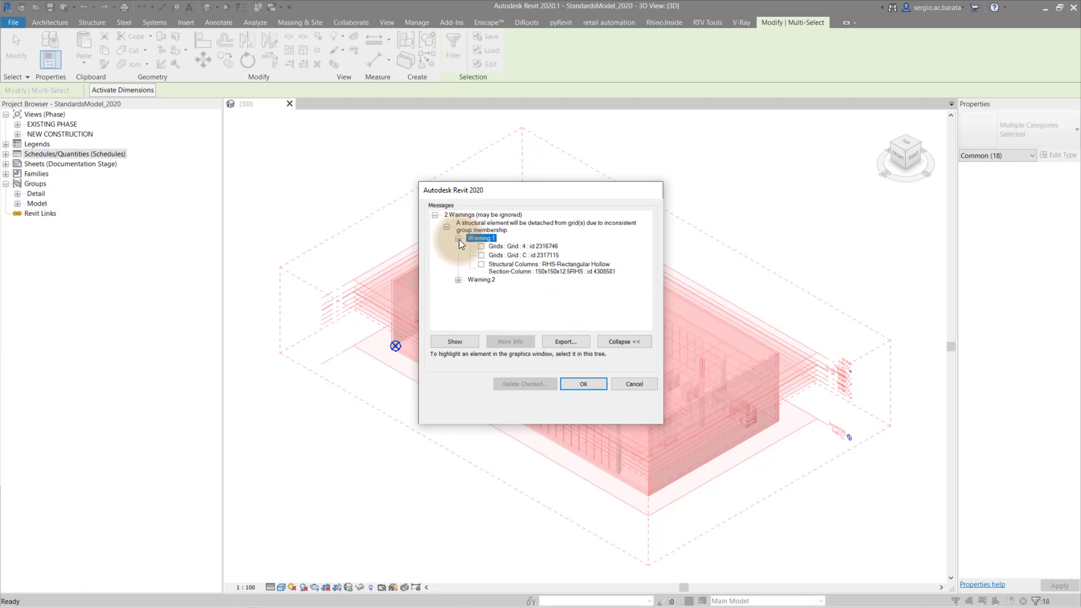
pyautogui.click(458, 280)
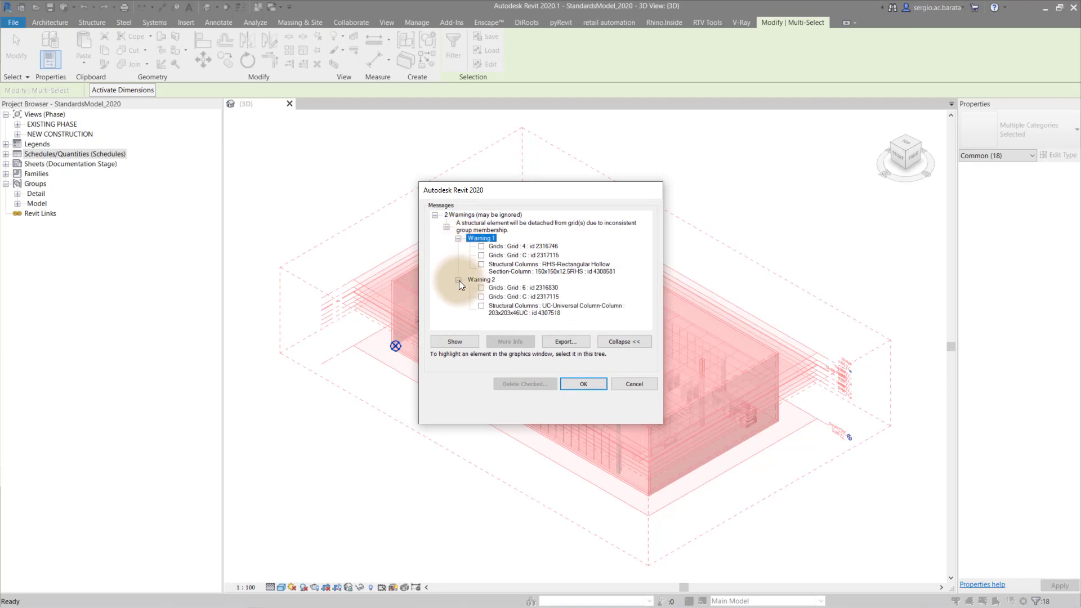
pyautogui.click(584, 384)
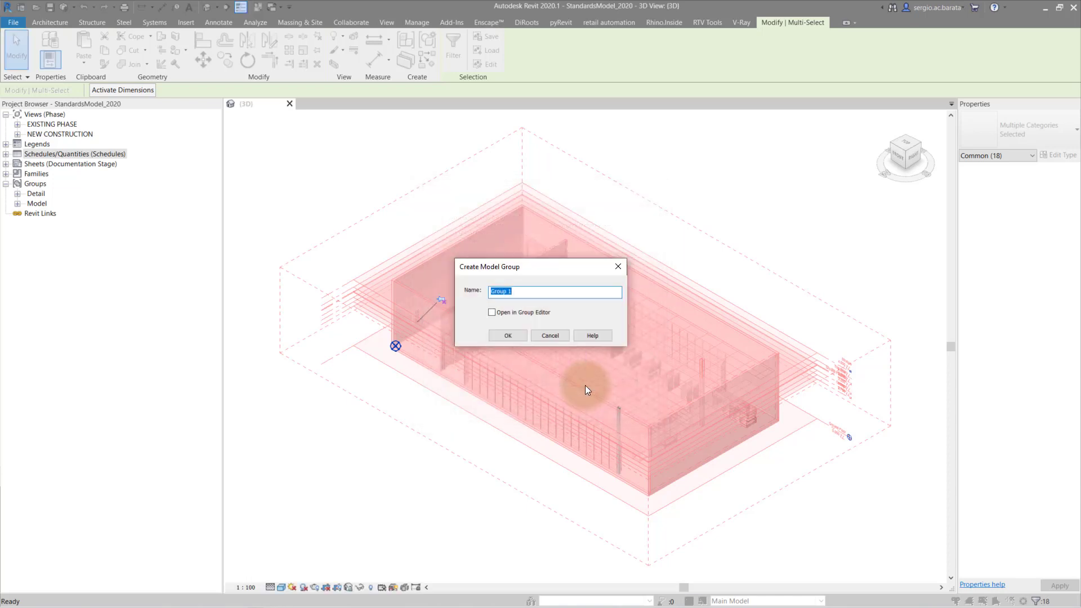
# Name the model group 'Existing_wDemo' and expand Groups > Model in the Project Browser.
pyautogui.write('Exist')
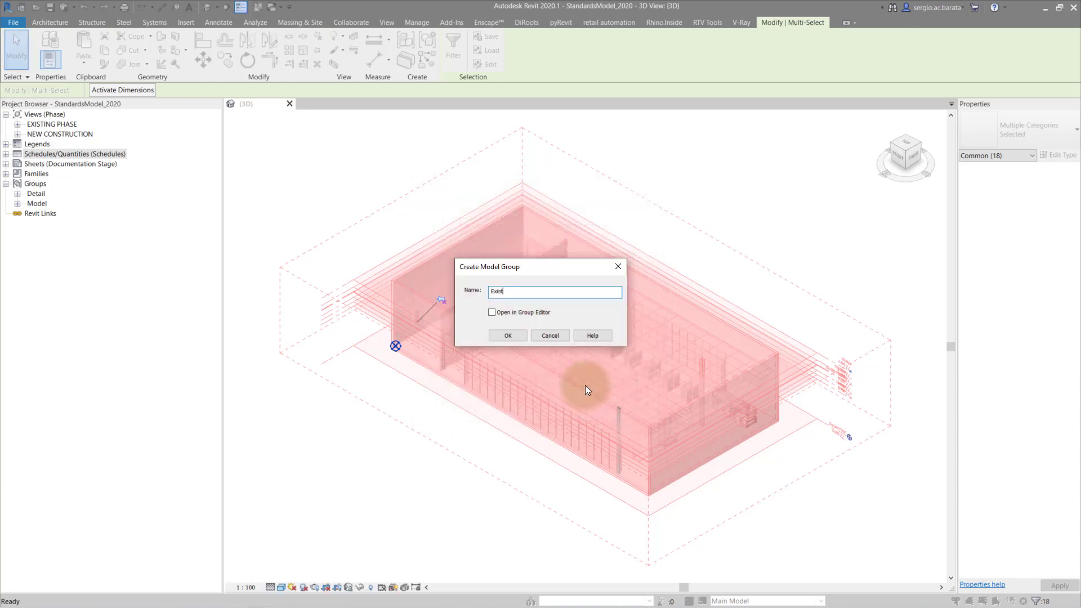
pyautogui.write('ing_wDemo')
pyautogui.click(504, 337)
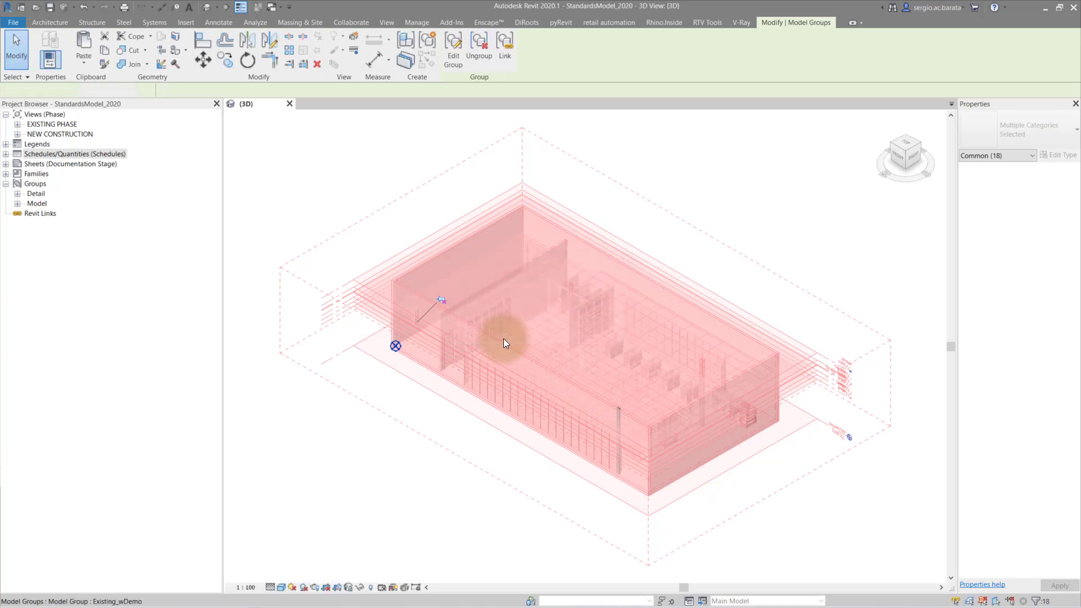
pyautogui.click(194, 255)
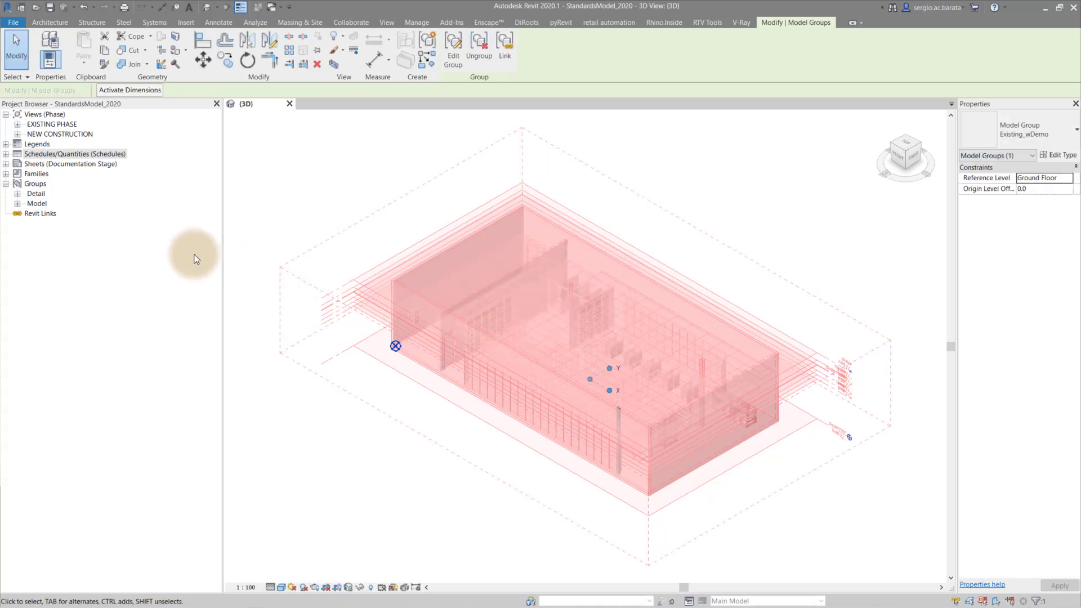
pyautogui.click(16, 205)
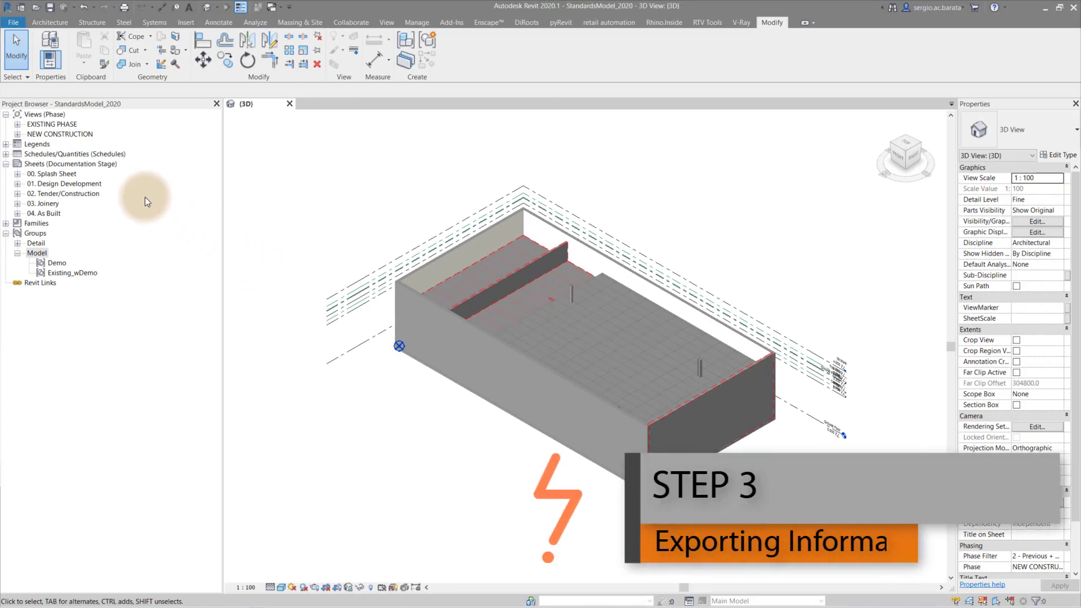
# Create a new sheet with no title block.
pyautogui.rightClick(92, 165)
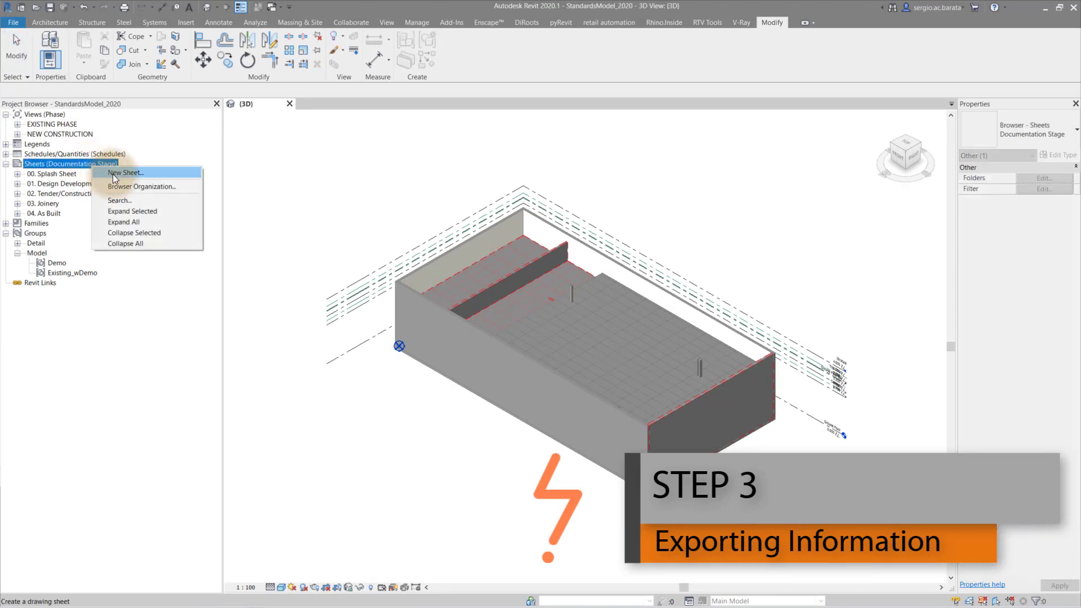
pyautogui.click(115, 172)
pyautogui.click(224, 369)
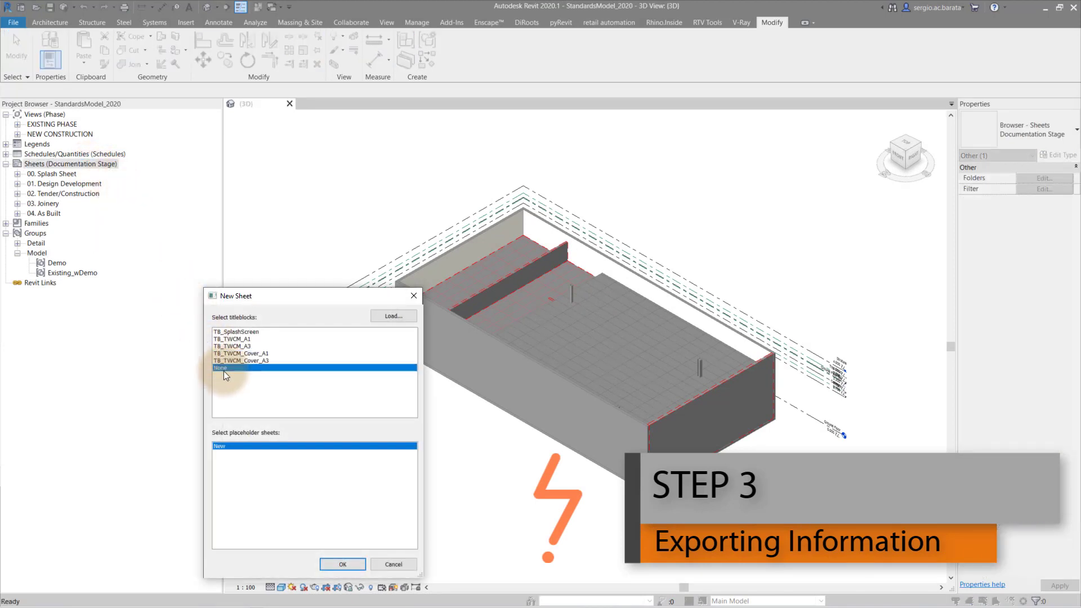
pyautogui.click(330, 566)
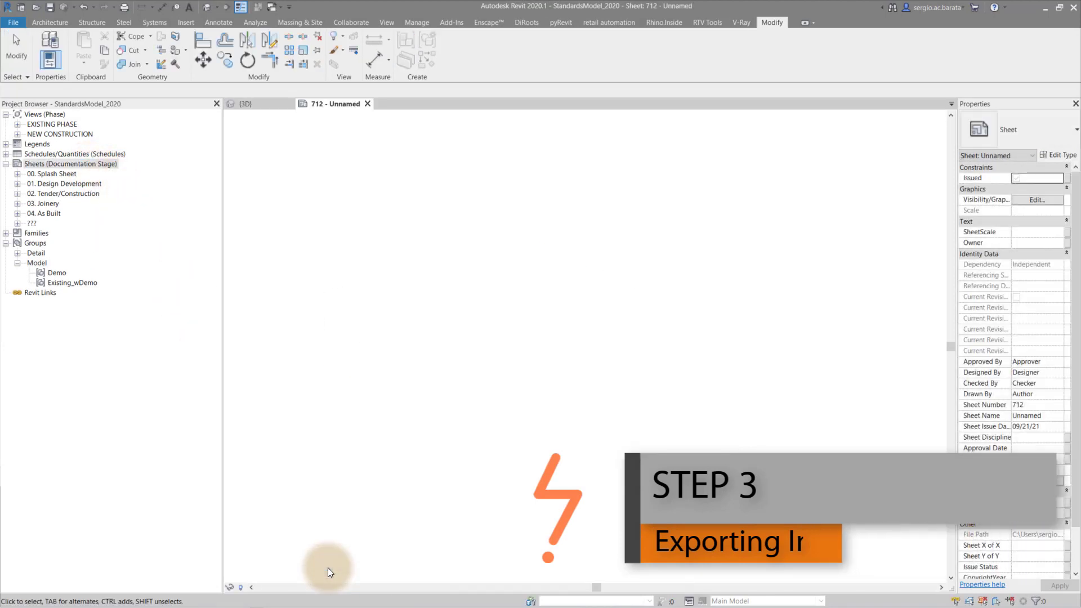
# Rename the new sheet to number '_' and name 'Export'.
pyautogui.click(18, 224)
pyautogui.click(50, 233)
pyautogui.rightClick(63, 231)
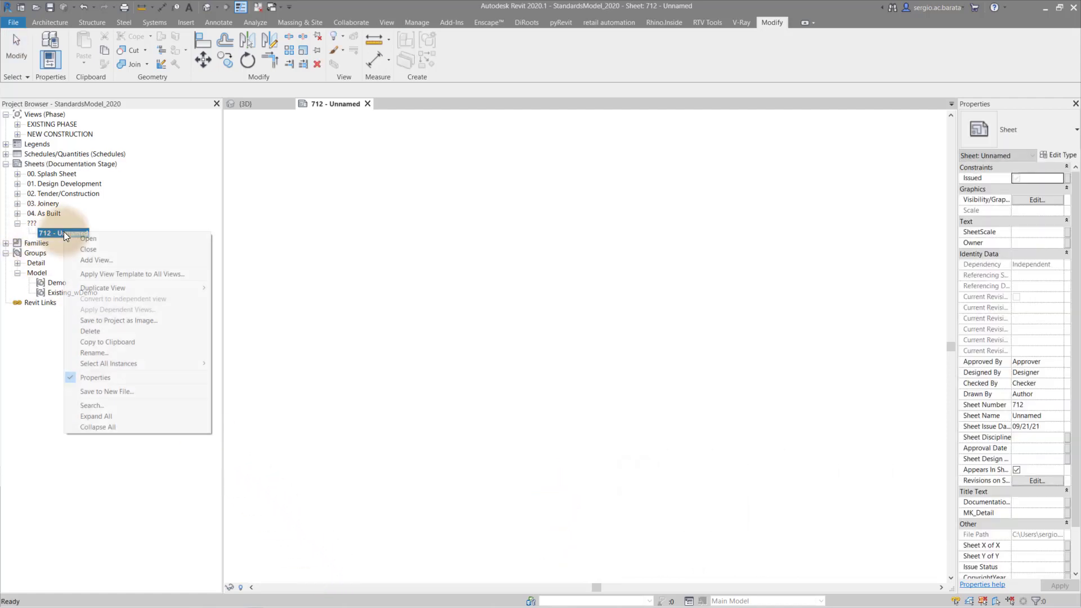
pyautogui.click(102, 353)
pyautogui.write('_')
pyautogui.press('Tab')
pyautogui.write('Export')
pyautogui.press('Return')
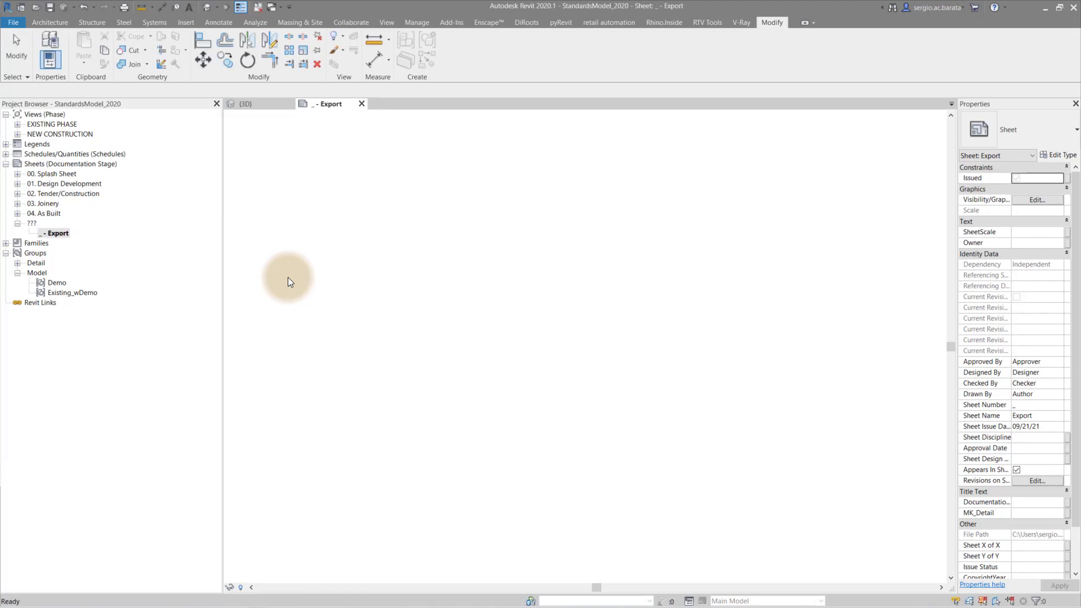
# Place the NEW CONSTRUCTION {3D} view on the Export sheet with viewport type Title_OFF.
pyautogui.click(18, 134)
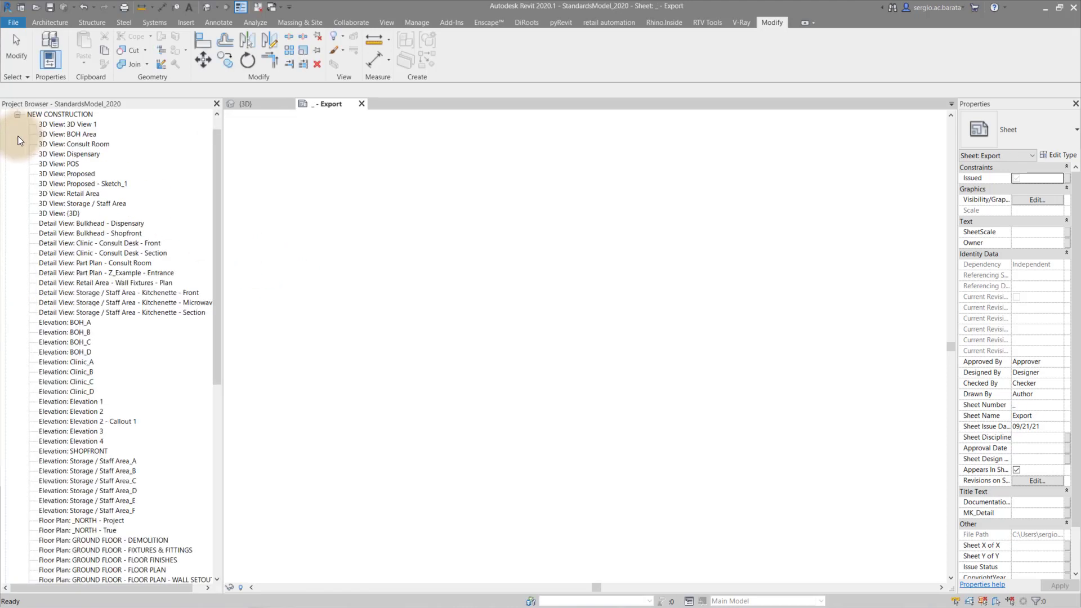
pyautogui.click(65, 213)
pyautogui.scroll(-10, 77, 261)
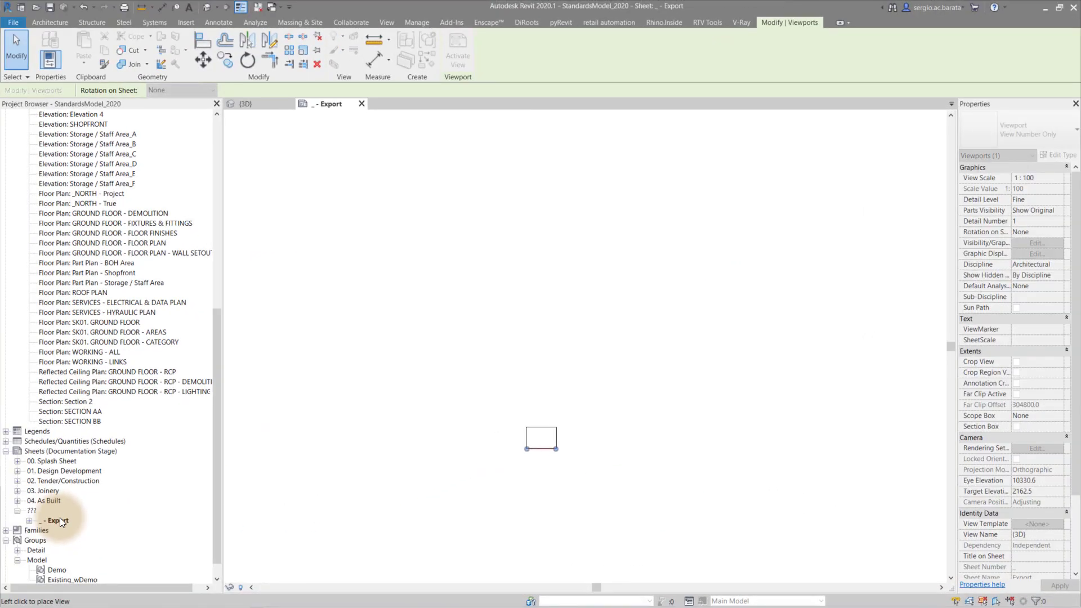
pyautogui.click(585, 436)
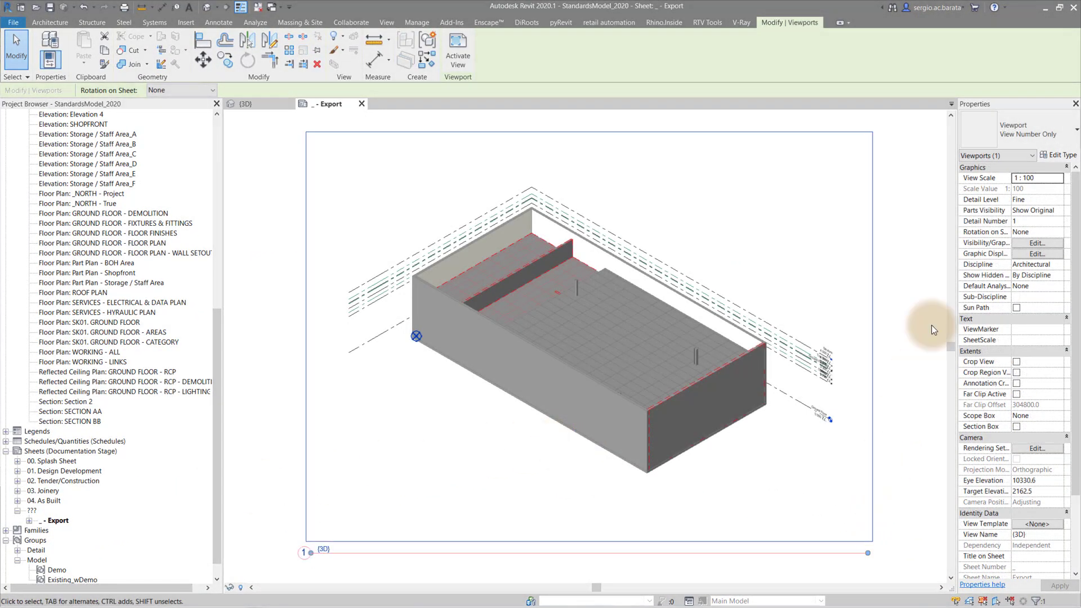
pyautogui.click(996, 131)
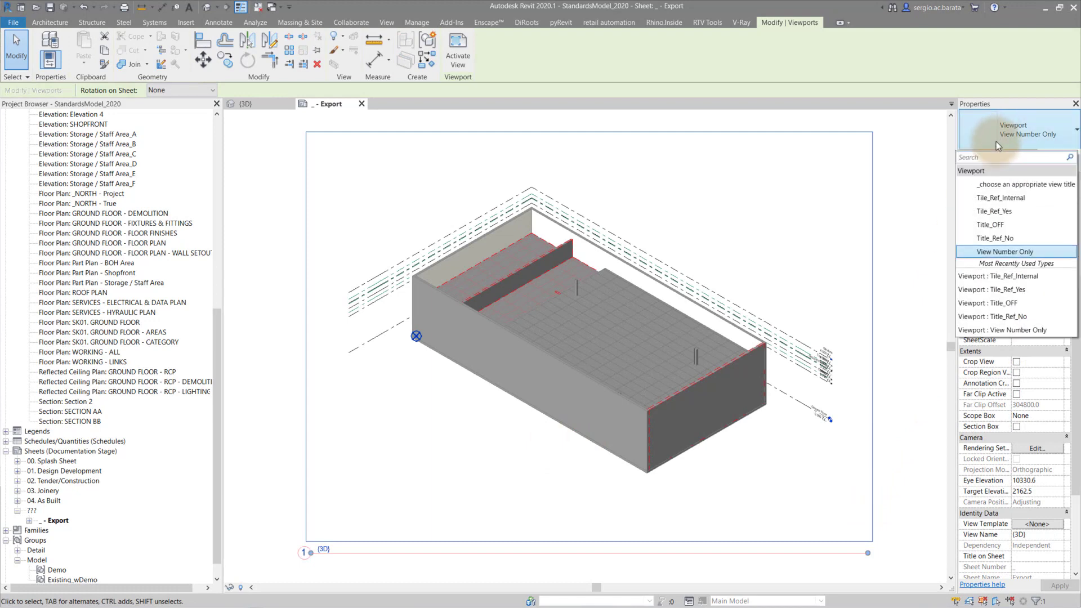
pyautogui.click(998, 224)
pyautogui.click(911, 243)
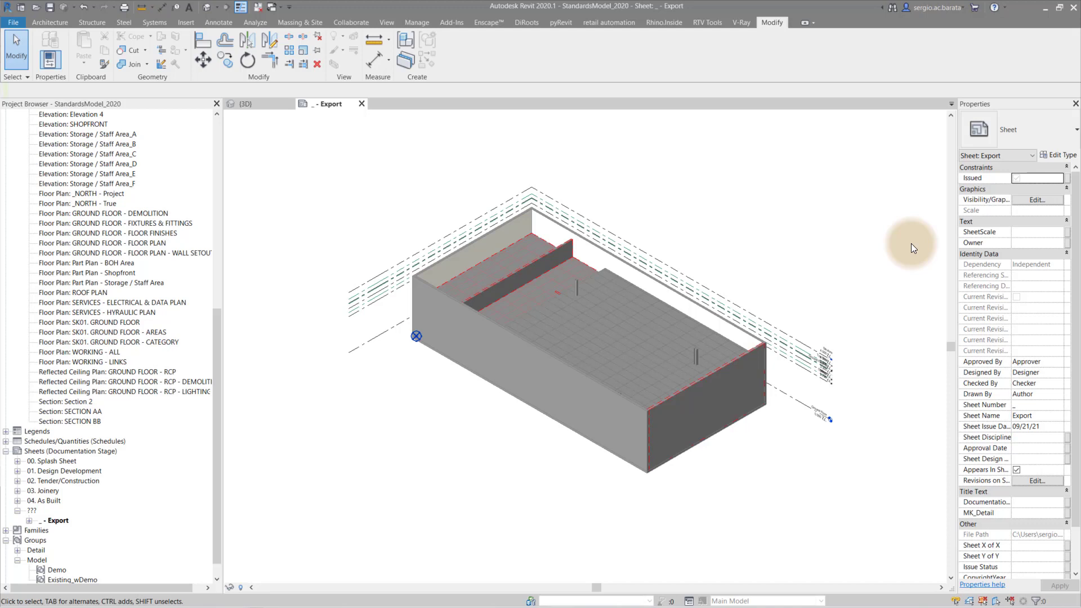
# Save the Export sheet to a new file named Export.rvt.
pyautogui.rightClick(56, 522)
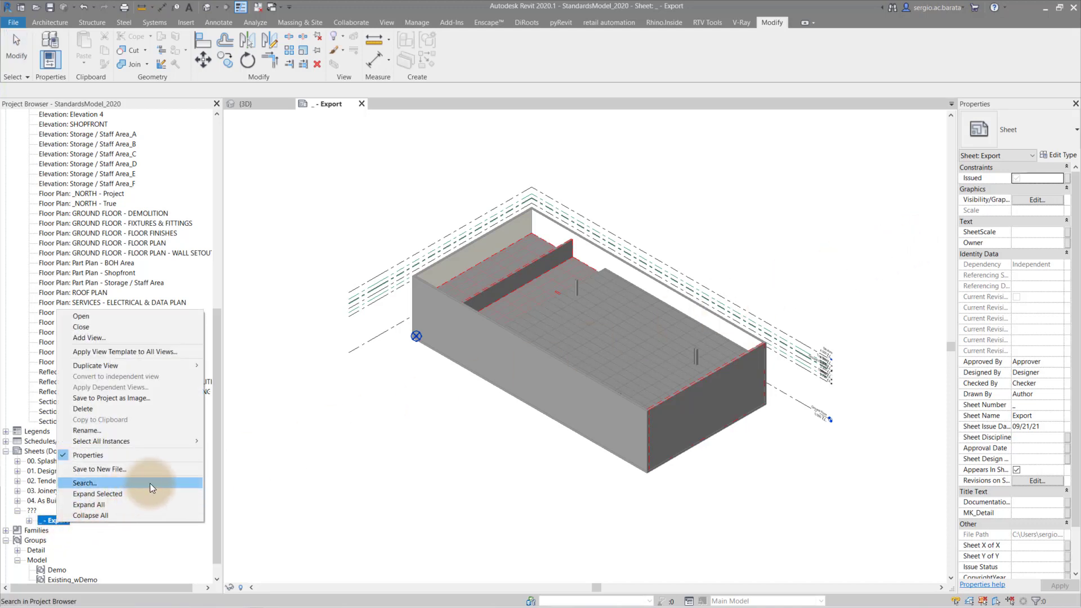
pyautogui.click(177, 471)
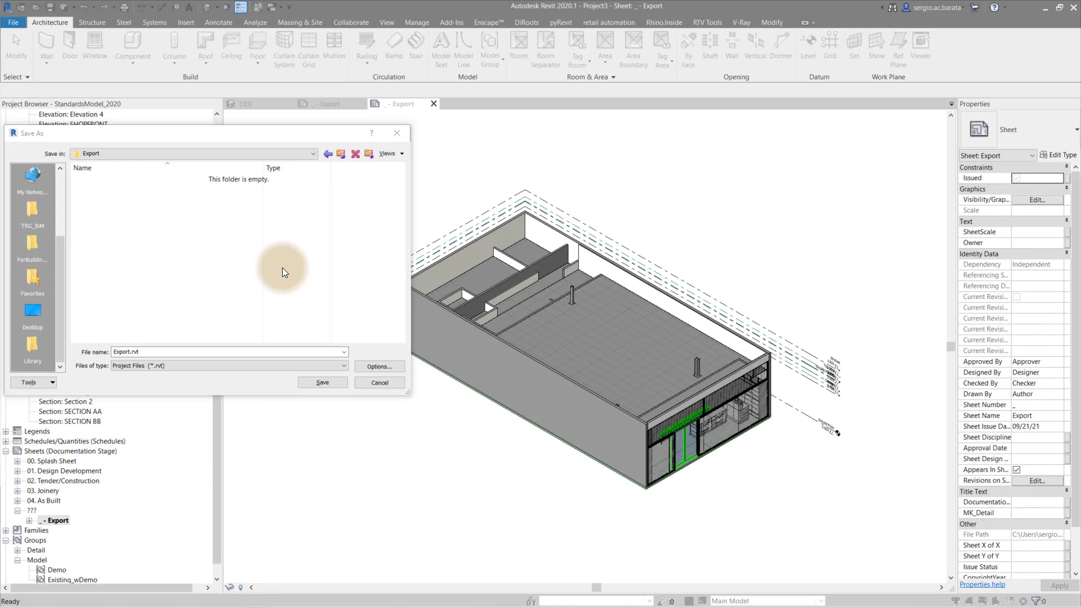
pyautogui.click(335, 383)
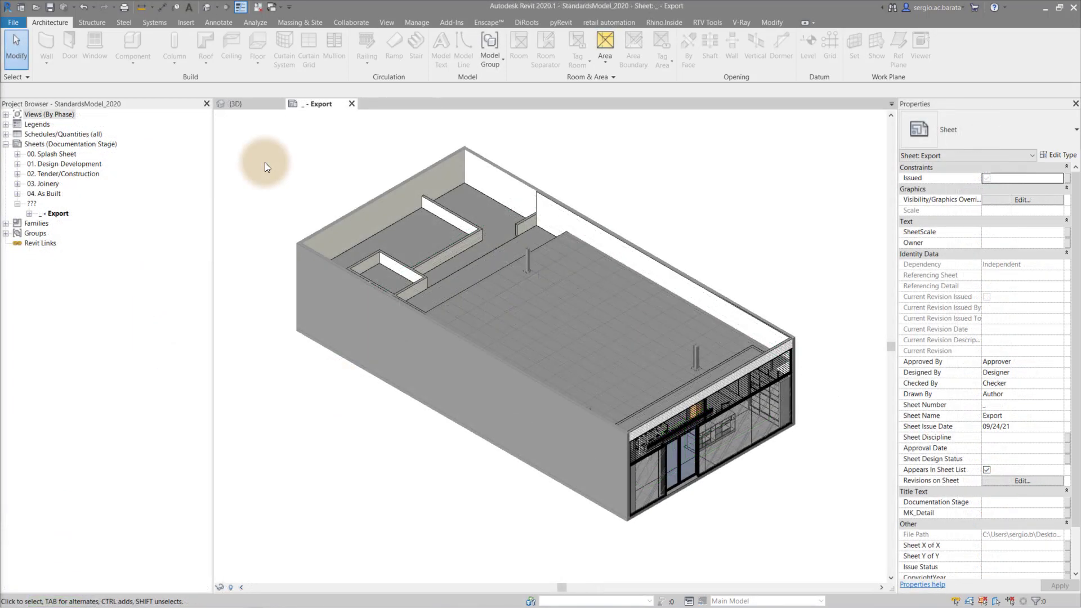
# Close the {3D} and Export views and close the project without saving.
pyautogui.click(279, 104)
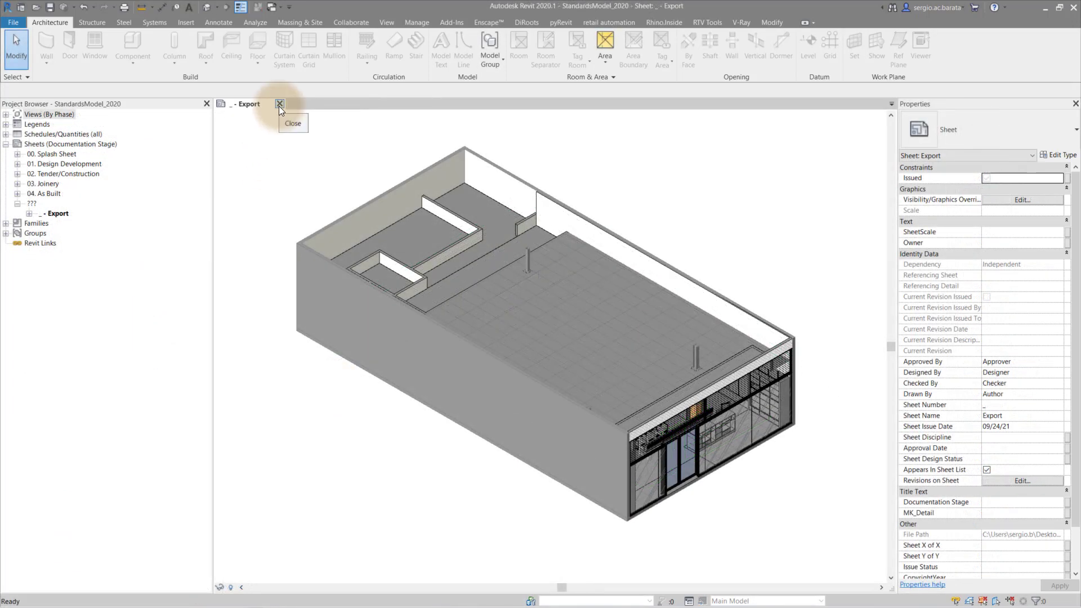
pyautogui.click(279, 104)
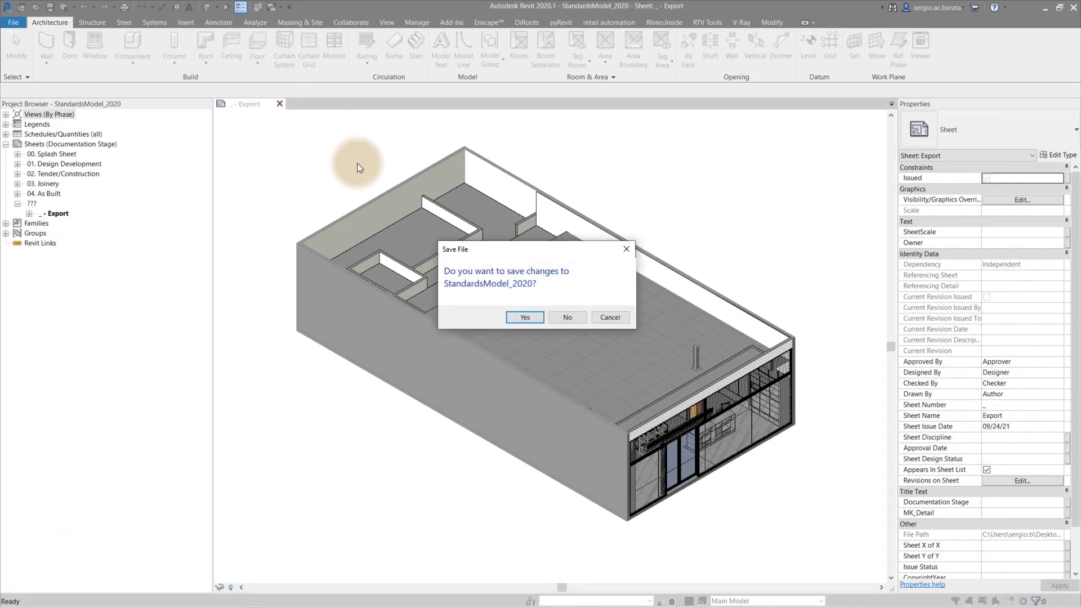
pyautogui.click(569, 318)
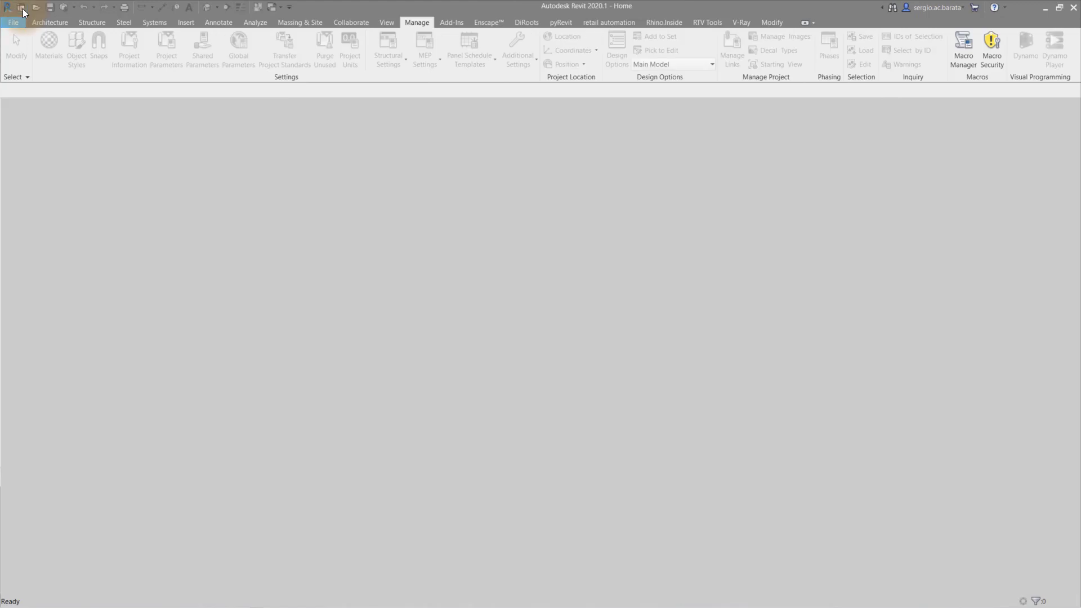
# Open Export.rvt from the Export folder with Audit enabled, accepting the audit warning.
pyautogui.click(17, 22)
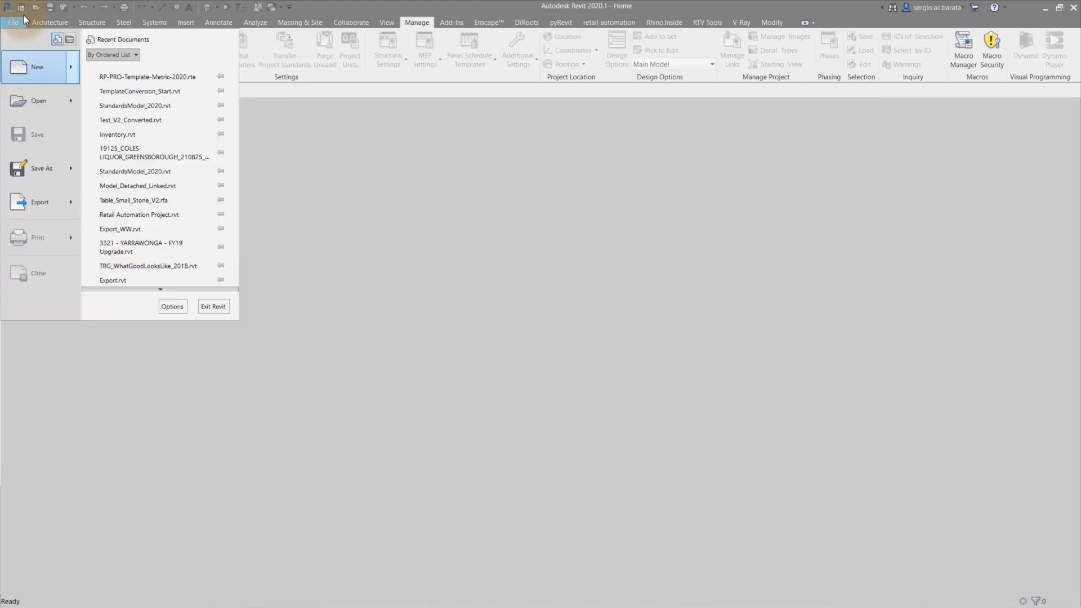
pyautogui.click(35, 101)
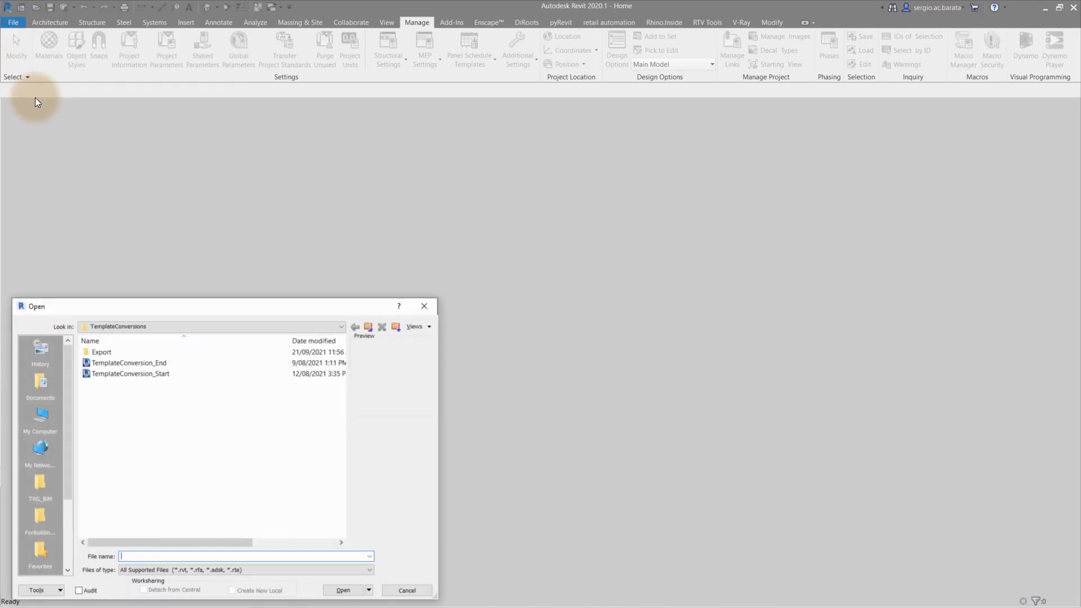
pyautogui.doubleClick(101, 352)
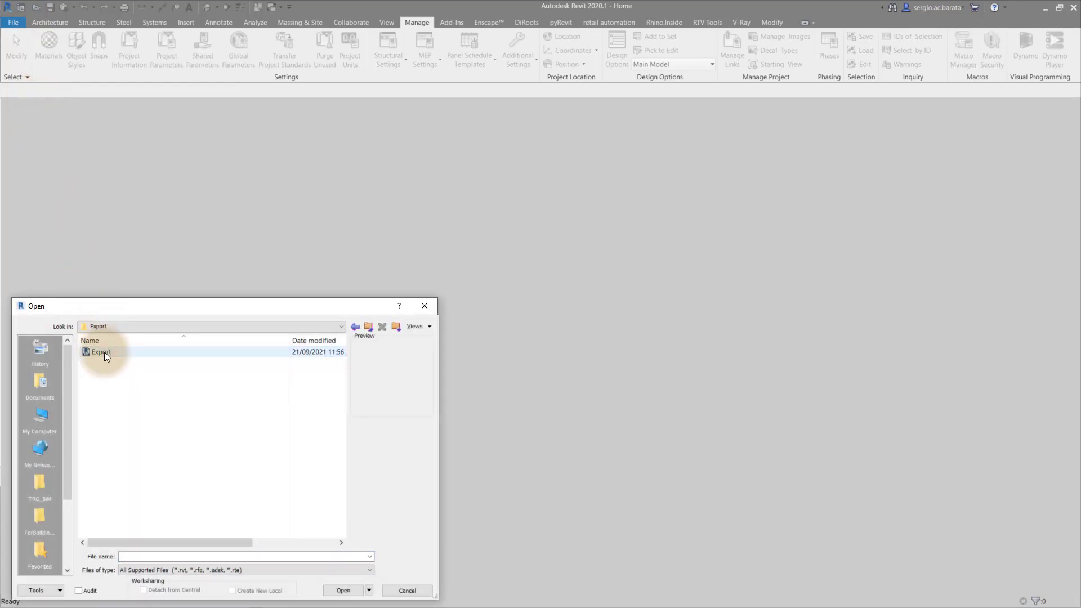
pyautogui.click(104, 353)
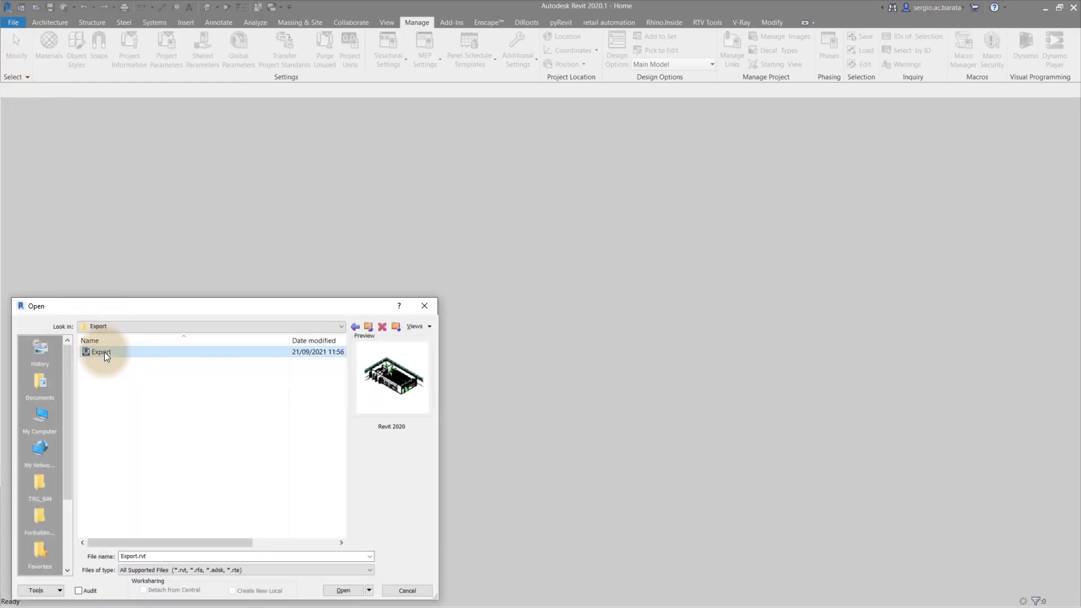
pyautogui.click(94, 592)
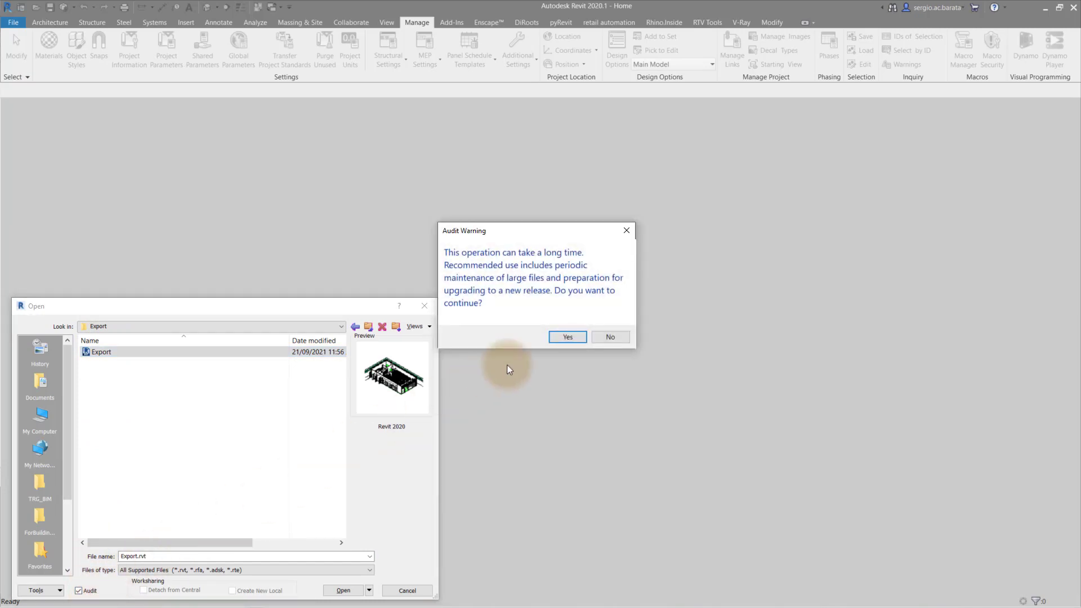
pyautogui.click(558, 337)
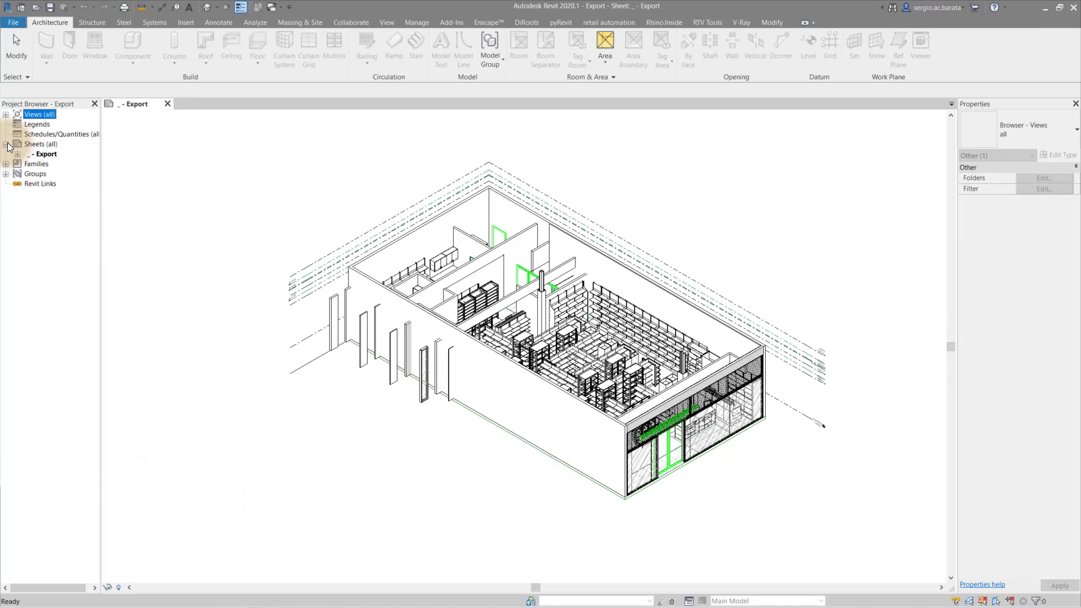
# Purge the 27 unused items from Export.rvt, then rerun PU to confirm 0 items remain.
pyautogui.click(6, 144)
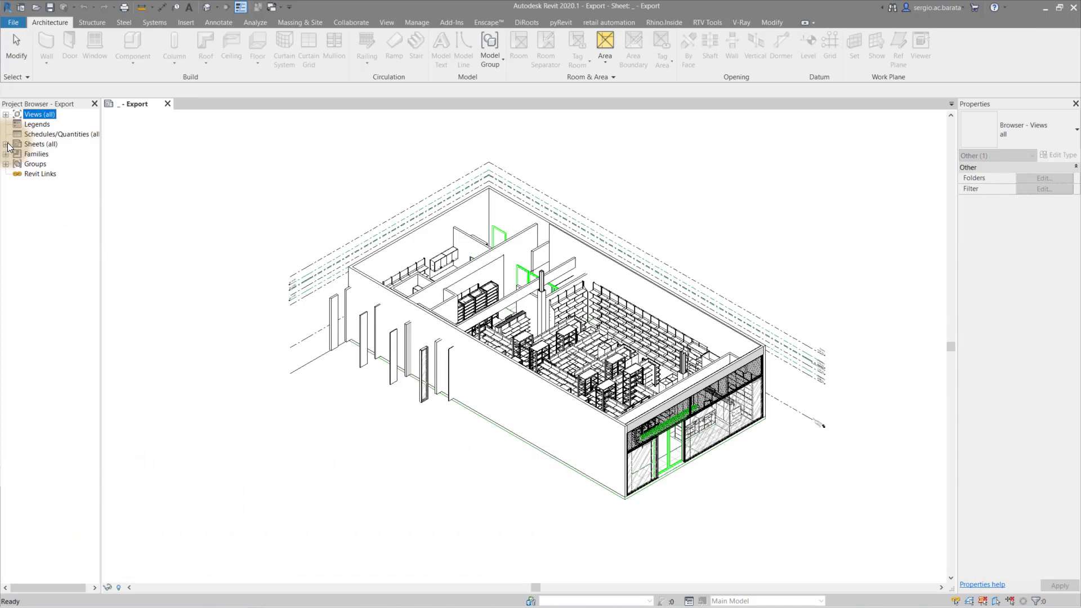
pyautogui.click(152, 137)
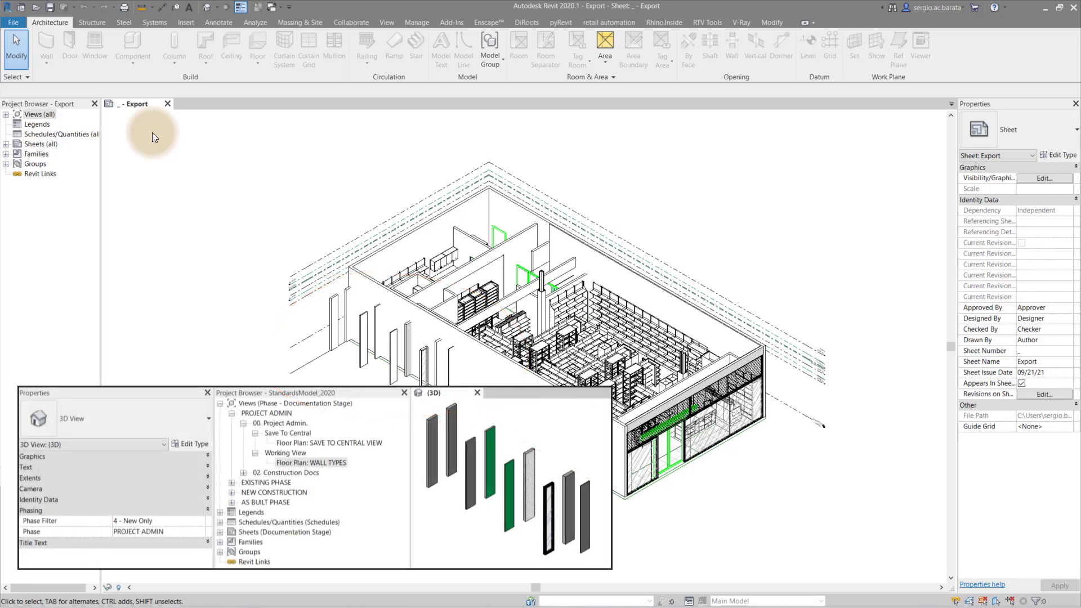
pyautogui.click(413, 25)
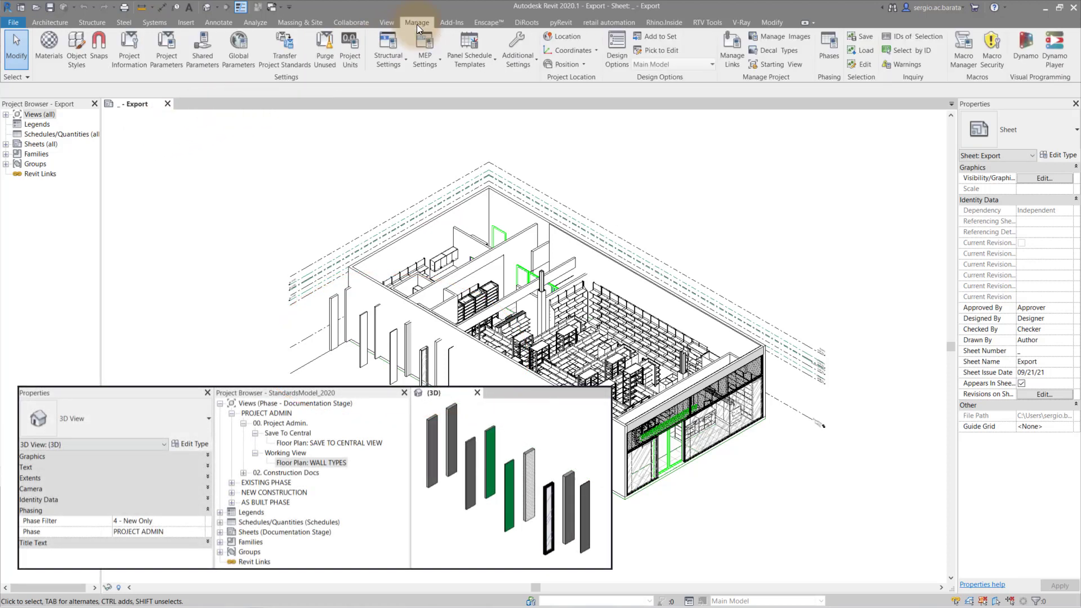
pyautogui.click(327, 60)
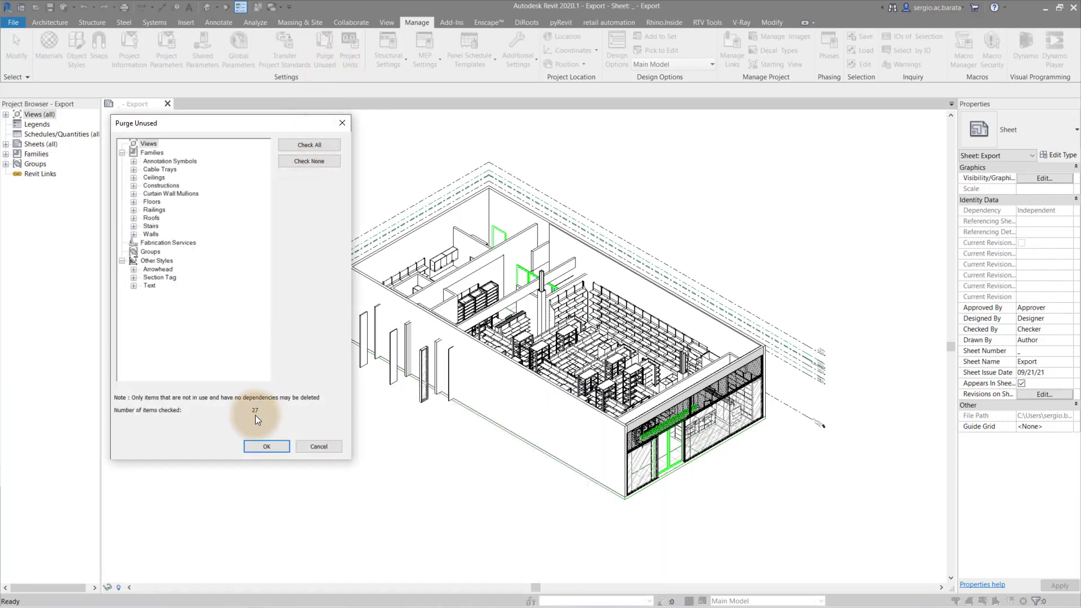
pyautogui.click(263, 447)
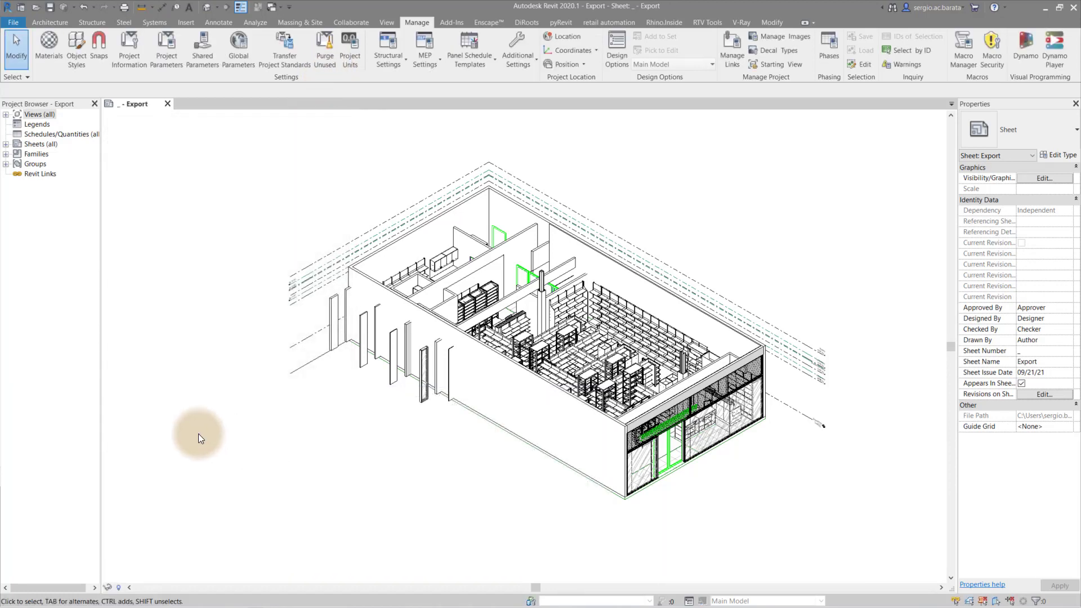
pyautogui.press('p')
pyautogui.press('u')
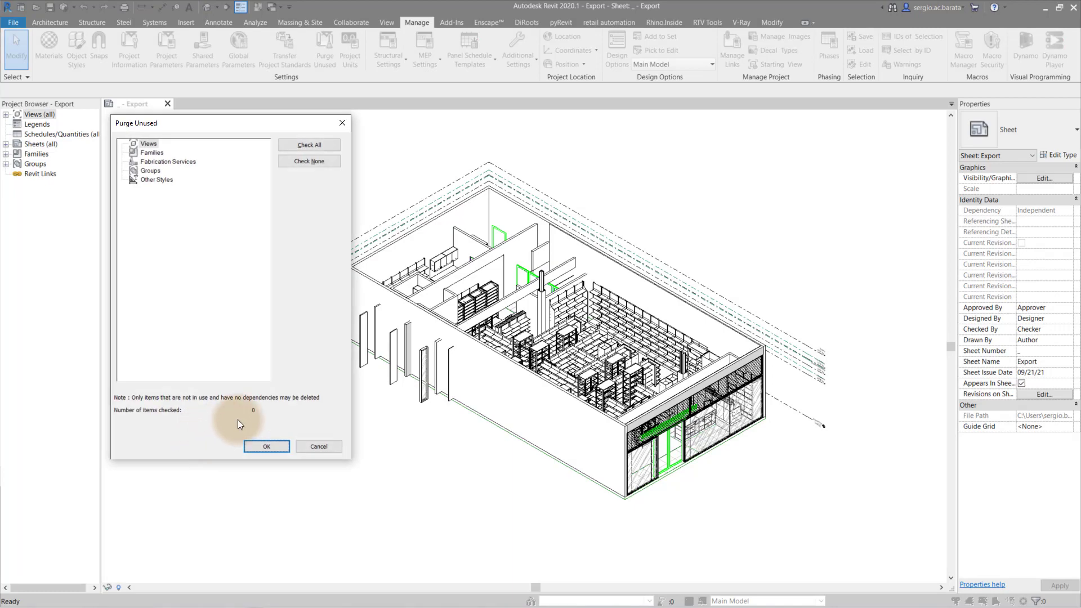
pyautogui.click(265, 446)
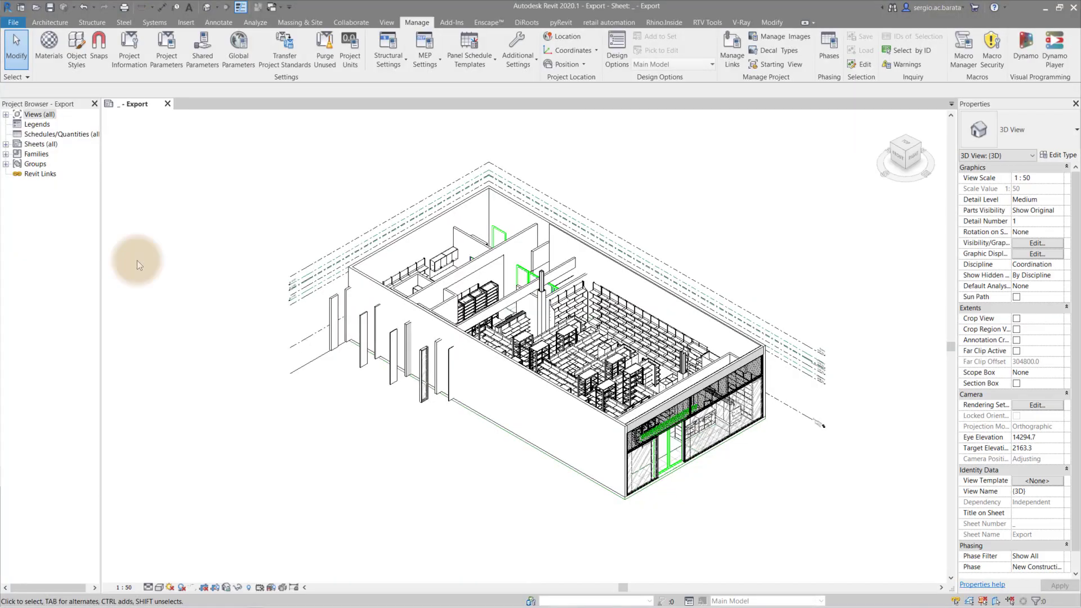
# Switch the 3D view's phase to Existing, then back to New Construction.
pyautogui.click(1062, 567)
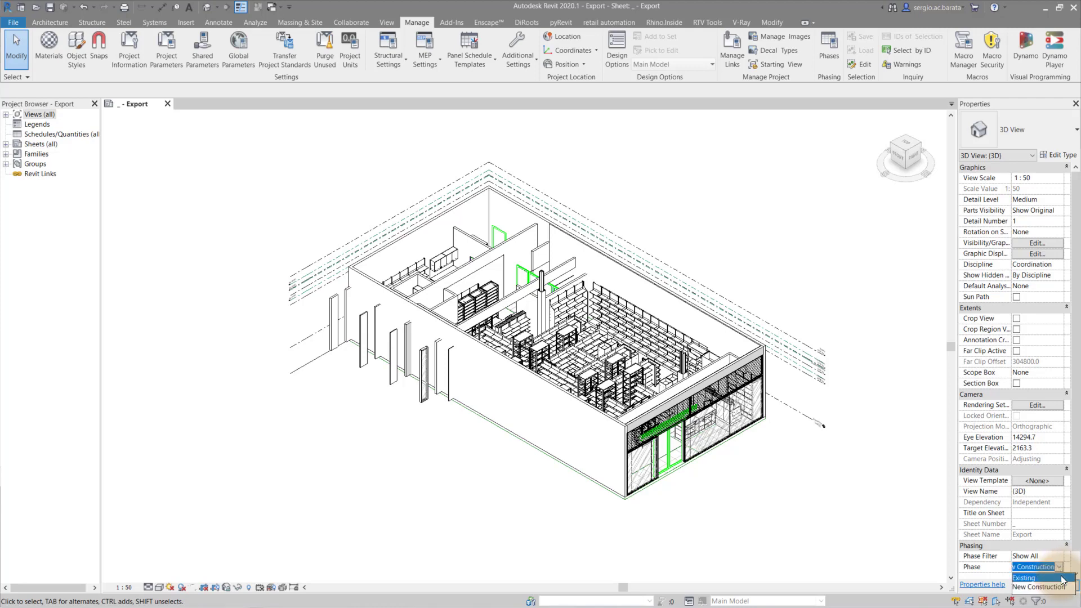
pyautogui.click(1062, 578)
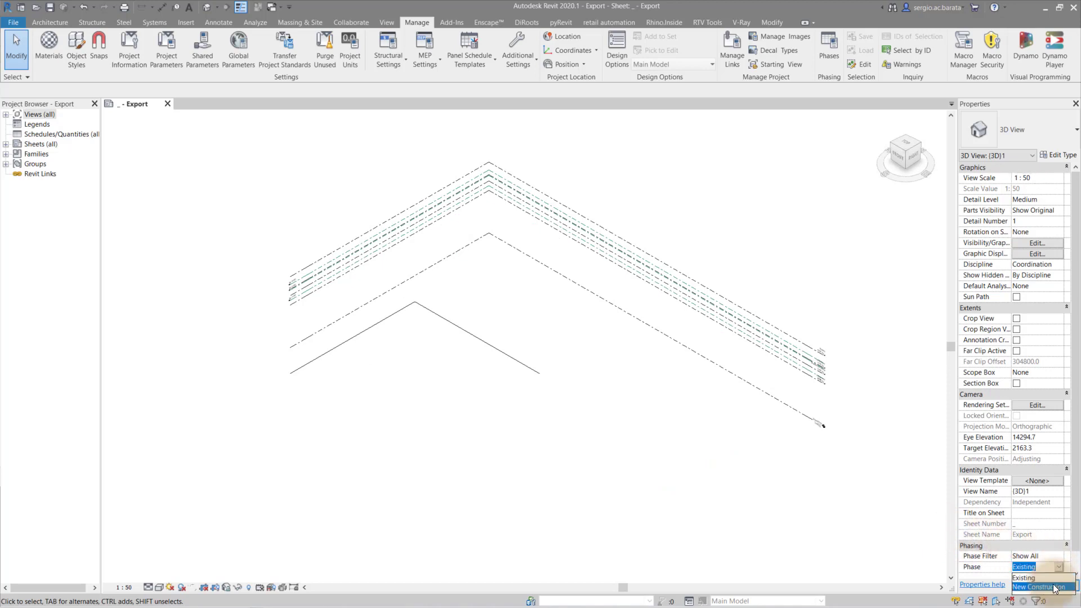
pyautogui.click(727, 526)
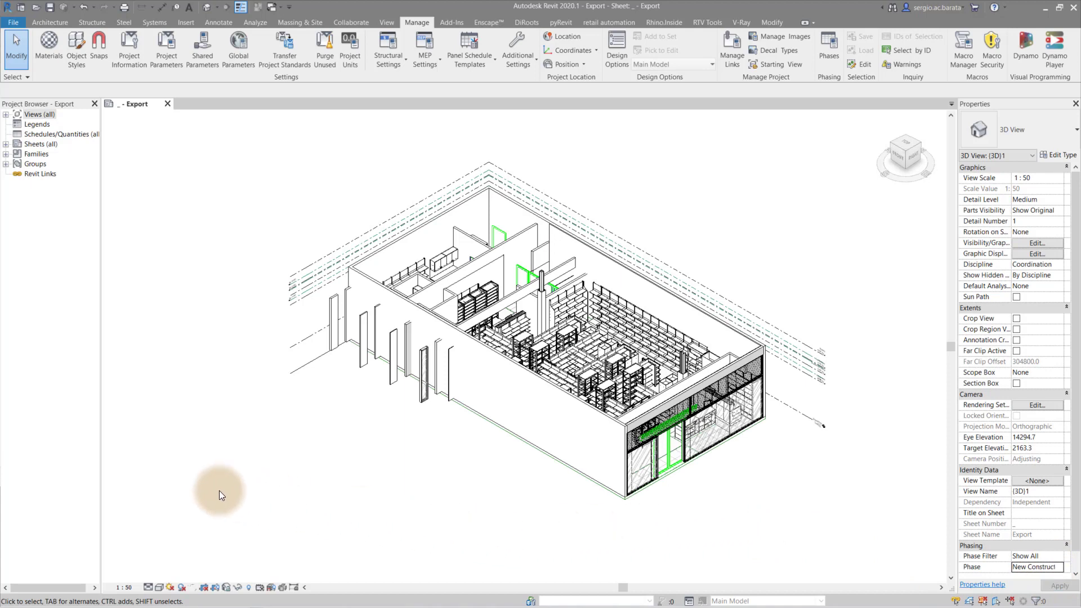
# Expand Groups > Model to check the Demo and Existing_wDemo groups, then close Export.rvt.
pyautogui.click(6, 164)
pyautogui.click(18, 184)
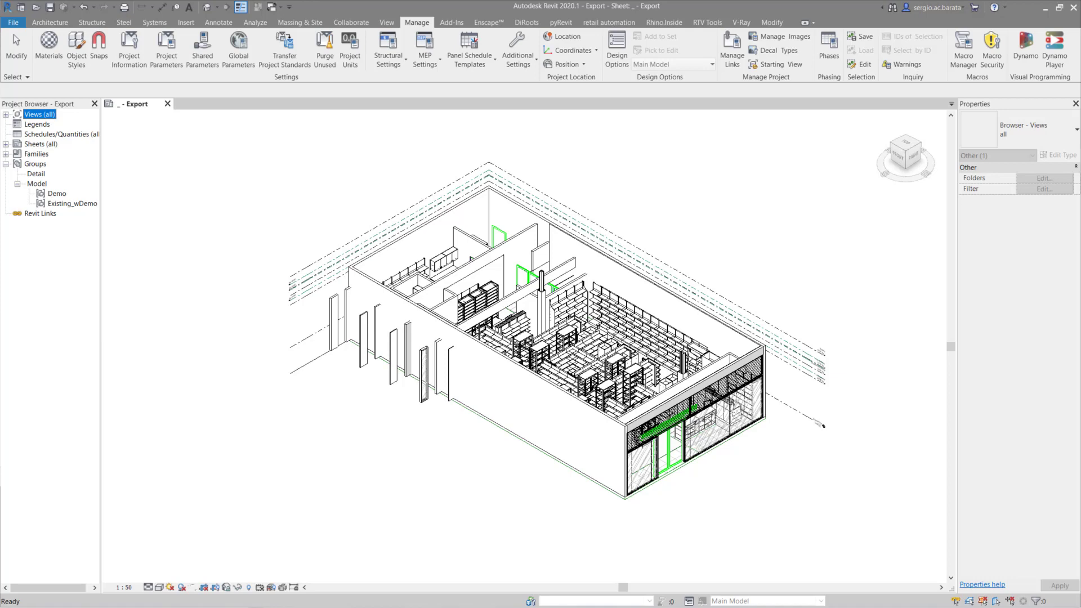
pyautogui.hotkey('ctrl', 'd')
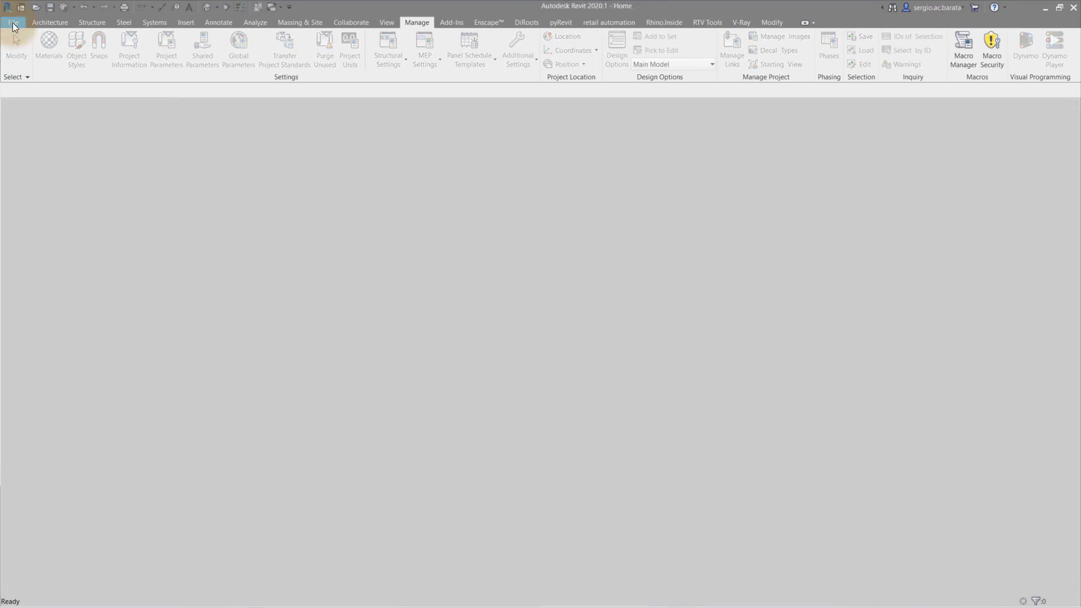
# Create a new Project from the Template_2020 template.
pyautogui.click(13, 24)
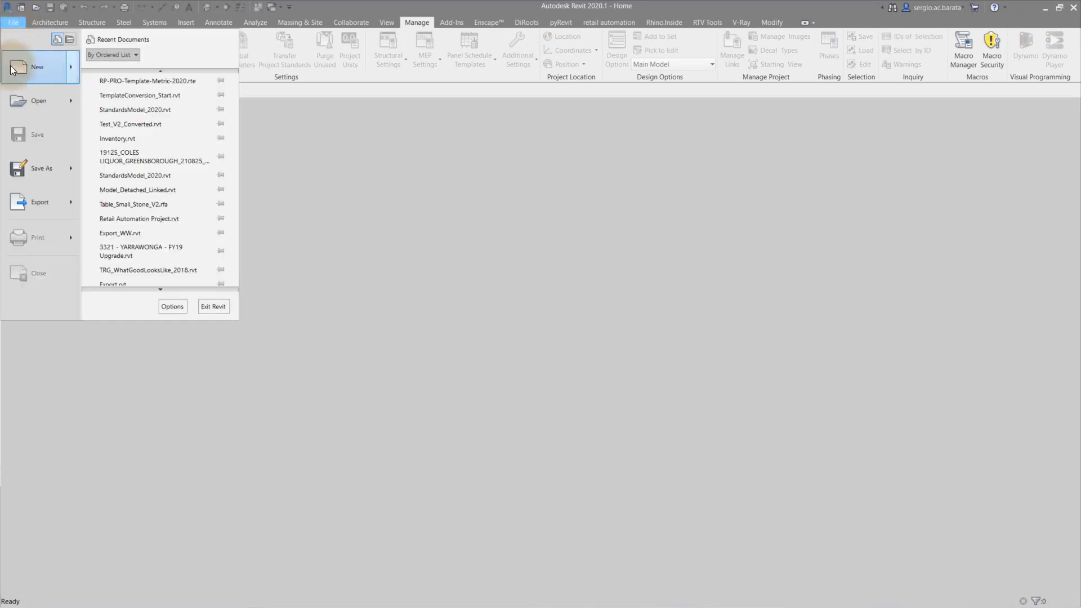
pyautogui.moveTo(12, 70)
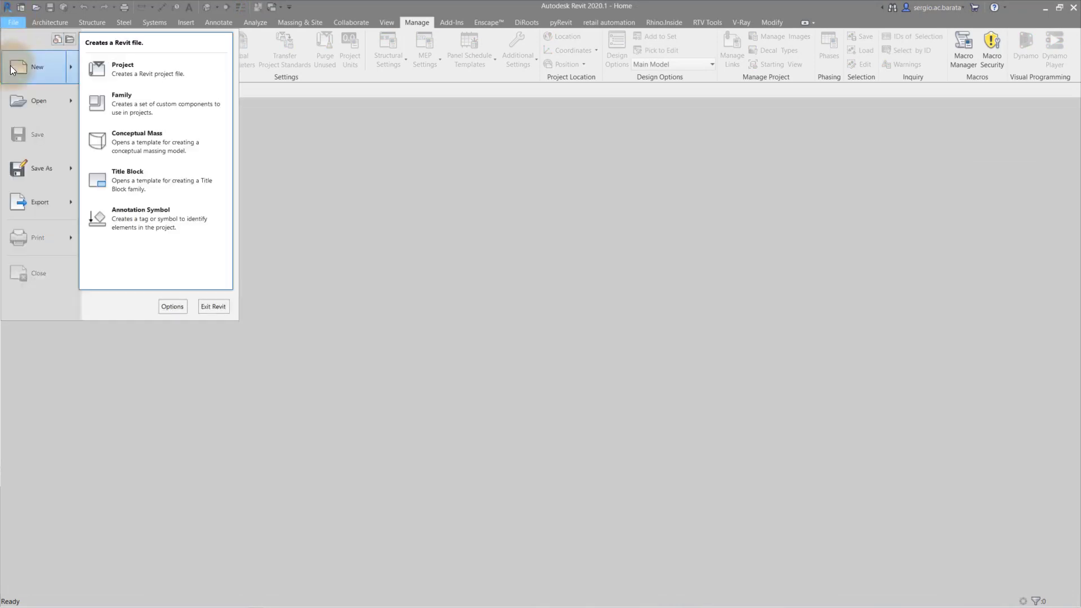
pyautogui.click(102, 67)
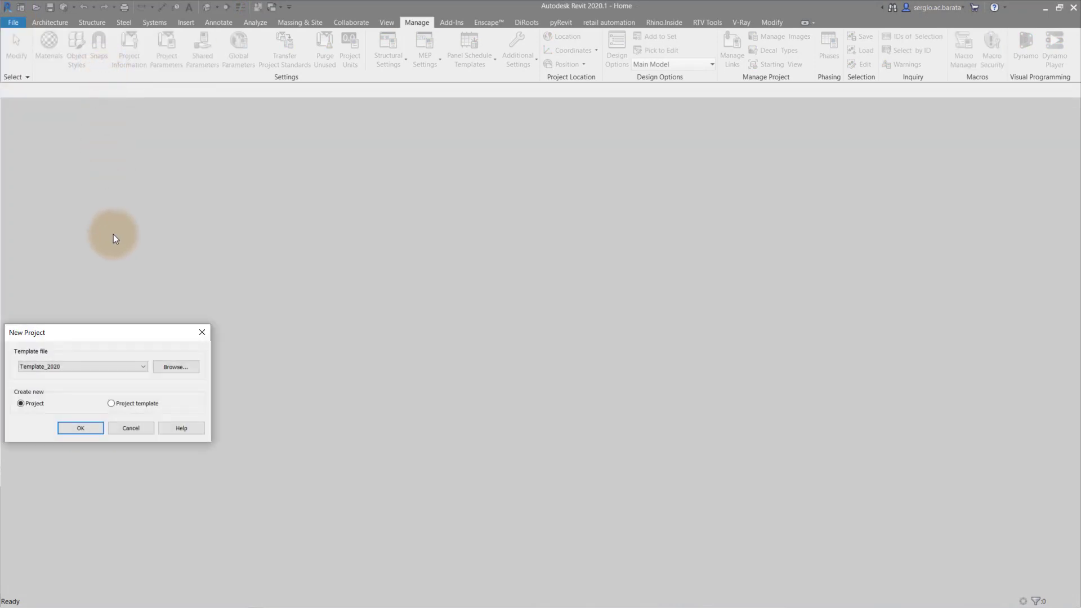
pyautogui.click(121, 364)
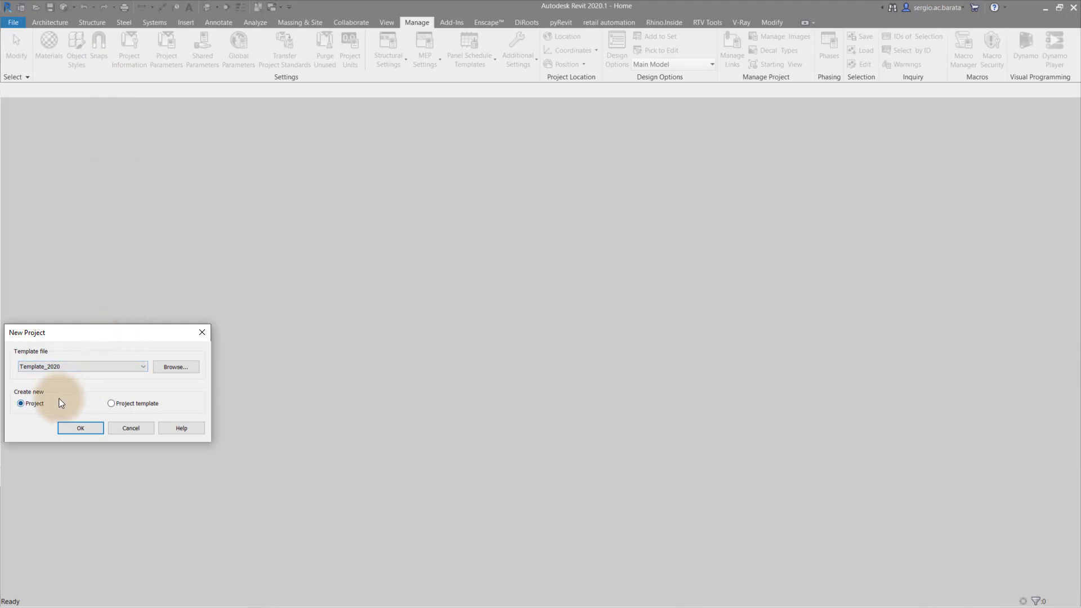
pyautogui.click(75, 433)
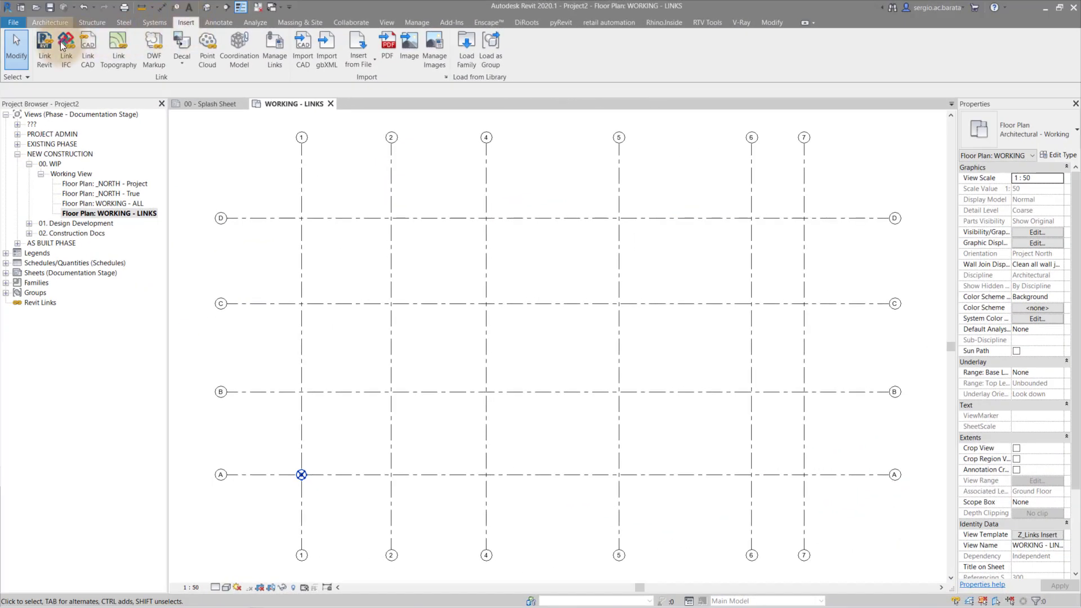
# Link Export.rvt from the Export folder using Auto - Project Base Point to Project Base Point.
pyautogui.click(49, 43)
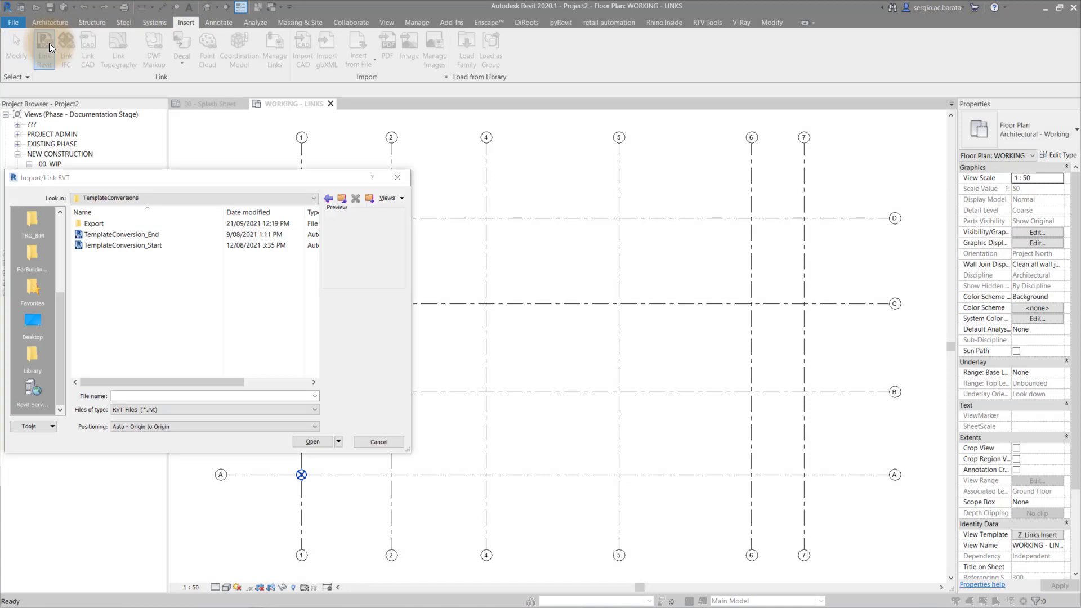
pyautogui.doubleClick(89, 226)
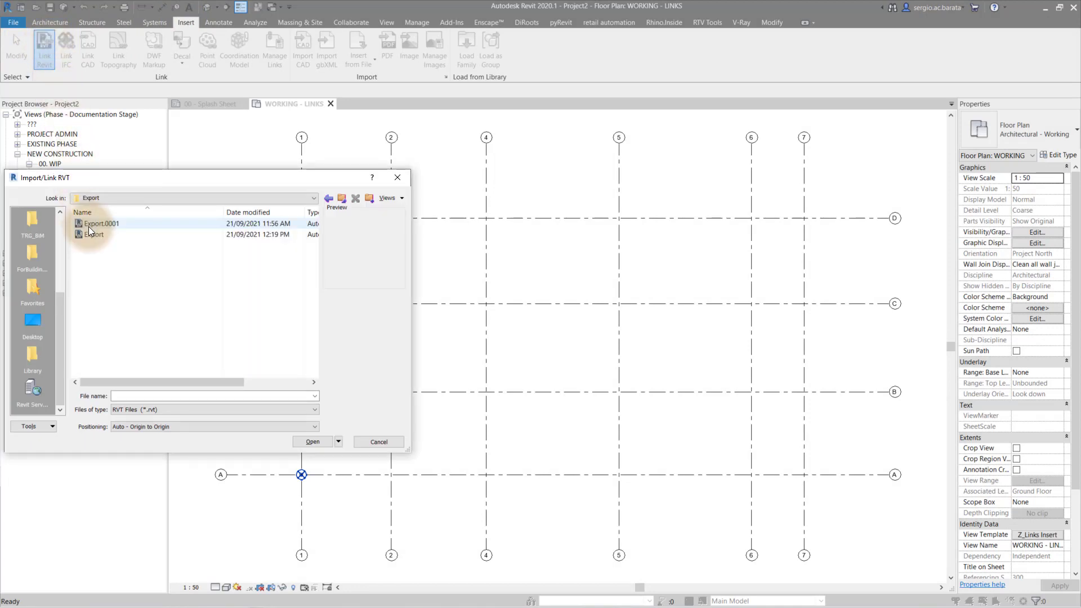
pyautogui.click(193, 427)
pyautogui.press('Up')
pyautogui.press('Down')
pyautogui.press('Down')
pyautogui.press('Down')
pyautogui.click(201, 457)
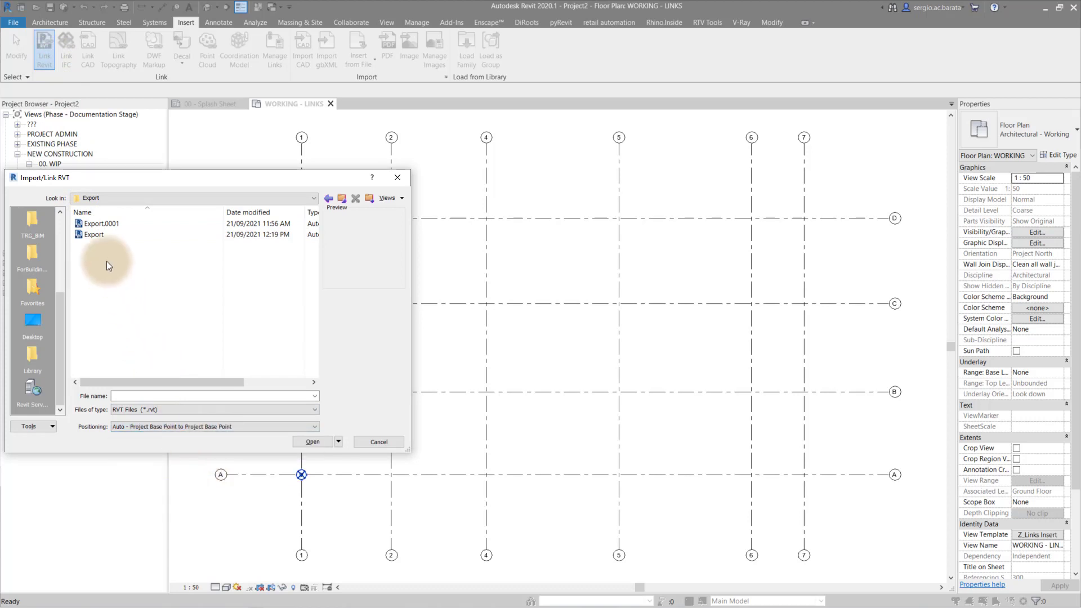
pyautogui.click(94, 235)
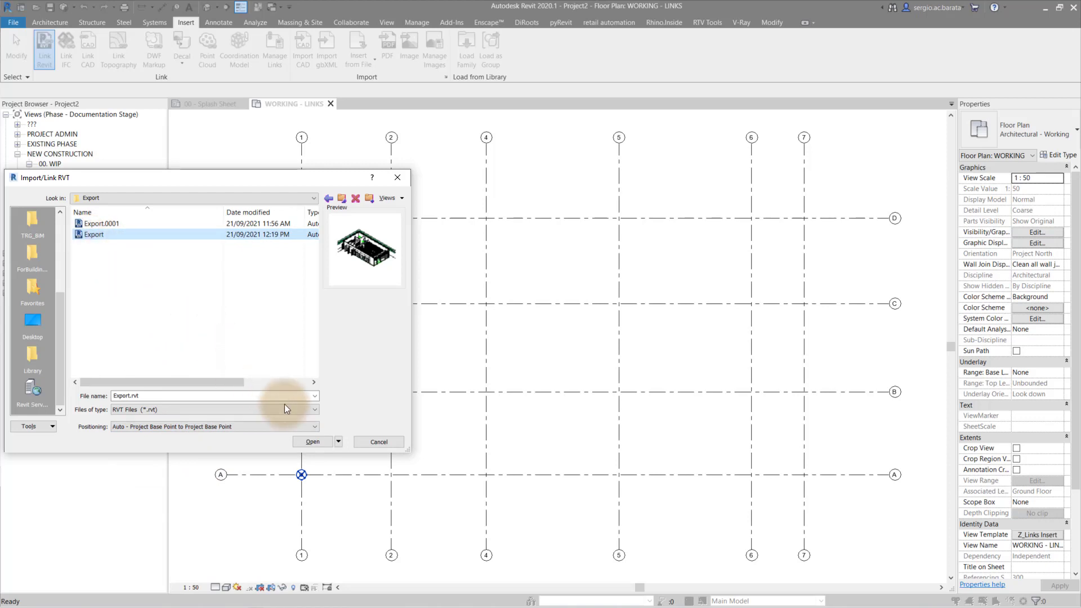
pyautogui.click(326, 441)
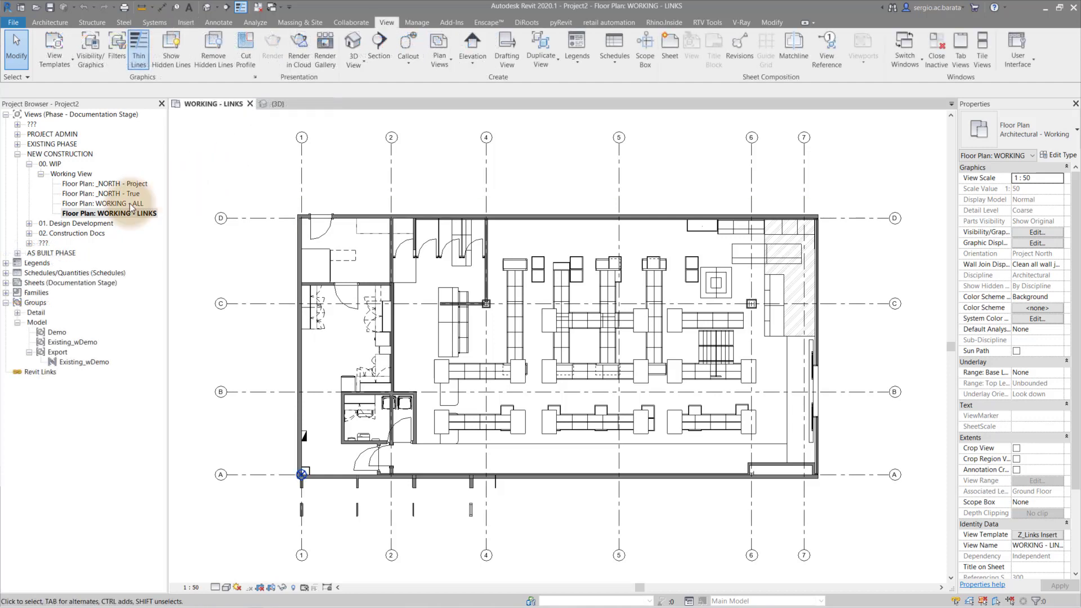
# From the WORKING - ALL floor plan, go to the Section BB view.
pyautogui.doubleClick(126, 204)
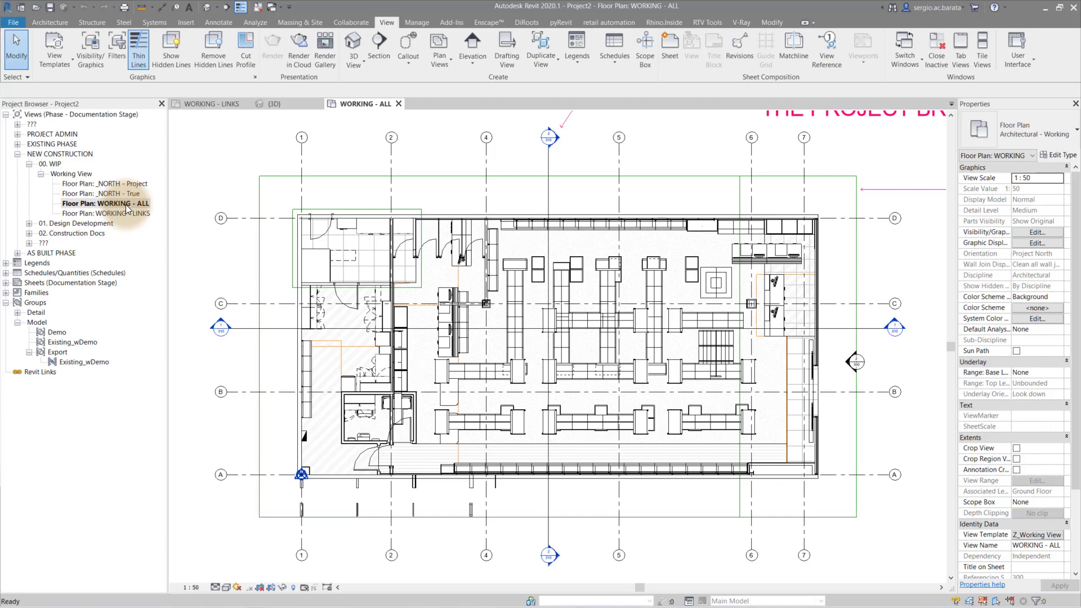
pyautogui.click(545, 193)
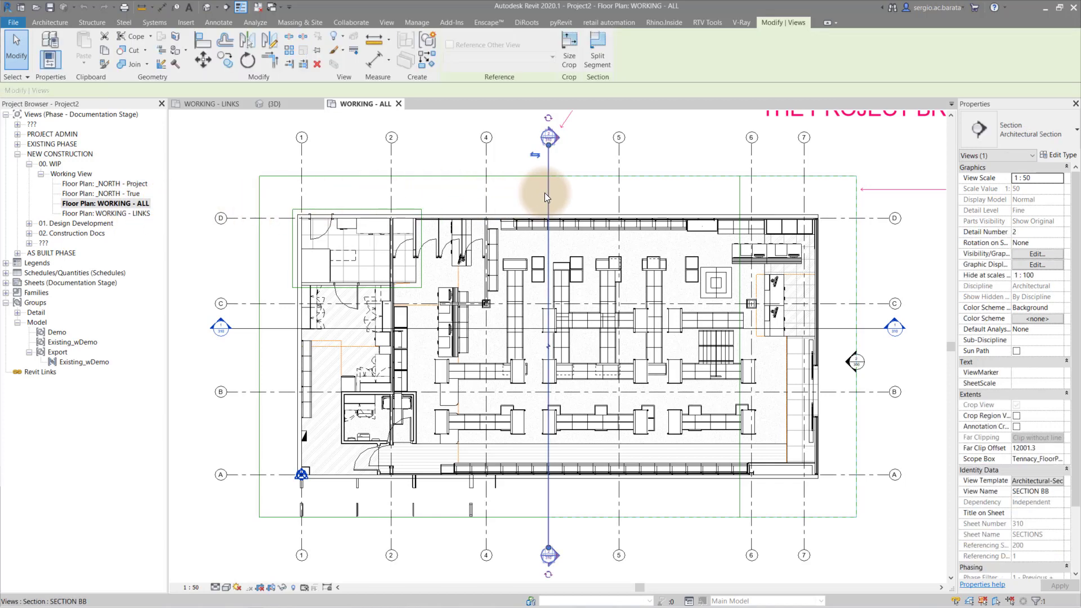
pyautogui.rightClick(545, 193)
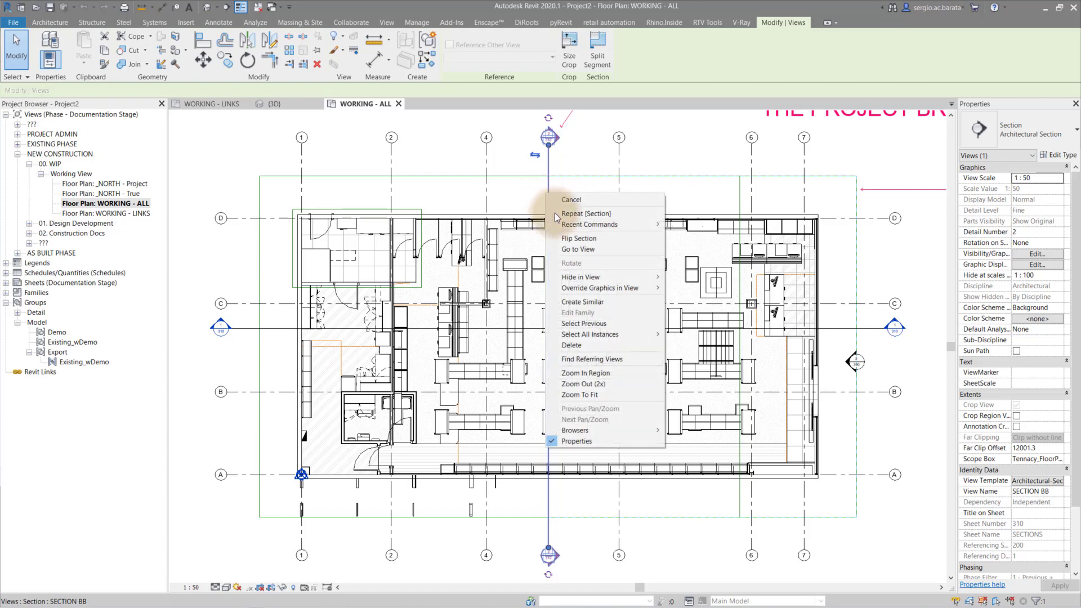
pyautogui.click(572, 248)
# Override the linked Export model's graphics by category to Halftone in Section BB.
pyautogui.rightClick(543, 265)
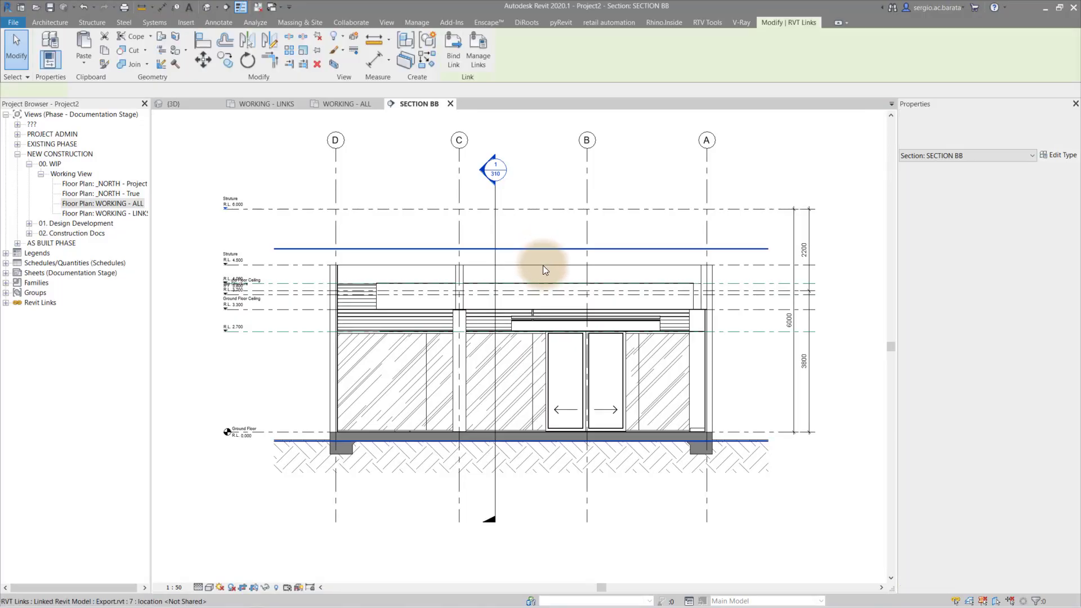
pyautogui.moveTo(593, 346)
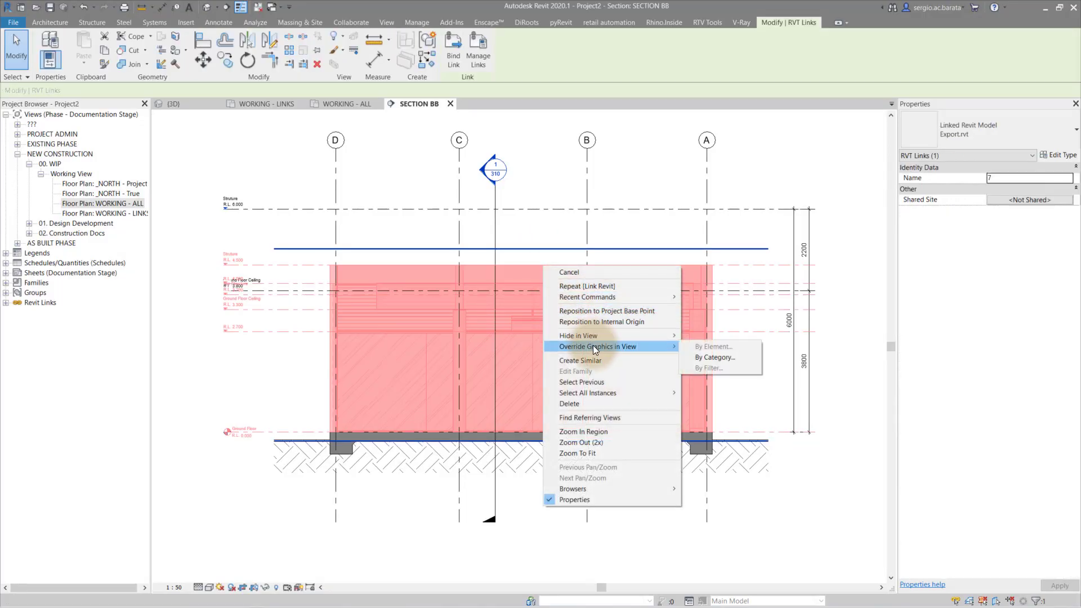
pyautogui.click(708, 358)
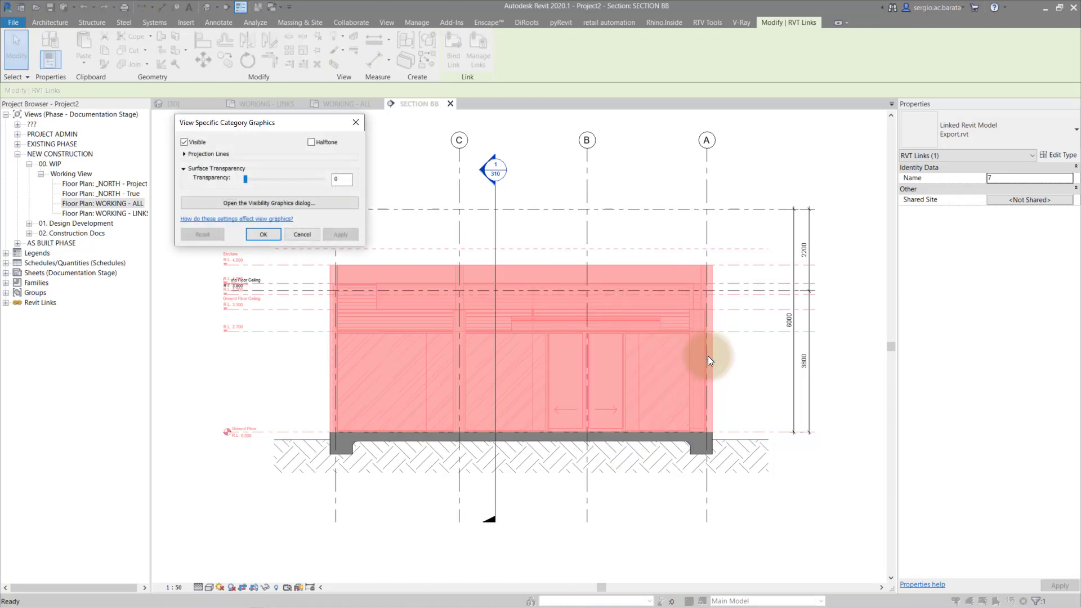
pyautogui.click(325, 140)
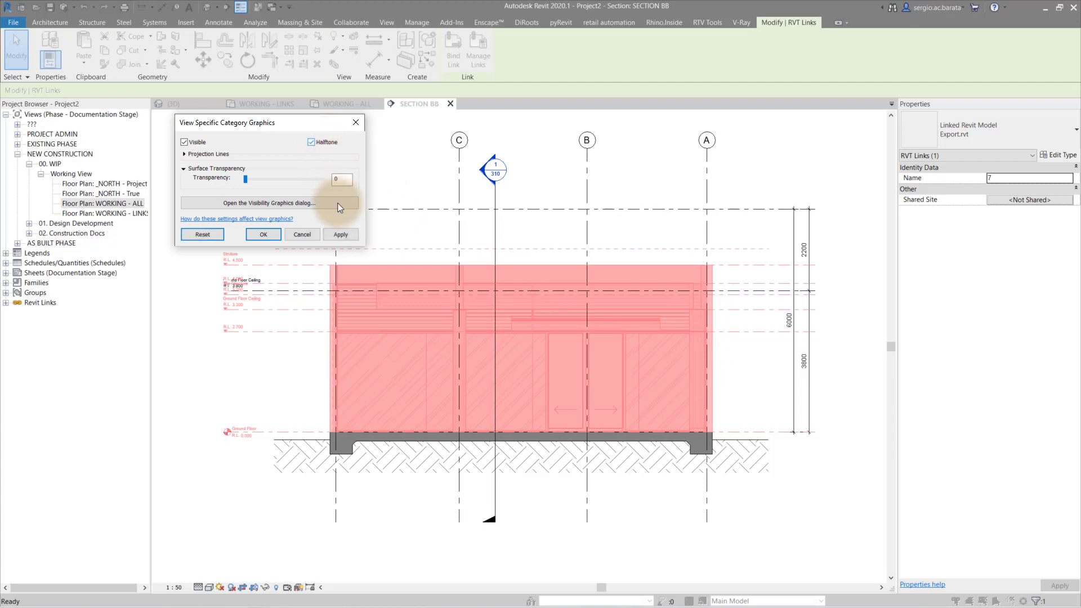
pyautogui.click(341, 234)
pyautogui.click(269, 235)
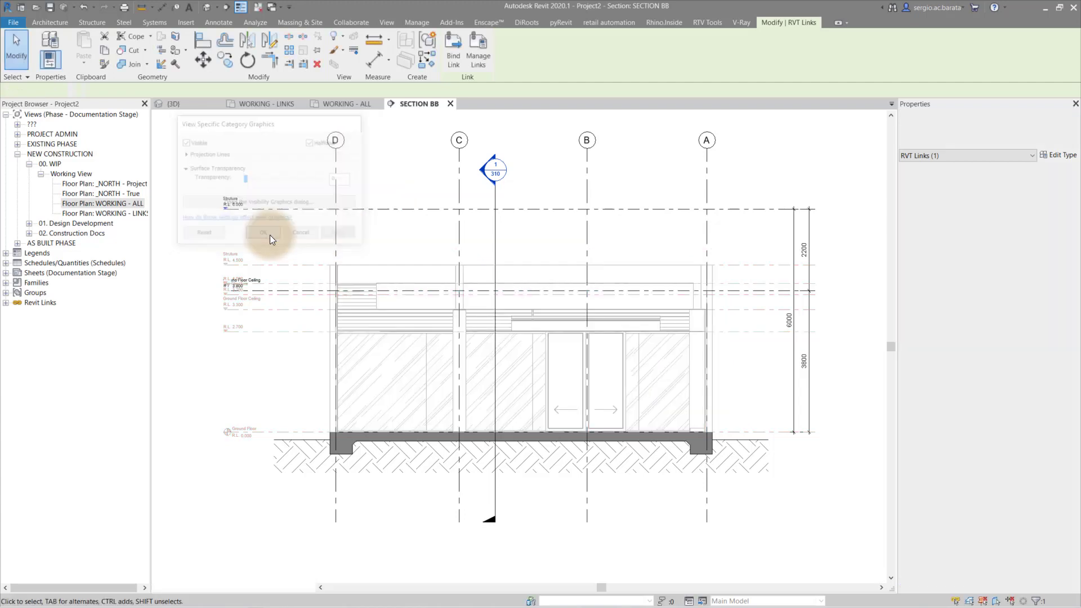
pyautogui.click(174, 262)
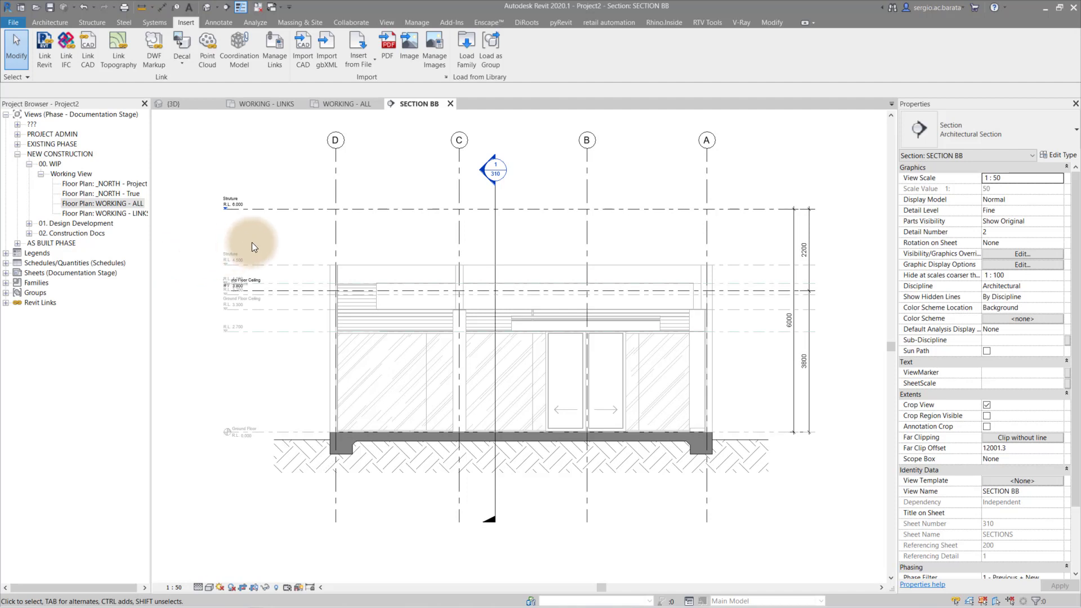
# Align the R.L. 6.000 level onto the R.L. 4.500 level.
pyautogui.press('a')
pyautogui.press('l')
pyautogui.click(285, 264)
pyautogui.click(292, 209)
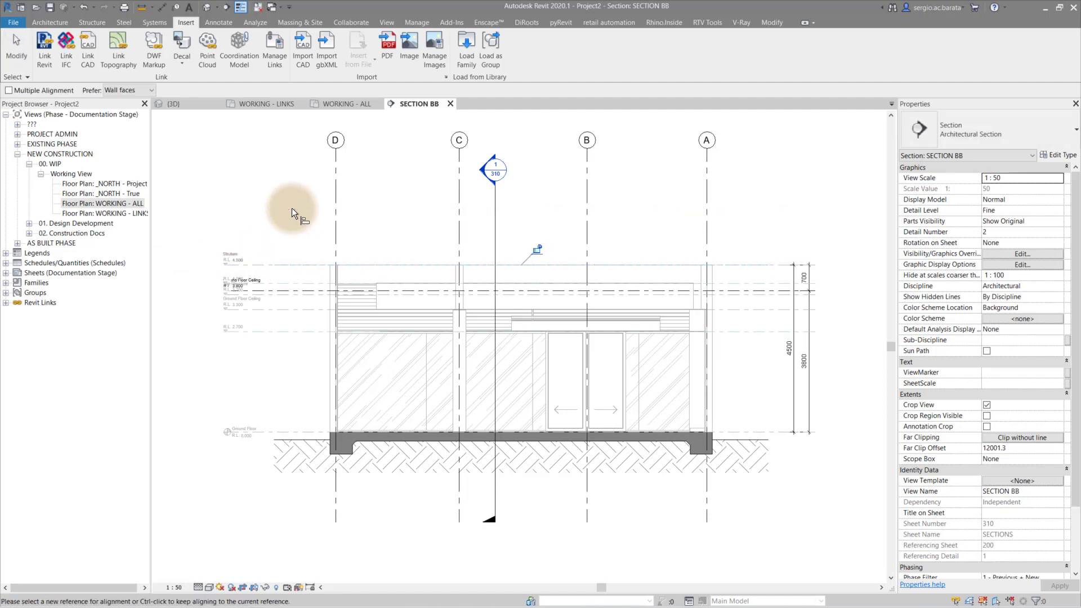
# Zoom into the level labels and align the next level onto the linked model's level.
pyautogui.rightClick(185, 215)
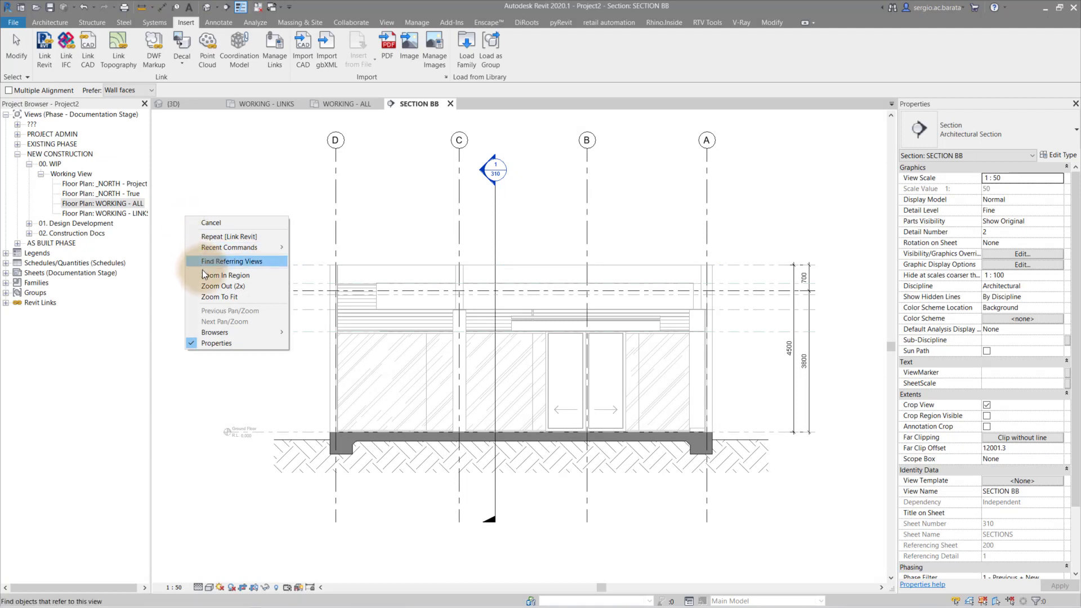
pyautogui.click(219, 275)
pyautogui.moveTo(191, 224)
pyautogui.mouseDown()
pyautogui.moveTo(309, 337)
pyautogui.moveTo(376, 379)
pyautogui.mouseUp()
pyautogui.press('a')
pyautogui.press('l')
pyautogui.click(531, 383)
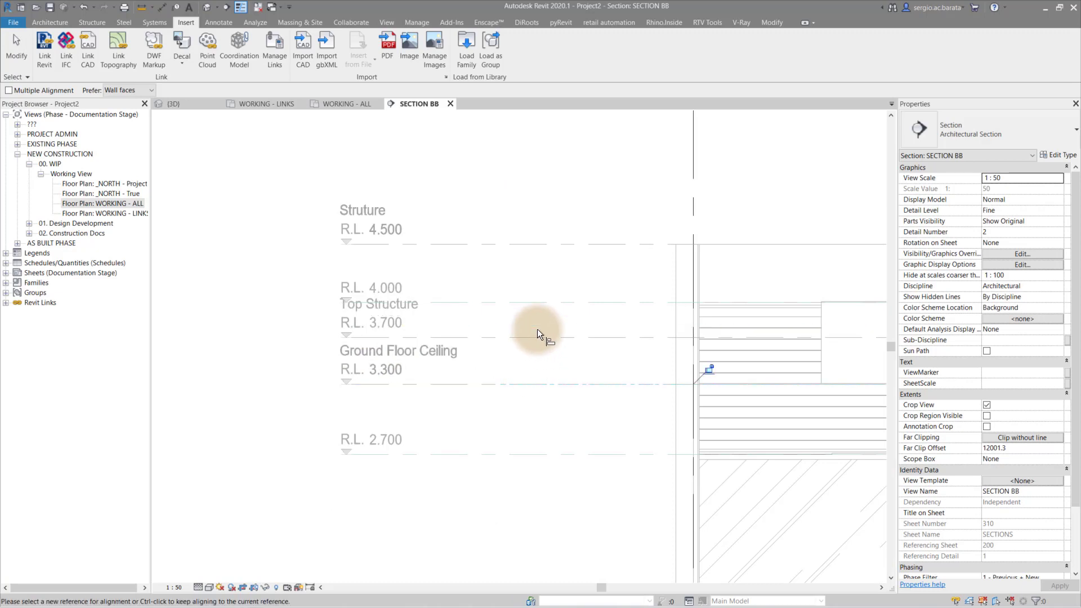
pyautogui.press('Escape')
pyautogui.press('Escape')
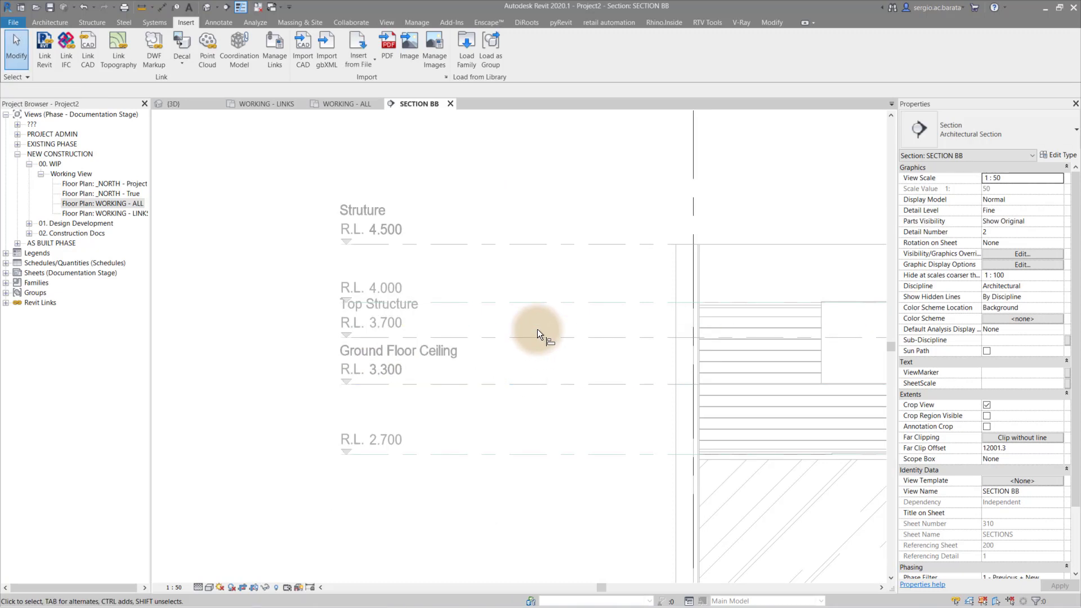
# Zoom Section BB to fit, then switch to the {3D} view.
pyautogui.rightClick(537, 330)
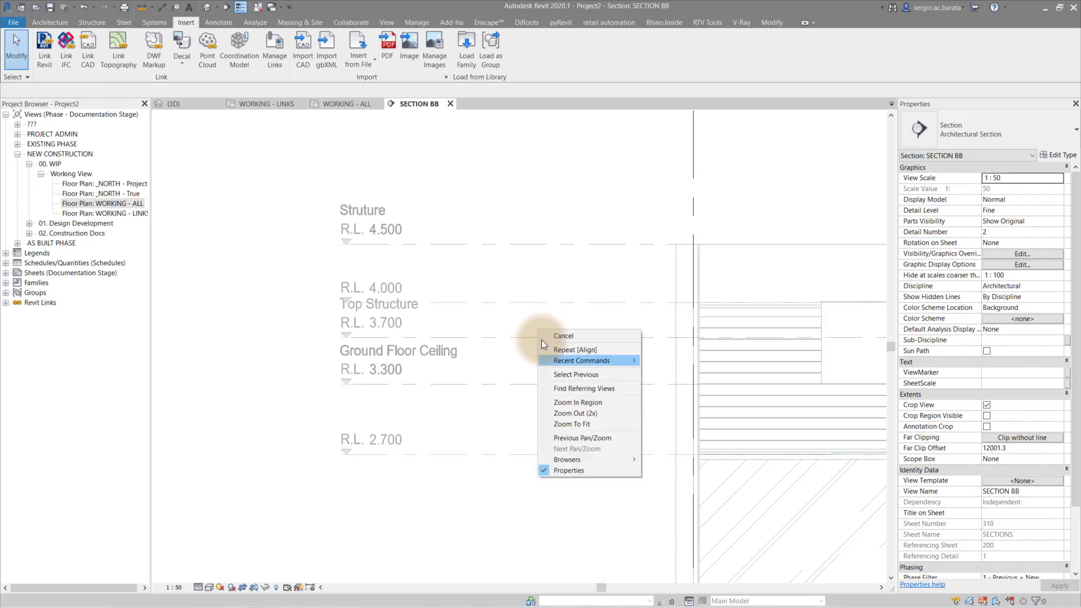
pyautogui.click(577, 424)
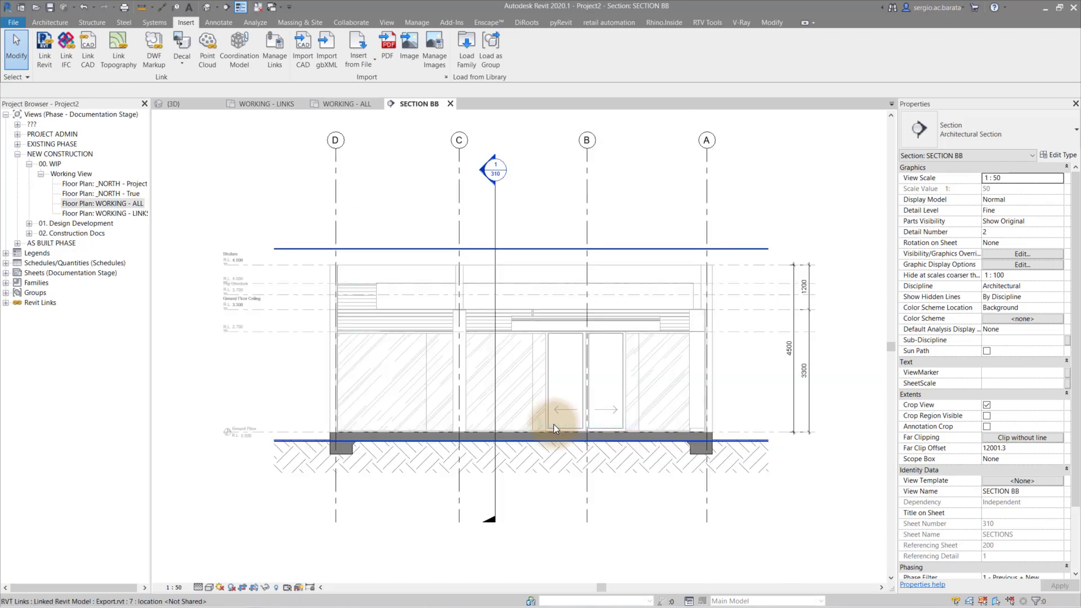
pyautogui.click(222, 376)
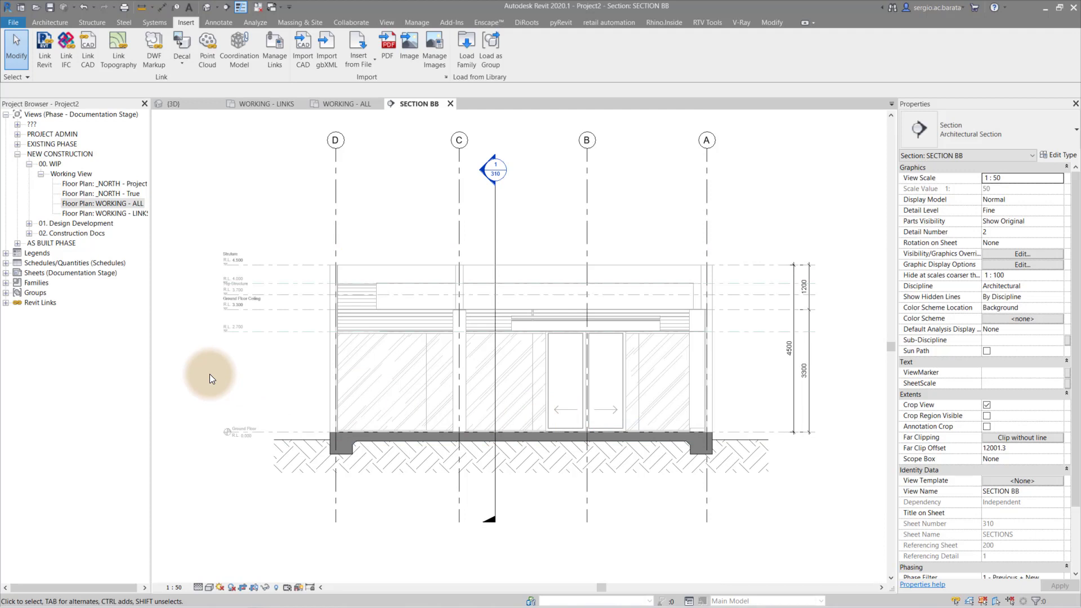
pyautogui.click(191, 107)
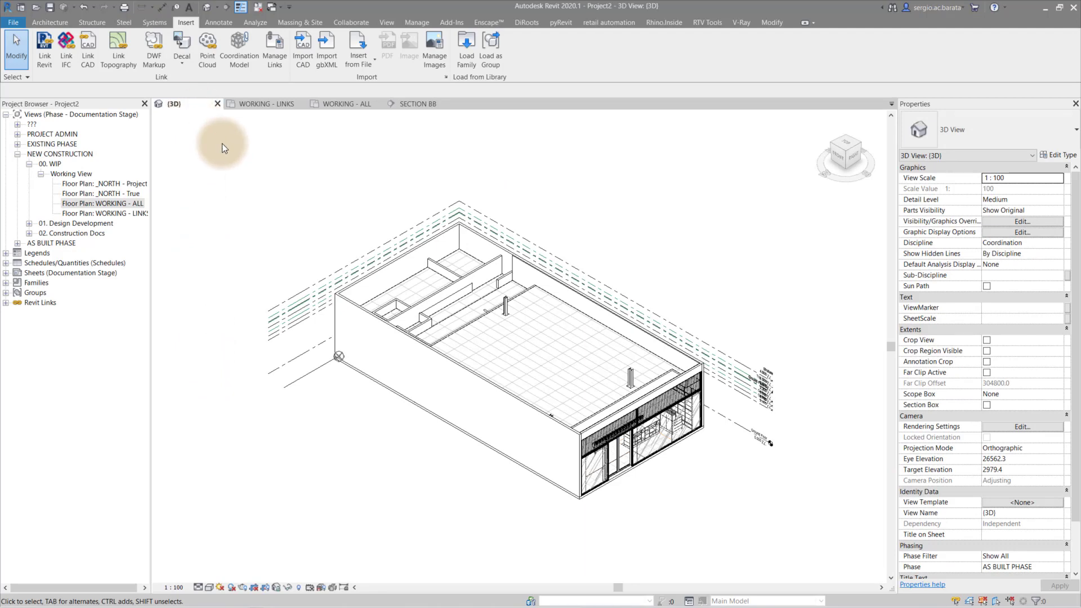
# Bind the Export.rvt link without Attached Details, accept duplicate types, and remove the link.
pyautogui.click(471, 440)
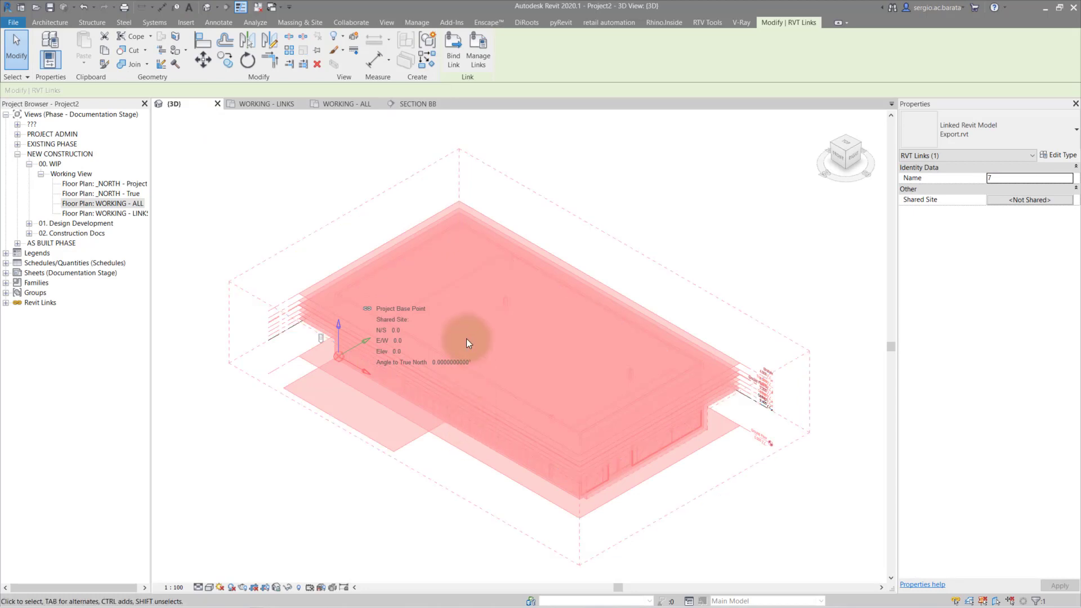
pyautogui.click(453, 60)
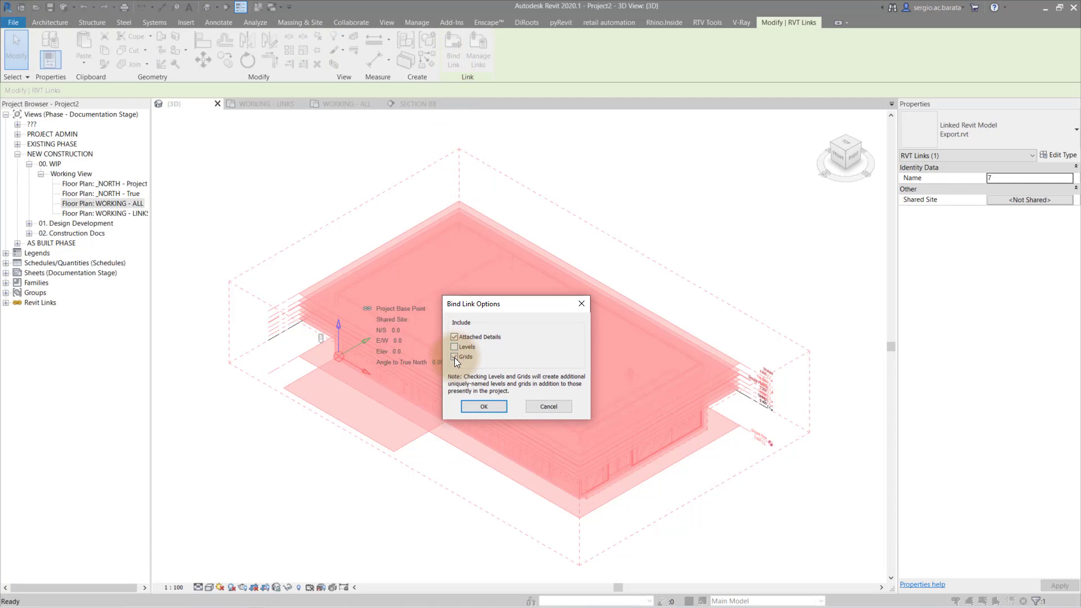
pyautogui.click(454, 337)
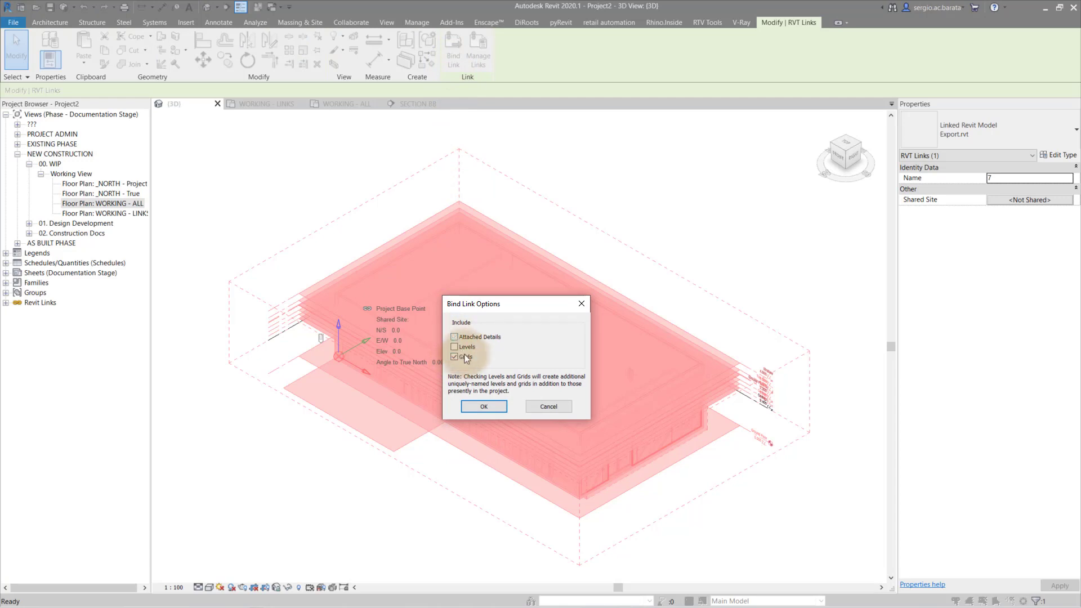
pyautogui.click(498, 406)
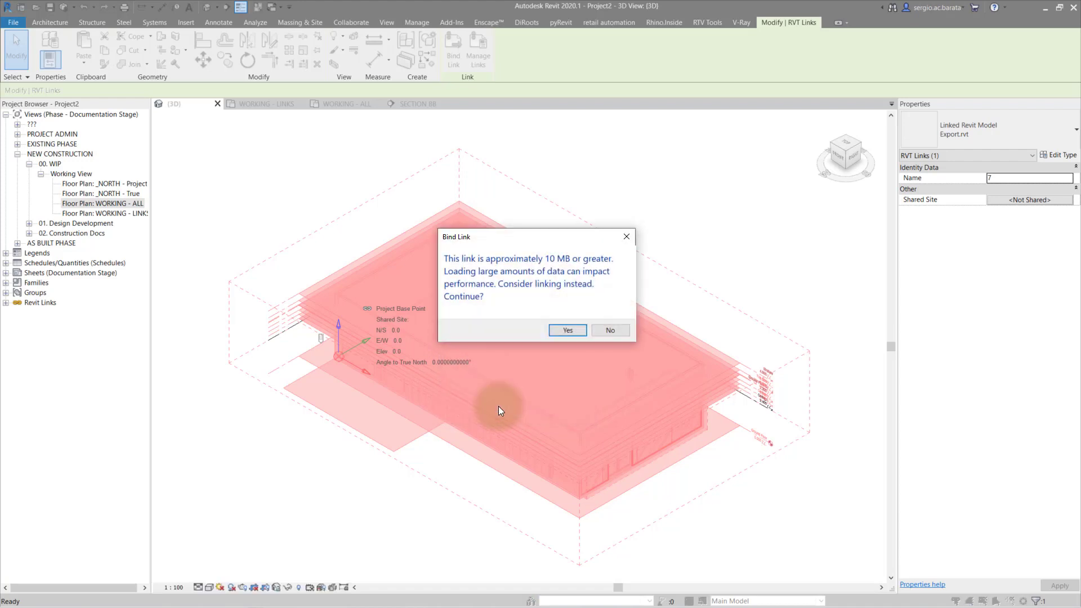
pyautogui.click(560, 335)
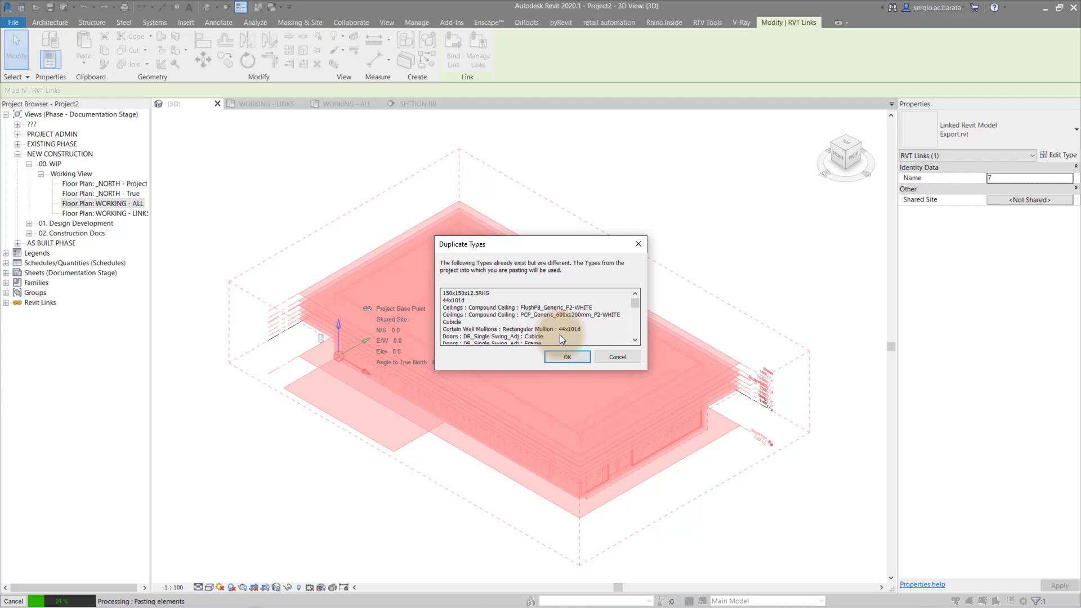
pyautogui.click(565, 357)
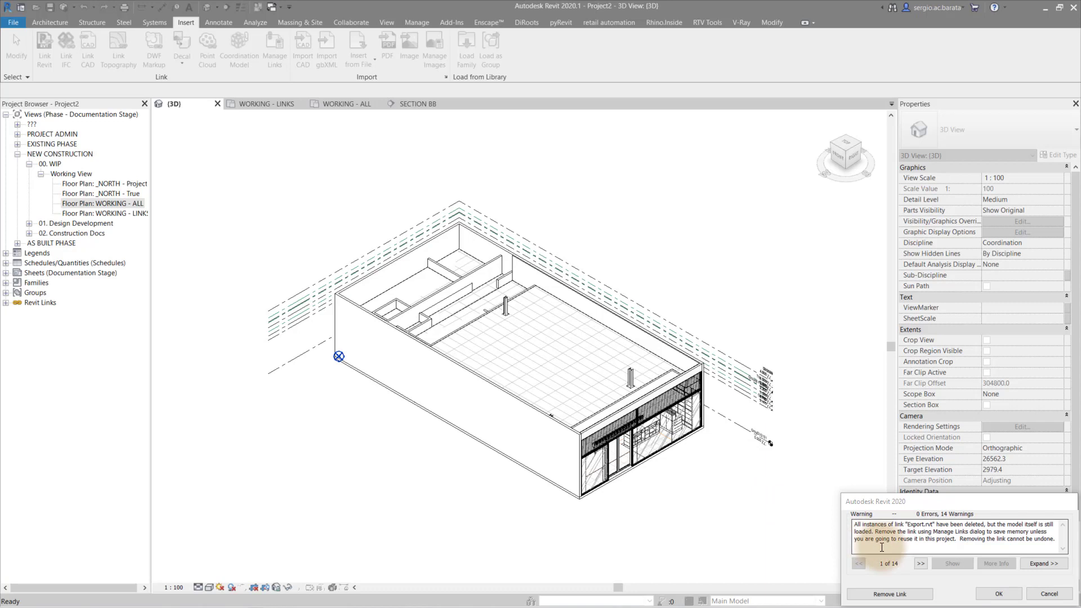
pyautogui.click(884, 592)
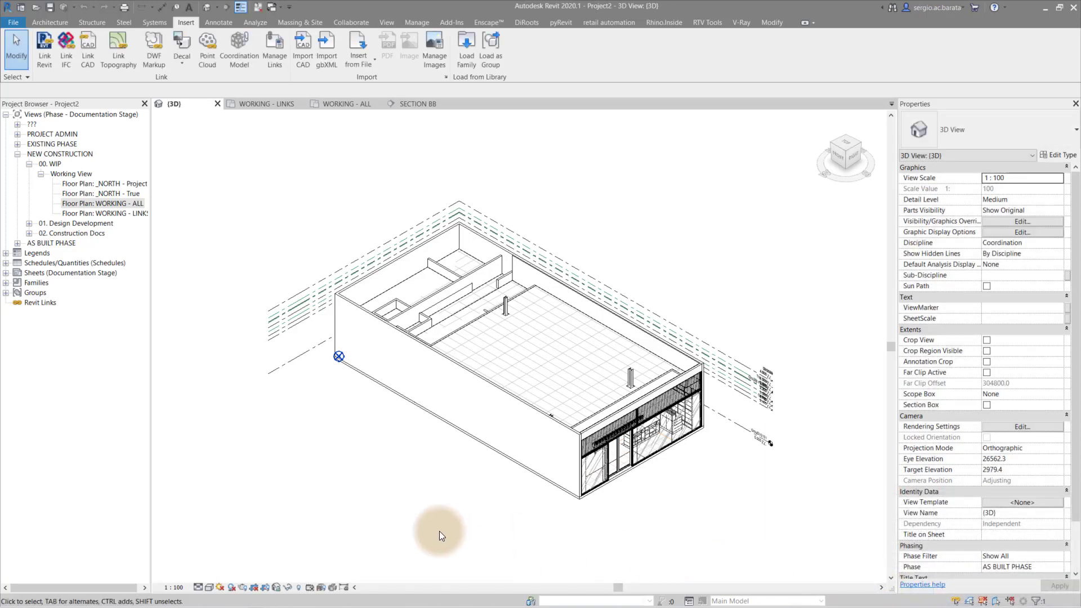
# Ungroup the Export group instance, then delete the Export model group in the Project Browser.
pyautogui.click(5, 293)
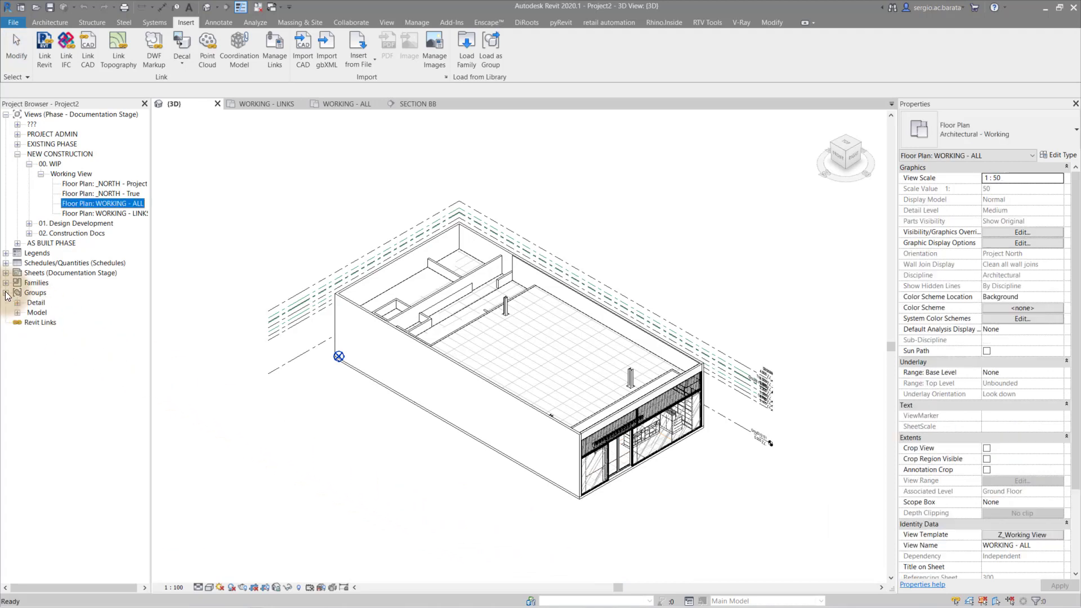
pyautogui.click(17, 312)
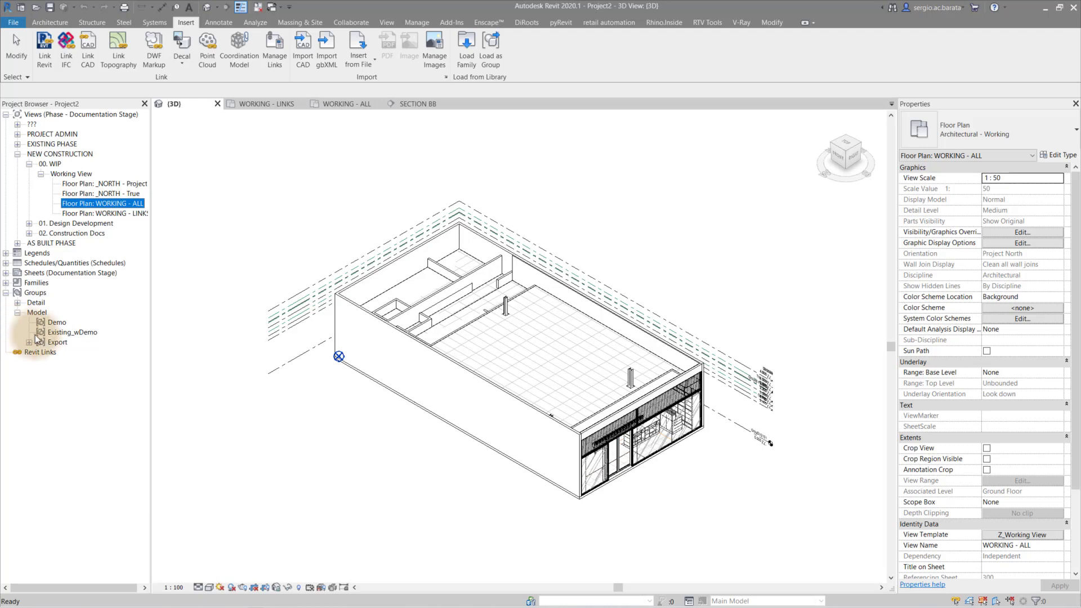
pyautogui.click(57, 342)
pyautogui.rightClick(56, 342)
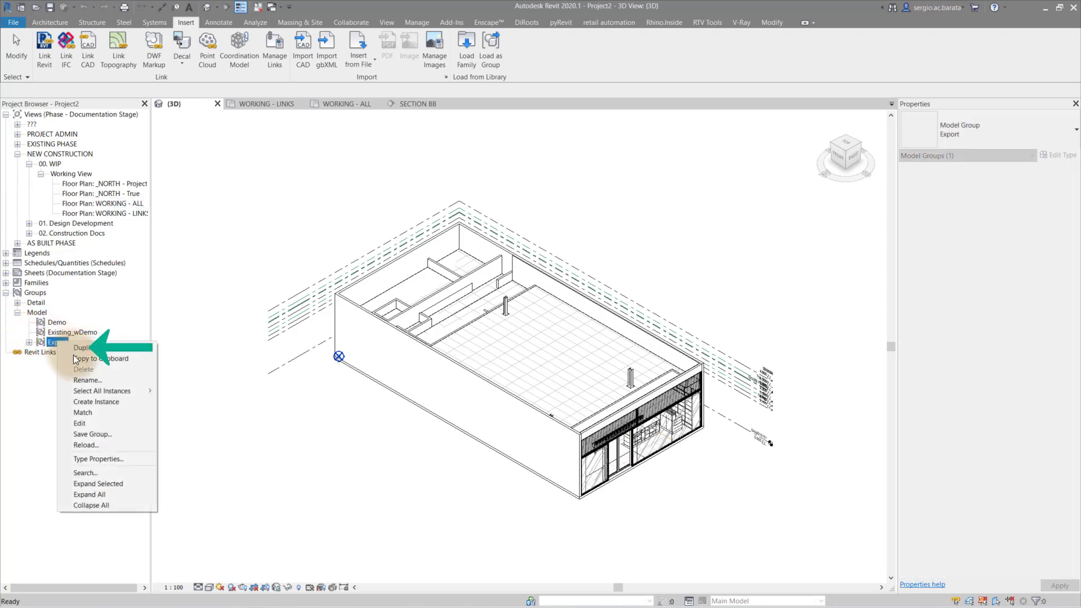
pyautogui.moveTo(106, 383)
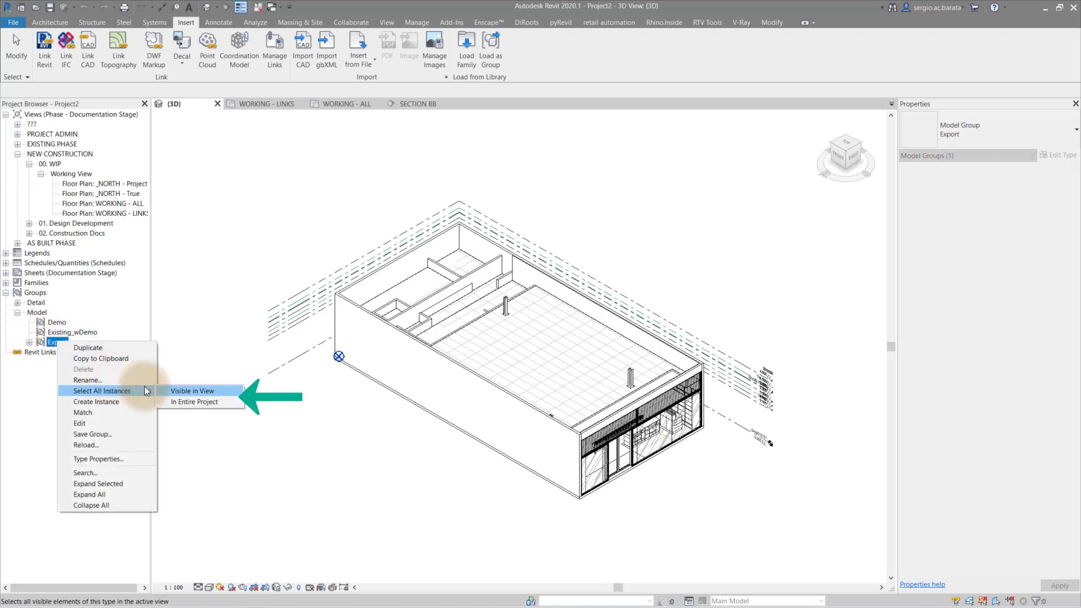
pyautogui.click(182, 390)
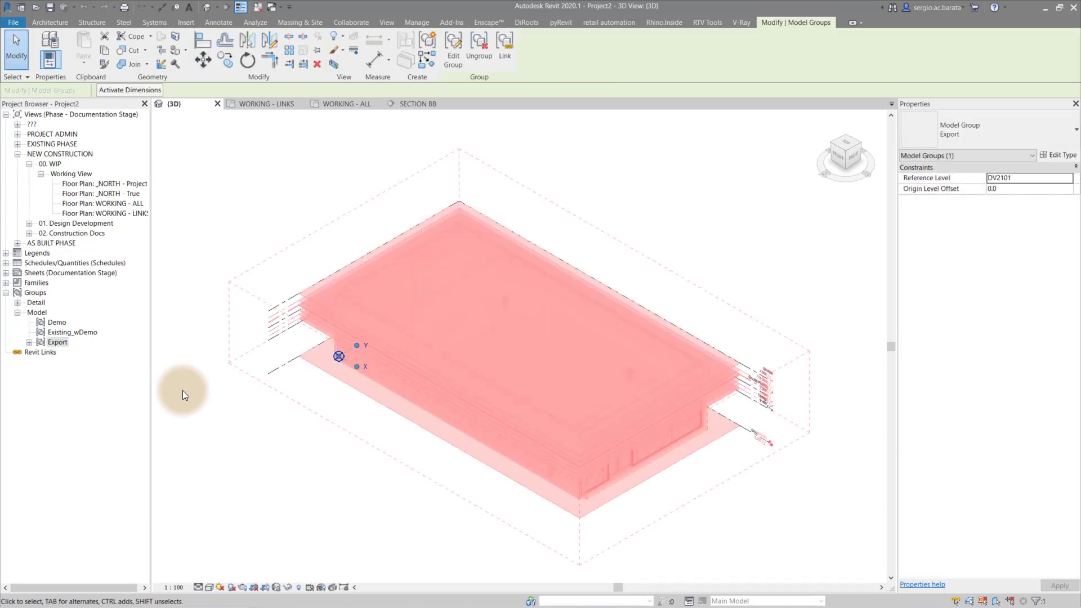
pyautogui.click(478, 56)
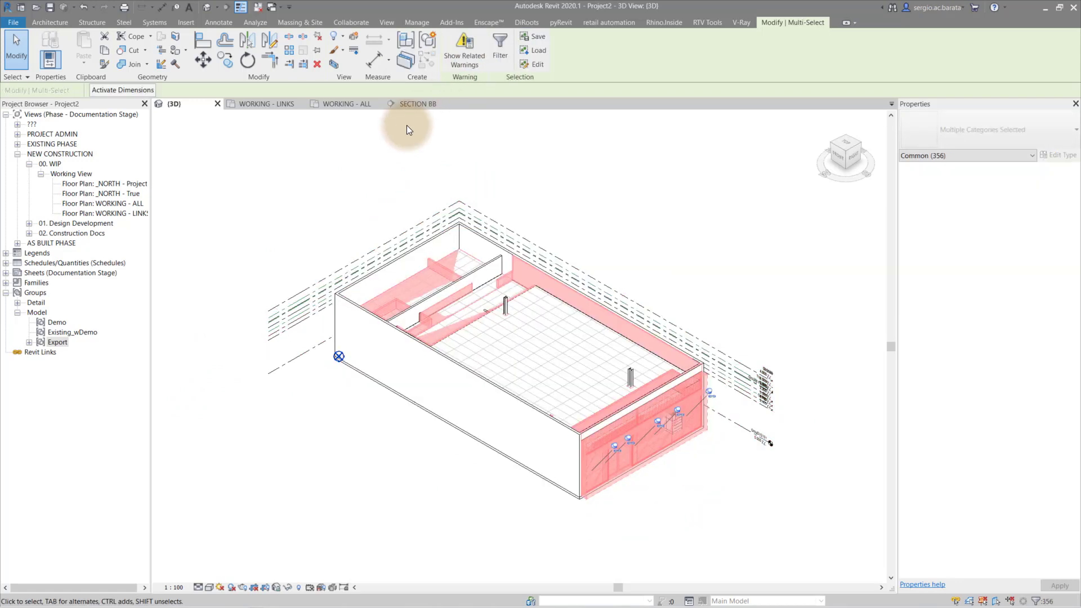
pyautogui.rightClick(56, 344)
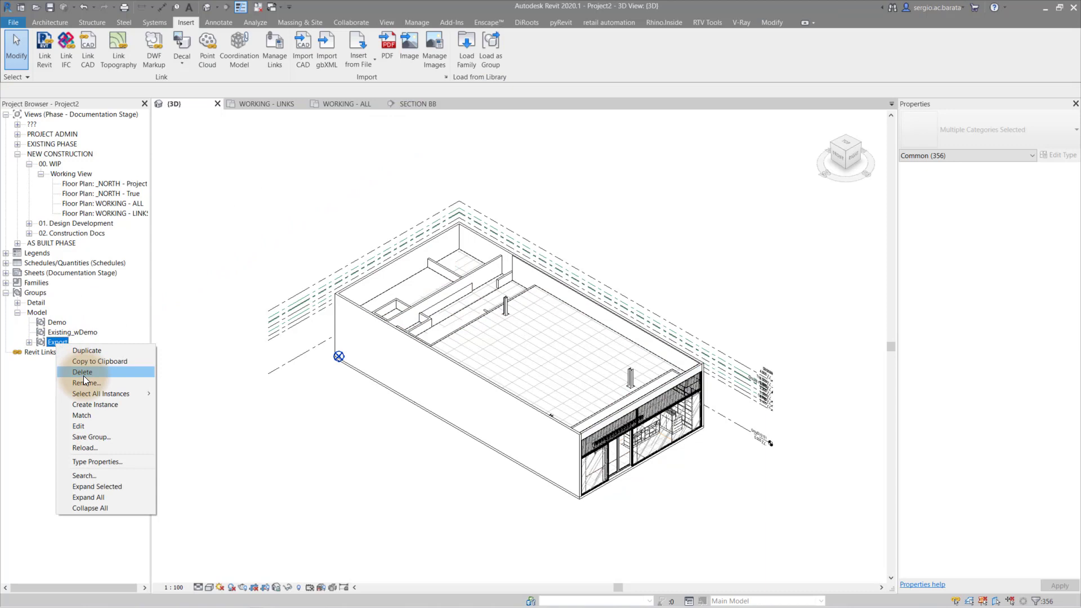
pyautogui.click(84, 375)
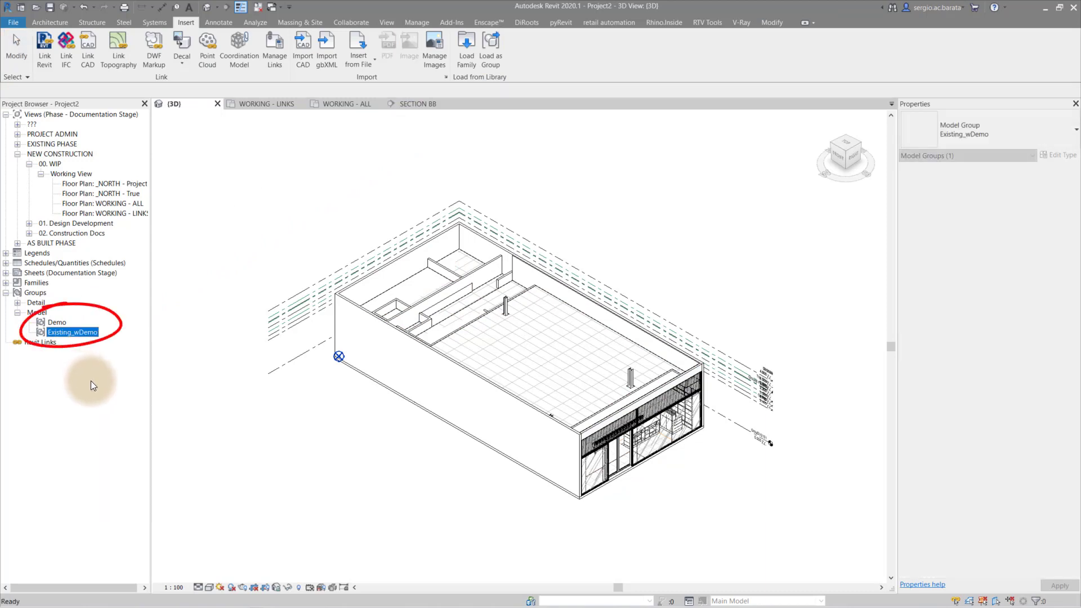
# Select all Existing_wDemo instances, edit the group, and window-select its elements.
pyautogui.rightClick(93, 334)
pyautogui.moveTo(179, 386)
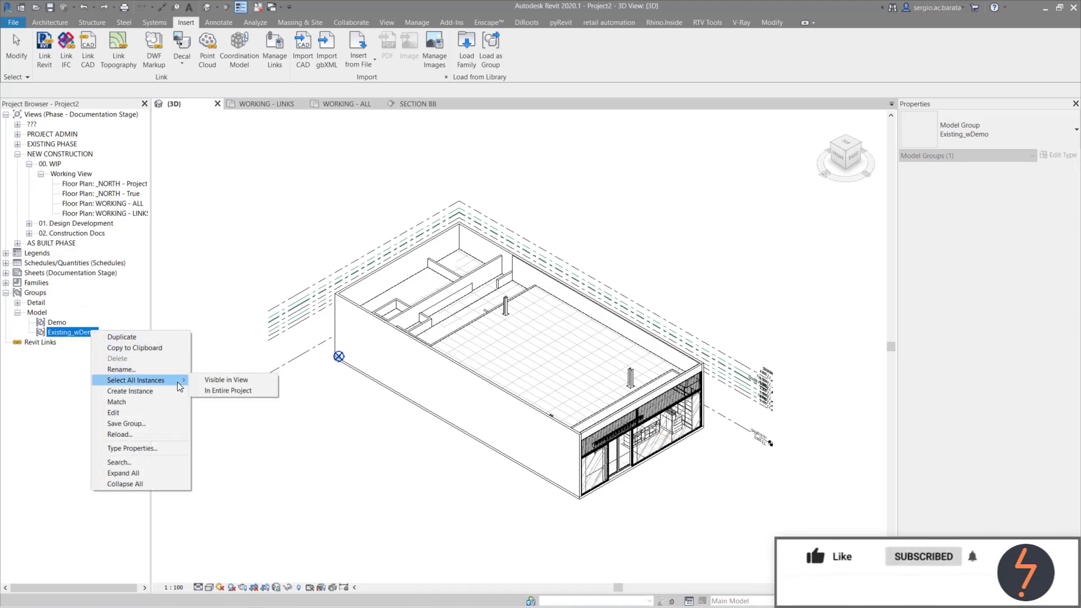
pyautogui.click(227, 381)
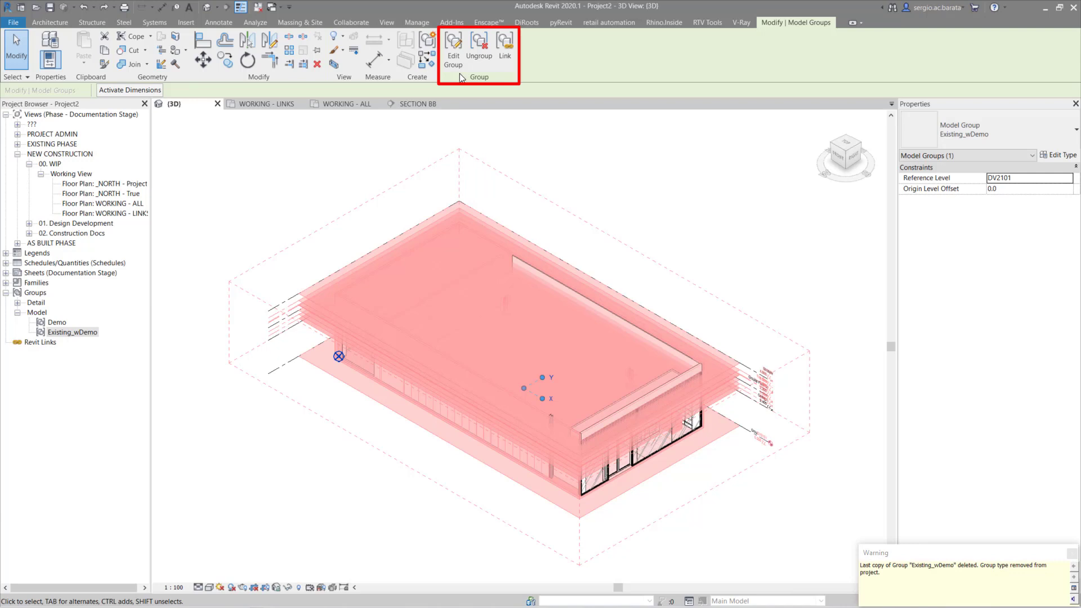
pyautogui.click(460, 73)
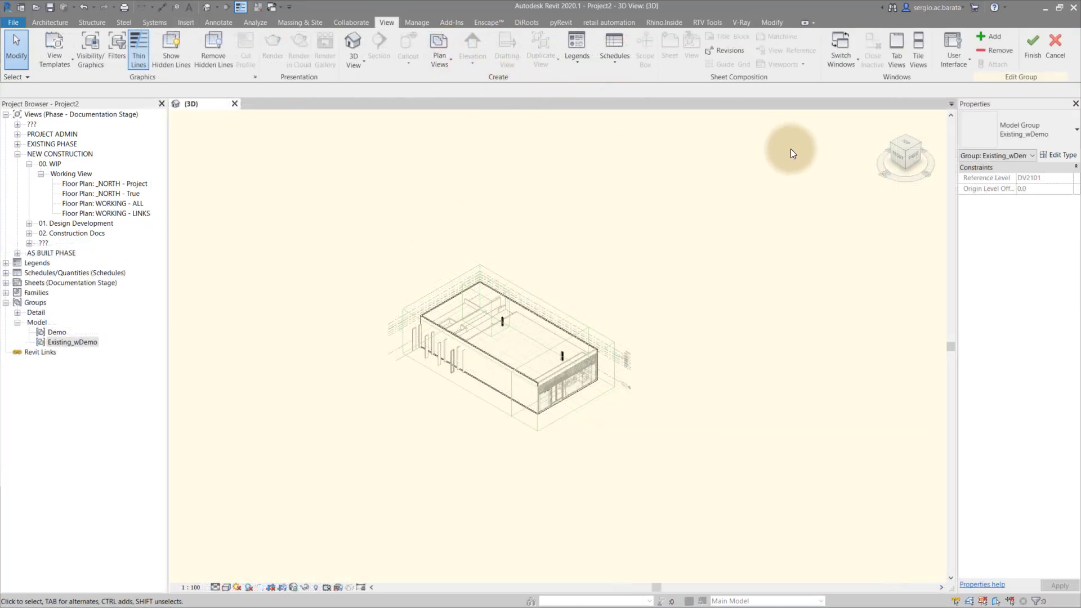
pyautogui.moveTo(791, 148); pyautogui.dragTo(310, 496)
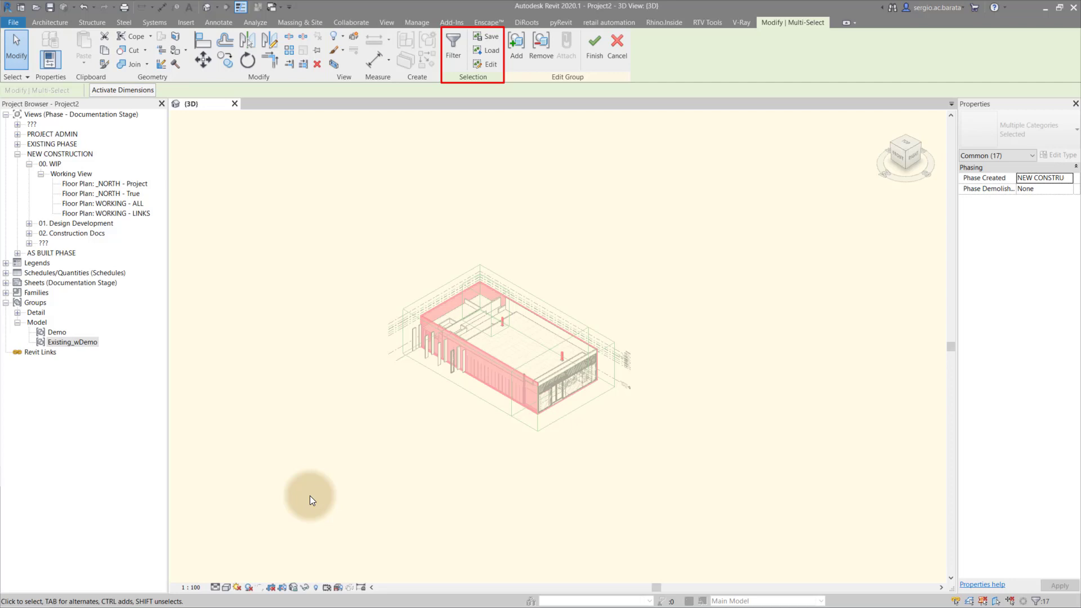
# Save the selection as set '1', finish the group edit, and ungroup Existing_wDemo.
pyautogui.click(487, 40)
pyautogui.write('1')
pyautogui.click(534, 320)
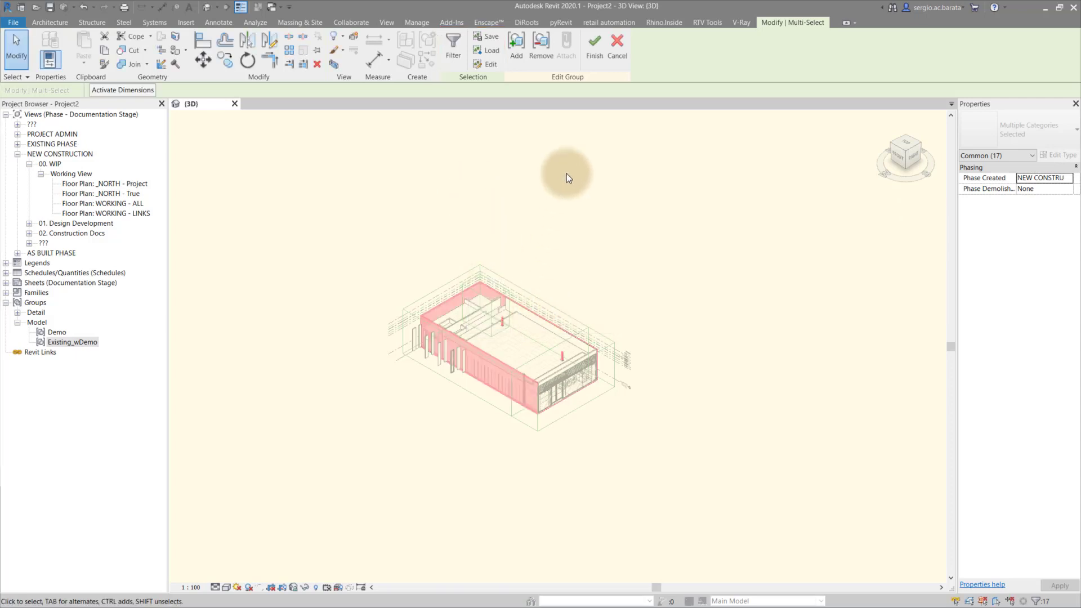
pyautogui.click(591, 59)
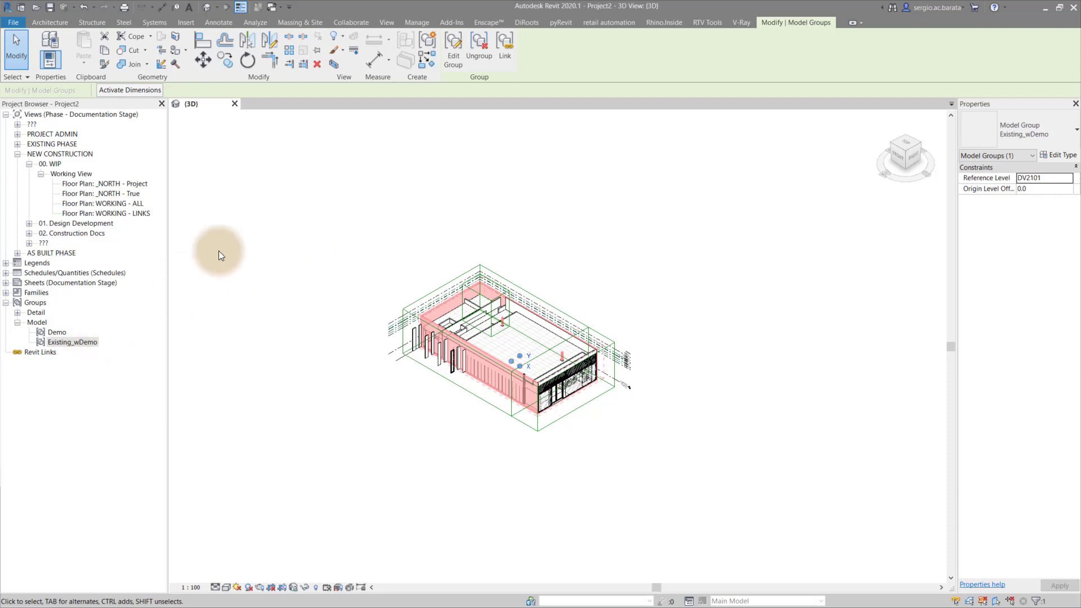
pyautogui.click(479, 59)
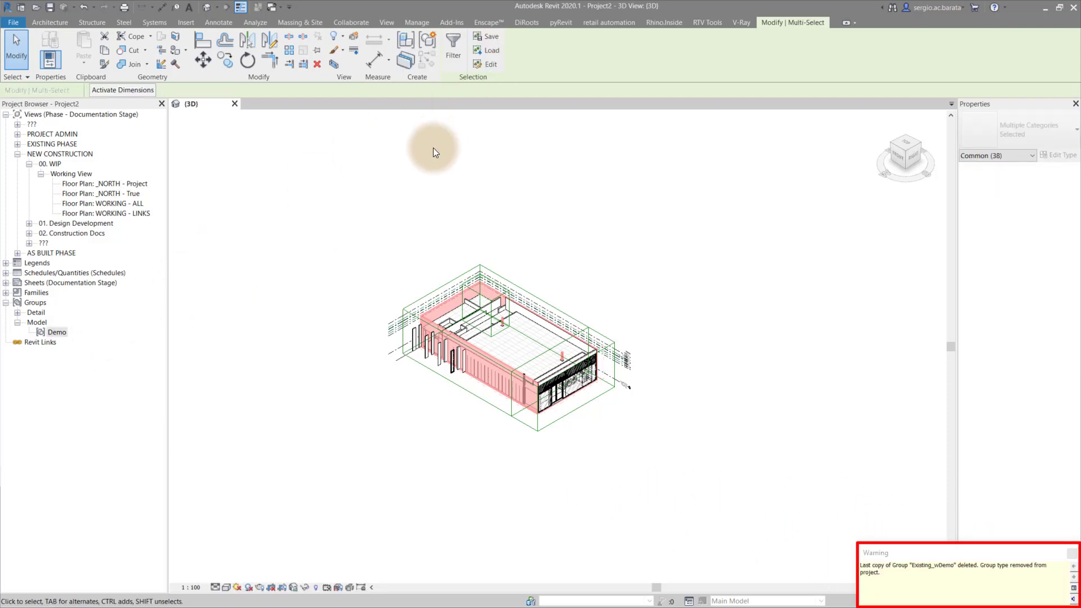
# Select all Demo instances, edit the Demo group, and window-select its elements.
pyautogui.click(434, 147)
pyautogui.rightClick(62, 331)
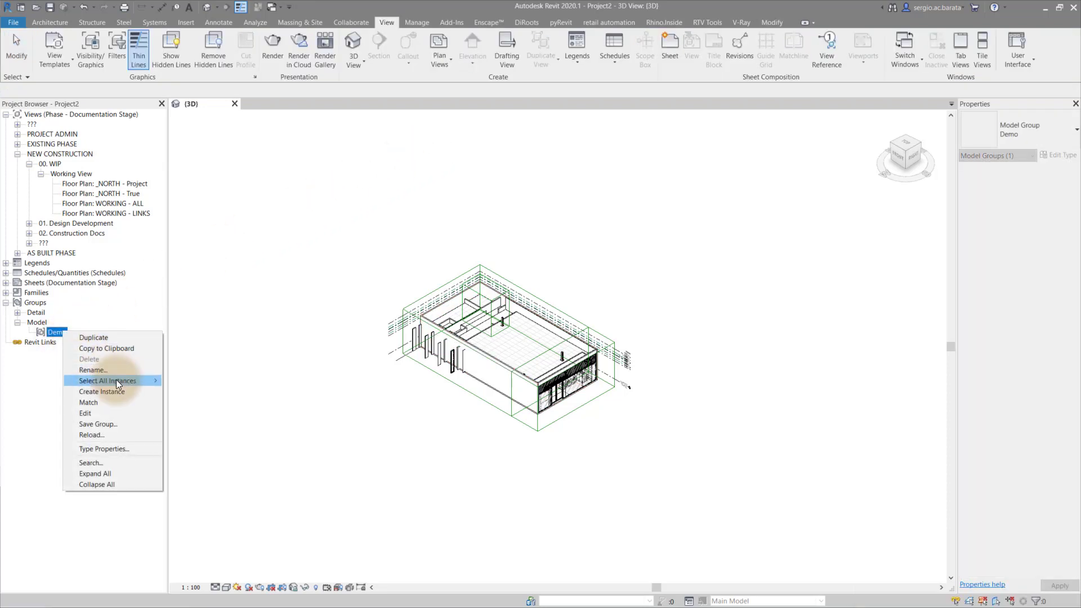
pyautogui.moveTo(129, 380)
pyautogui.click(208, 381)
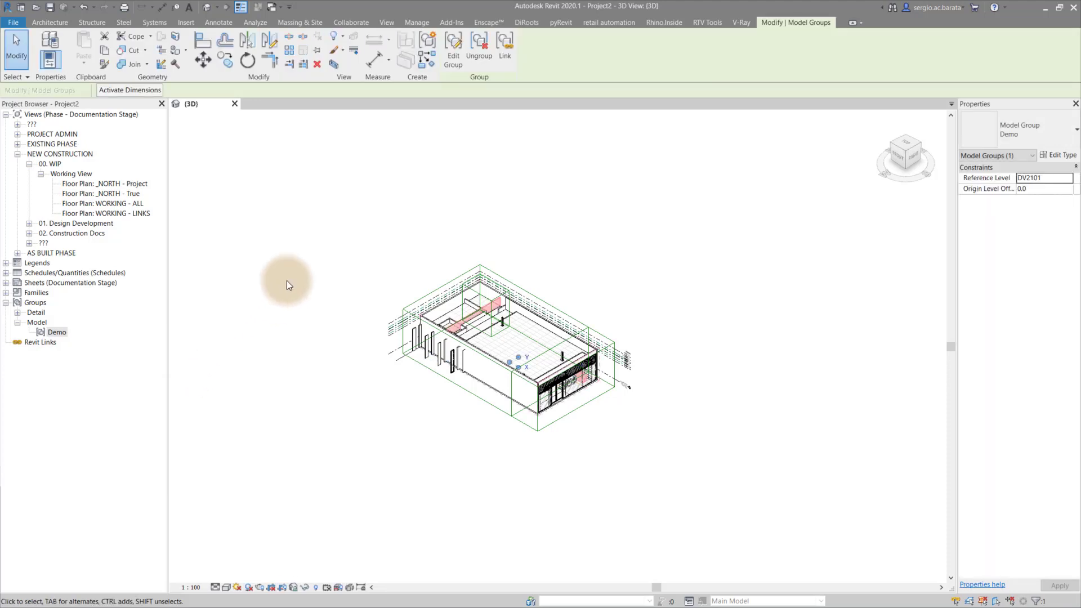
pyautogui.click(453, 67)
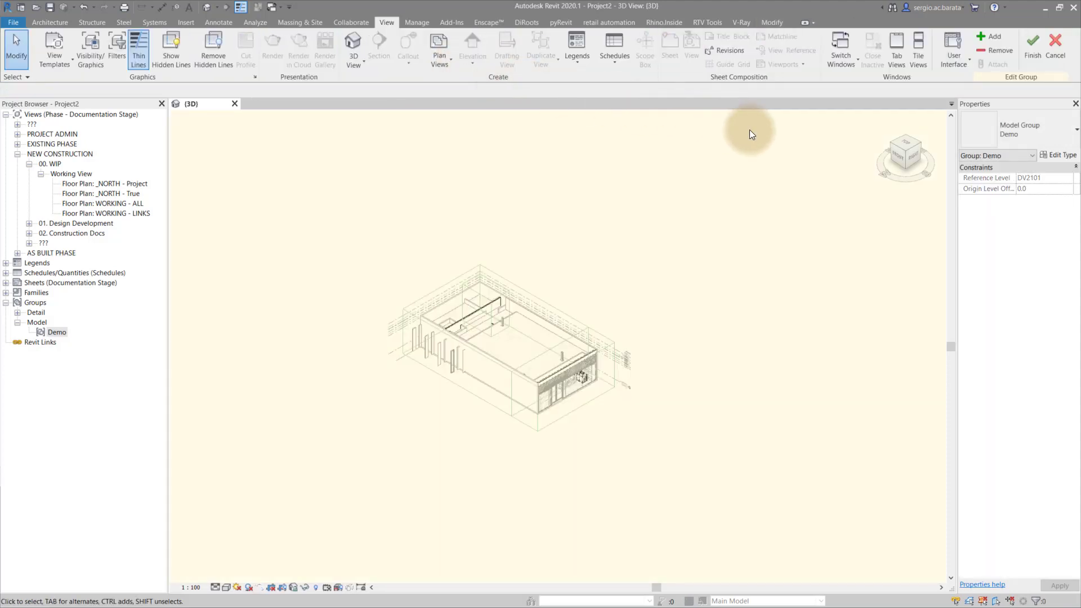
pyautogui.moveTo(445, 329); pyautogui.dragTo(336, 499)
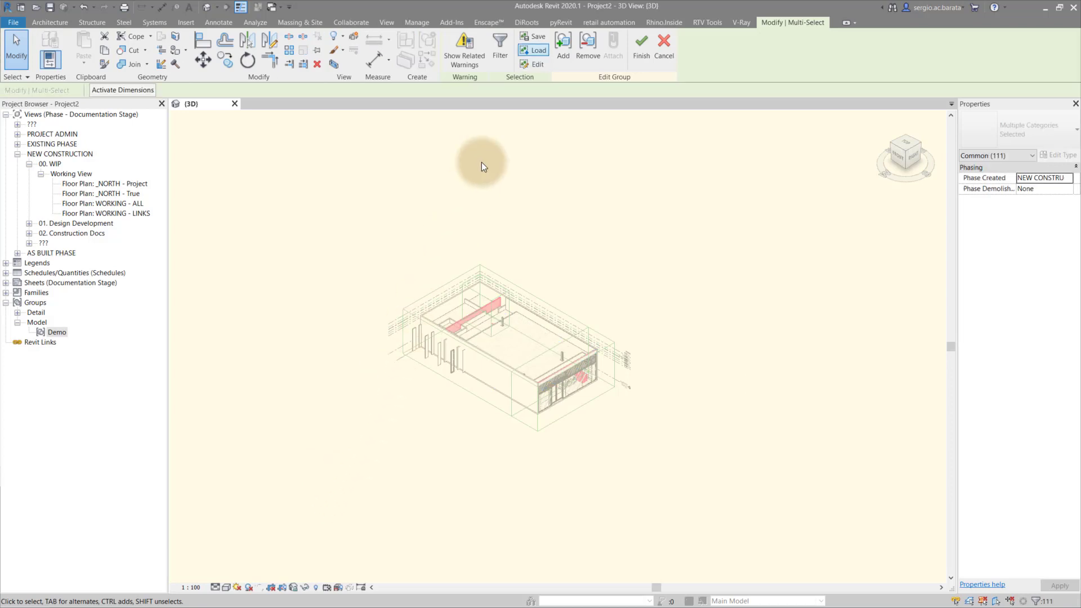
# Save the Demo elements as selection set '01', finish editing, and ungroup Demo.
pyautogui.click(532, 37)
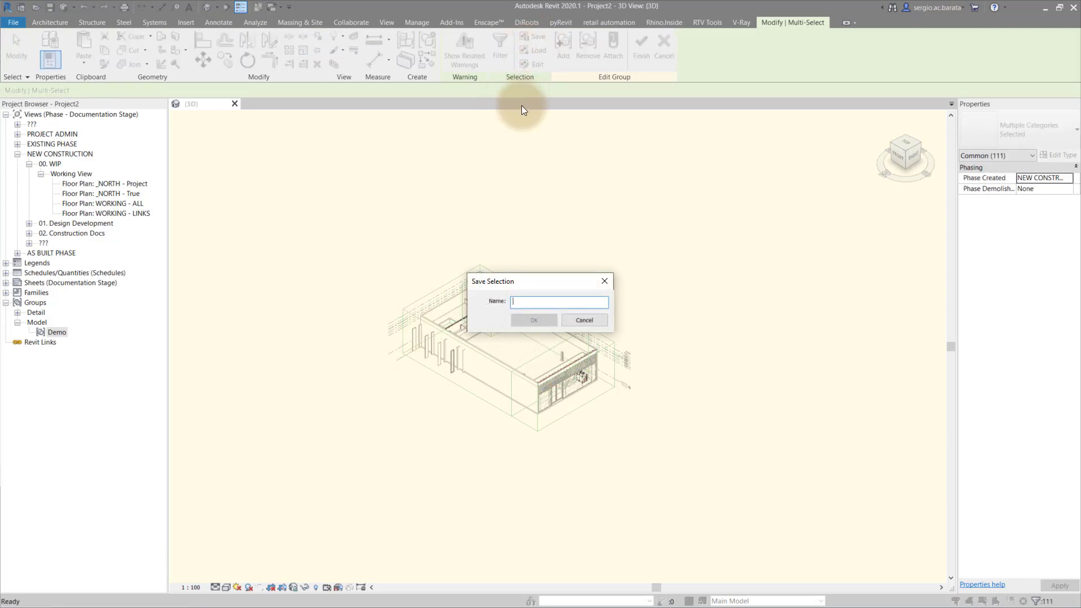
pyautogui.write('01')
pyautogui.click(528, 320)
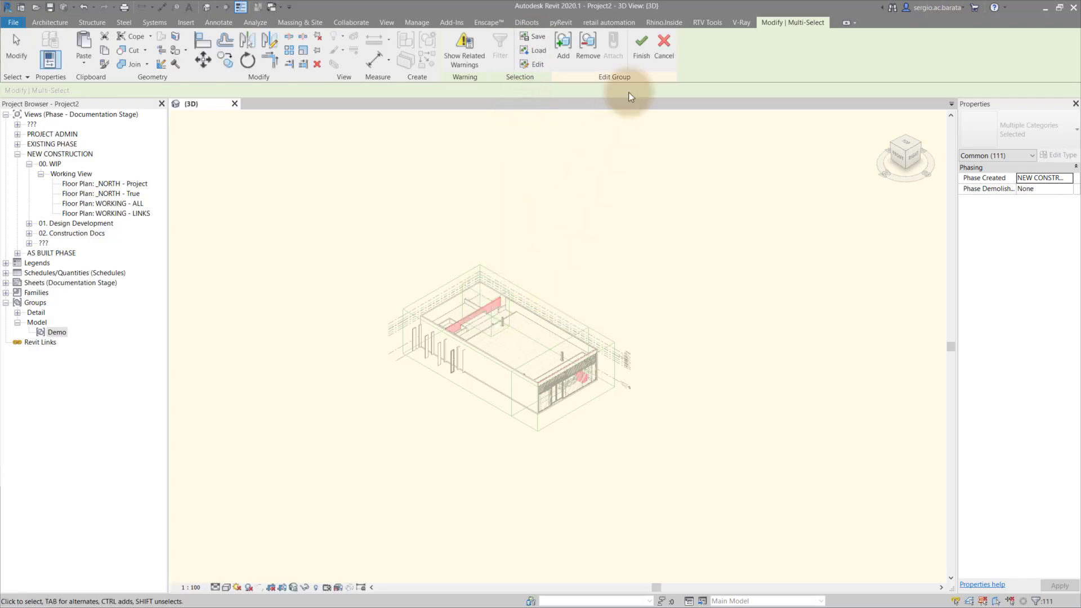
pyautogui.click(645, 53)
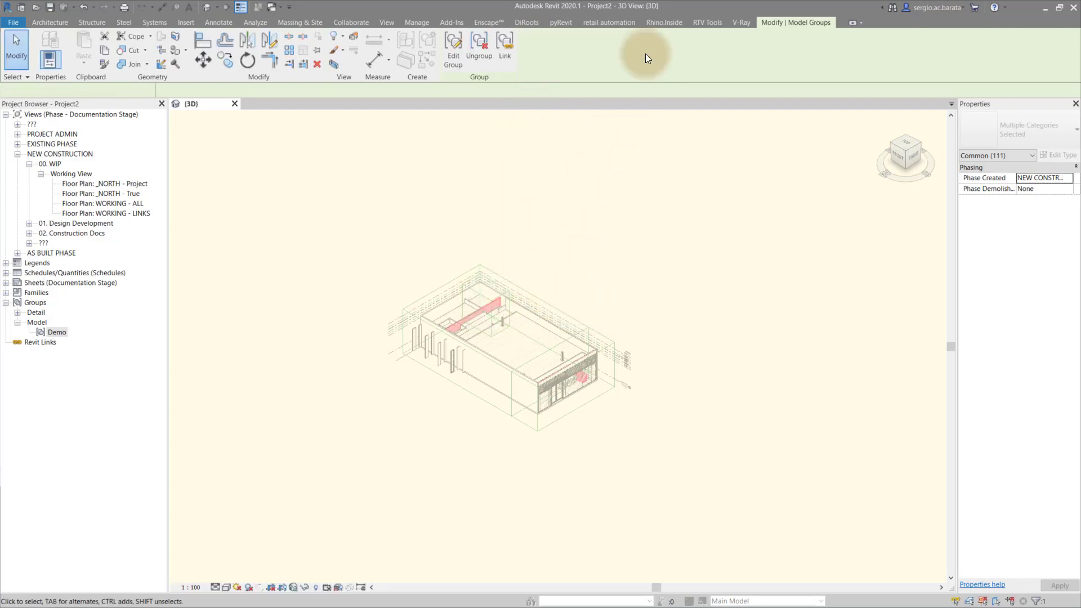
pyautogui.click(485, 56)
pyautogui.click(386, 214)
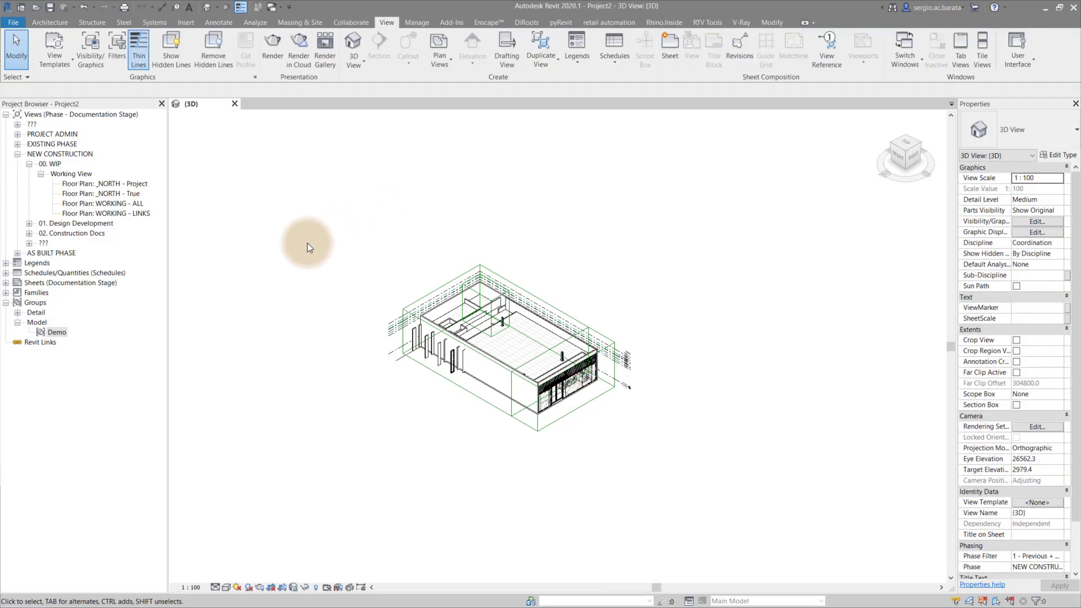
pyautogui.rightClick(60, 333)
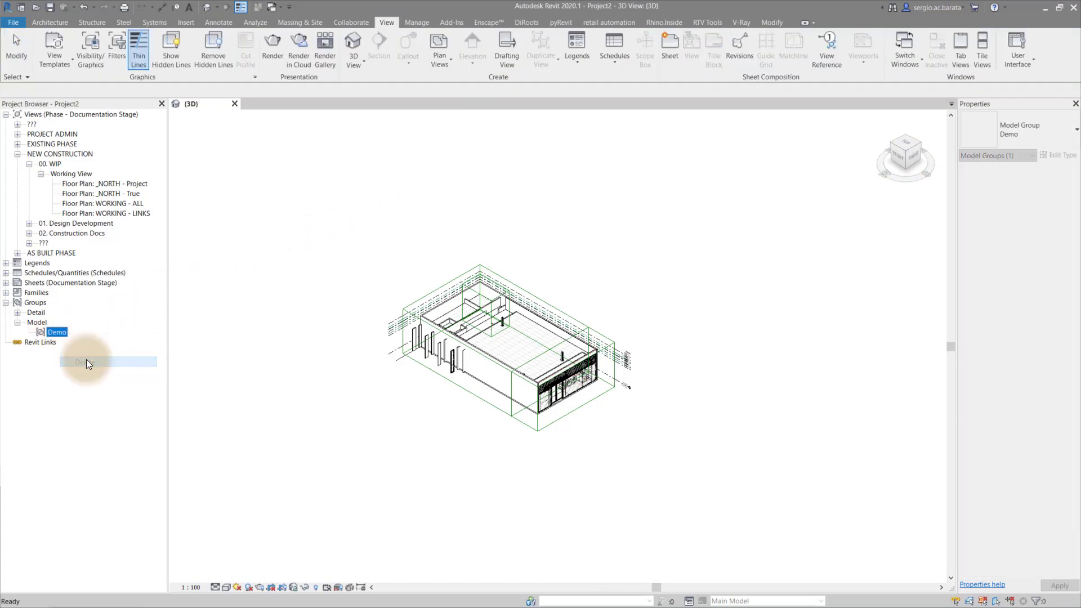
# Delete the leftover Demo group type, then list saved selection set E's 16 elements in OneFilter.
pyautogui.click(527, 22)
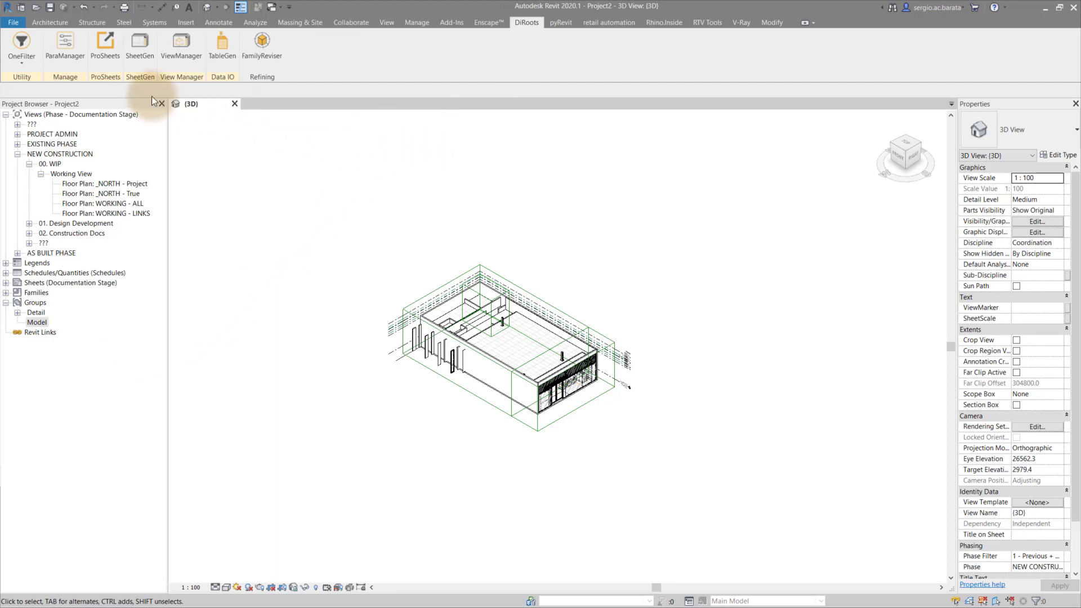
pyautogui.click(18, 62)
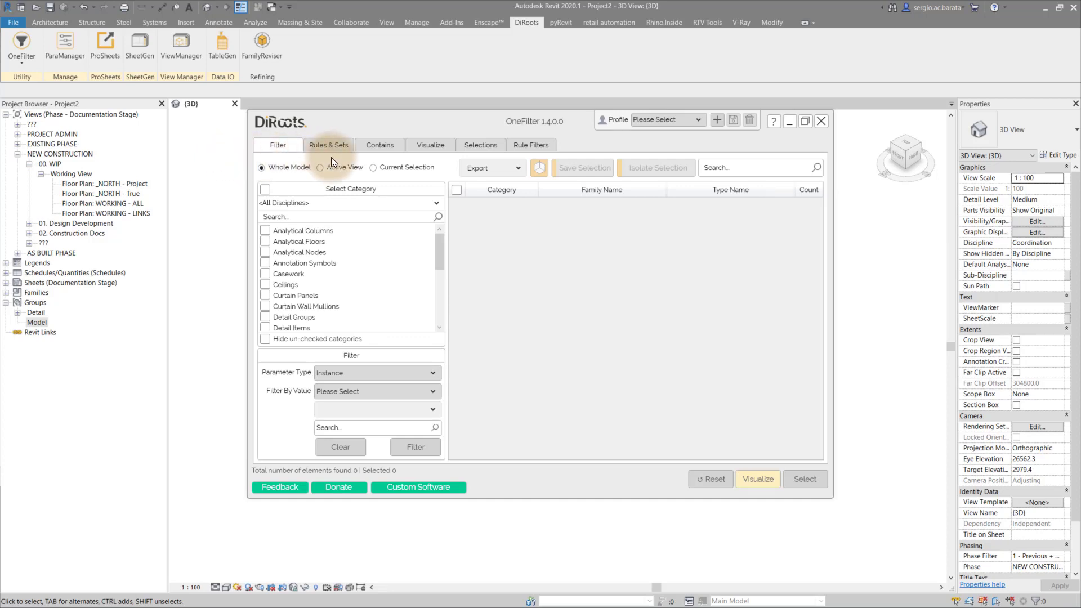
pyautogui.click(477, 145)
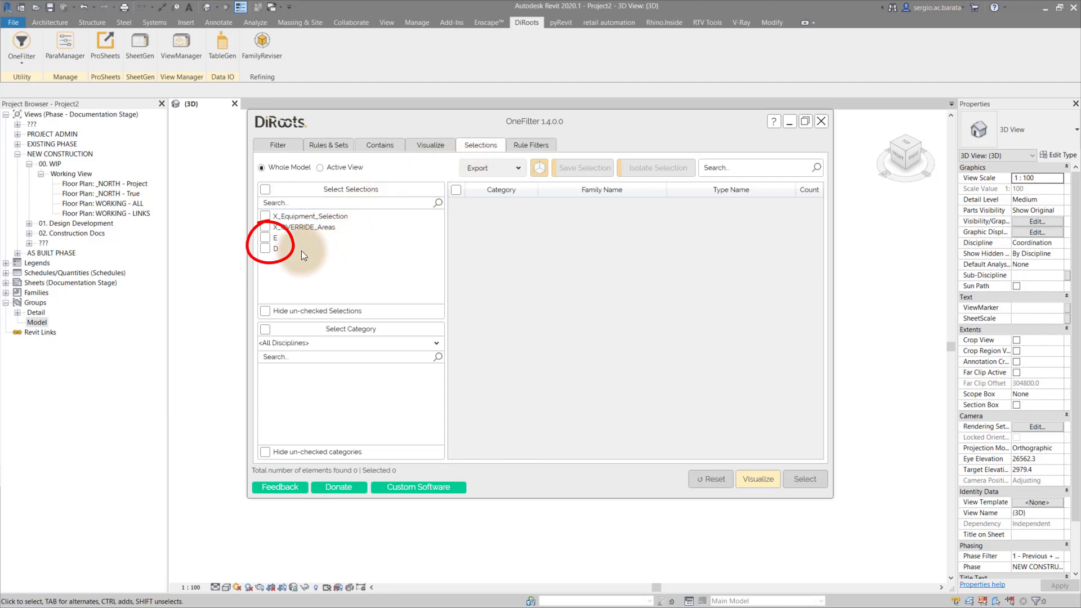
pyautogui.click(265, 238)
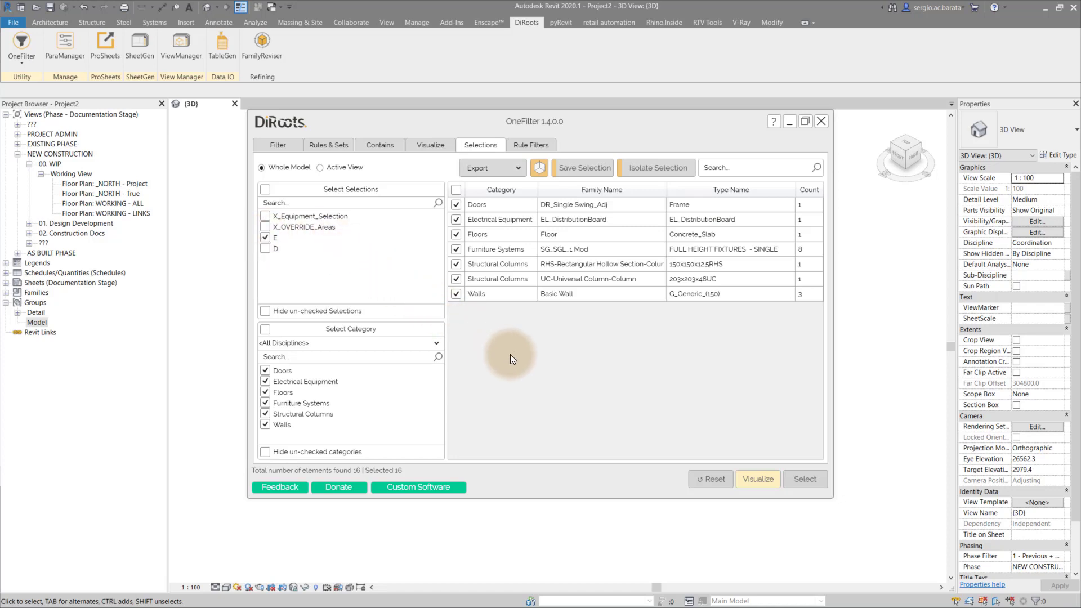
# Select the 16 set-E elements and temporarily isolate them in the 3D view.
pyautogui.click(805, 480)
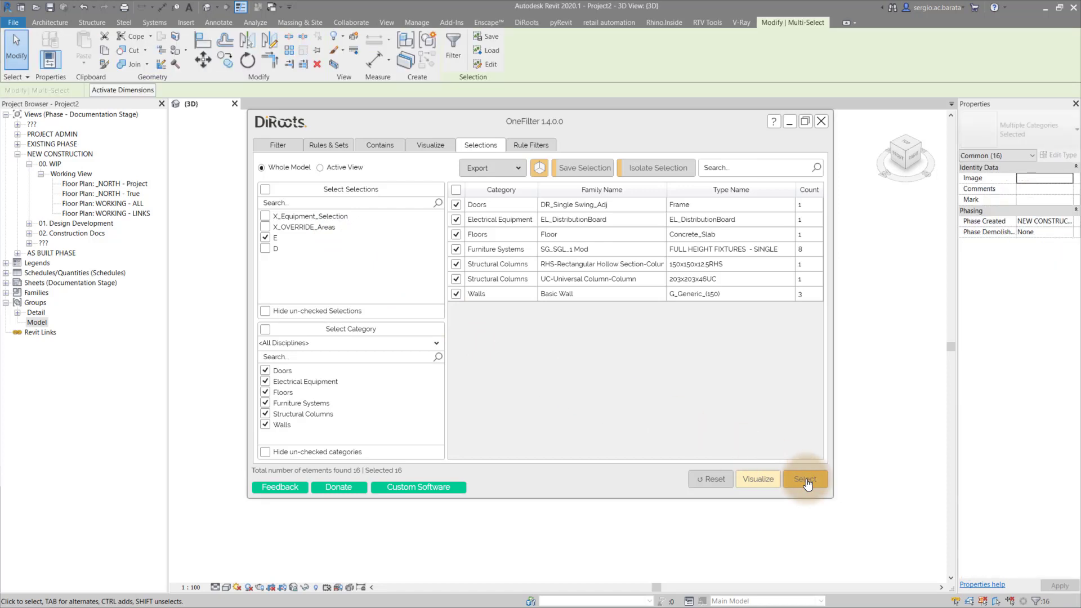
pyautogui.click(668, 171)
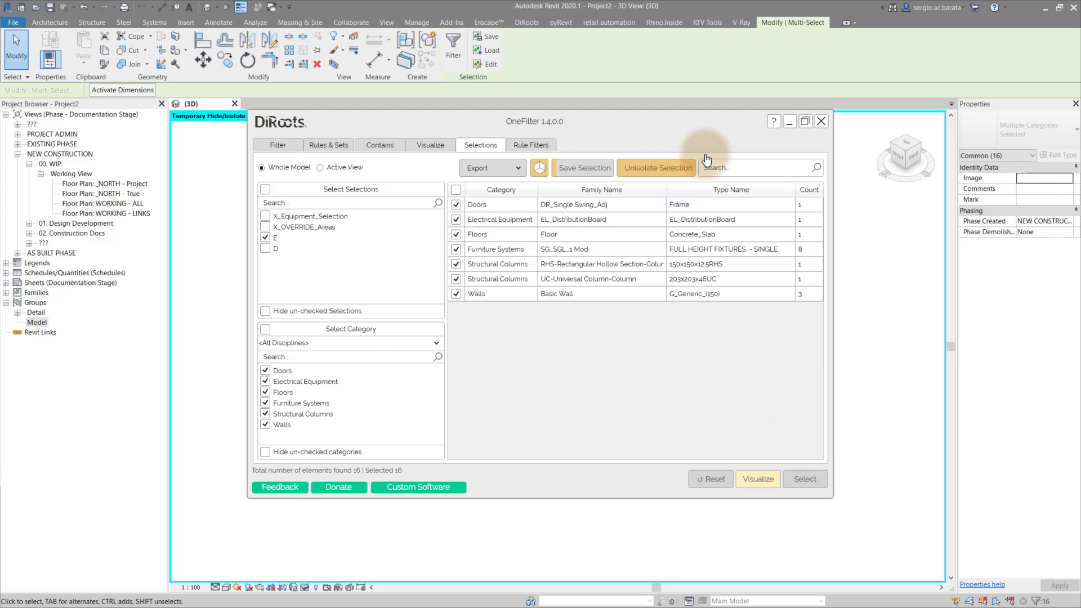
pyautogui.click(789, 123)
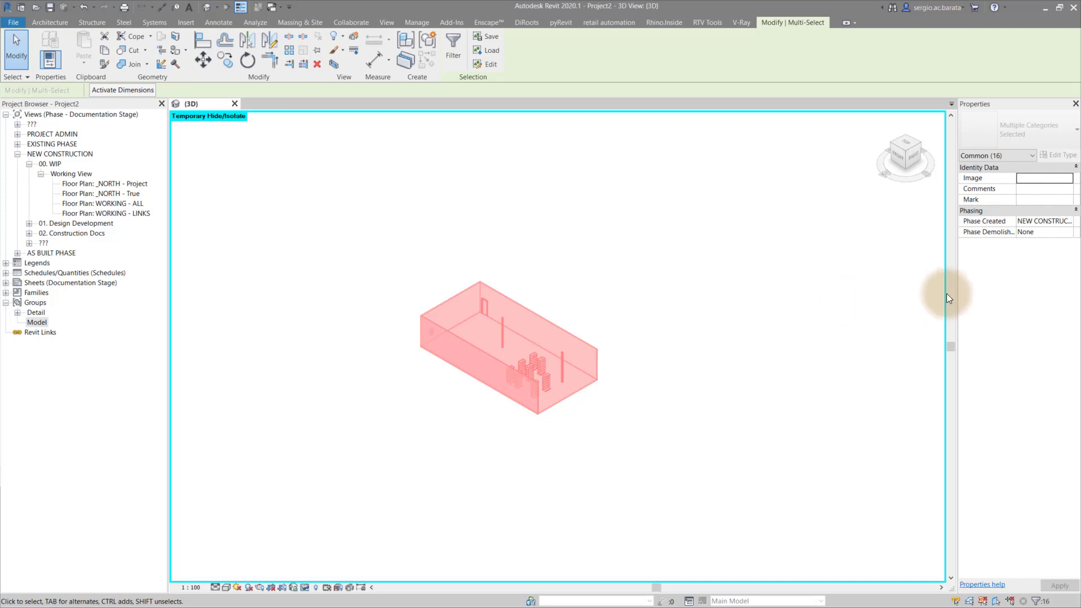
# Change the isolated elements' Phase Created to EXISTING PHASE.
pyautogui.click(1069, 222)
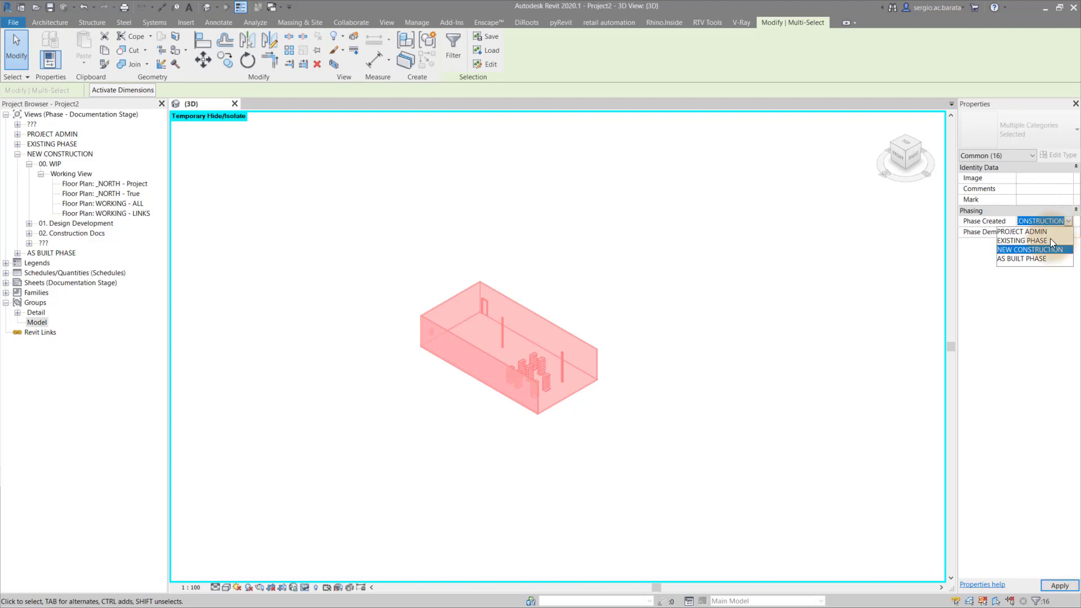
pyautogui.click(1050, 240)
pyautogui.click(888, 261)
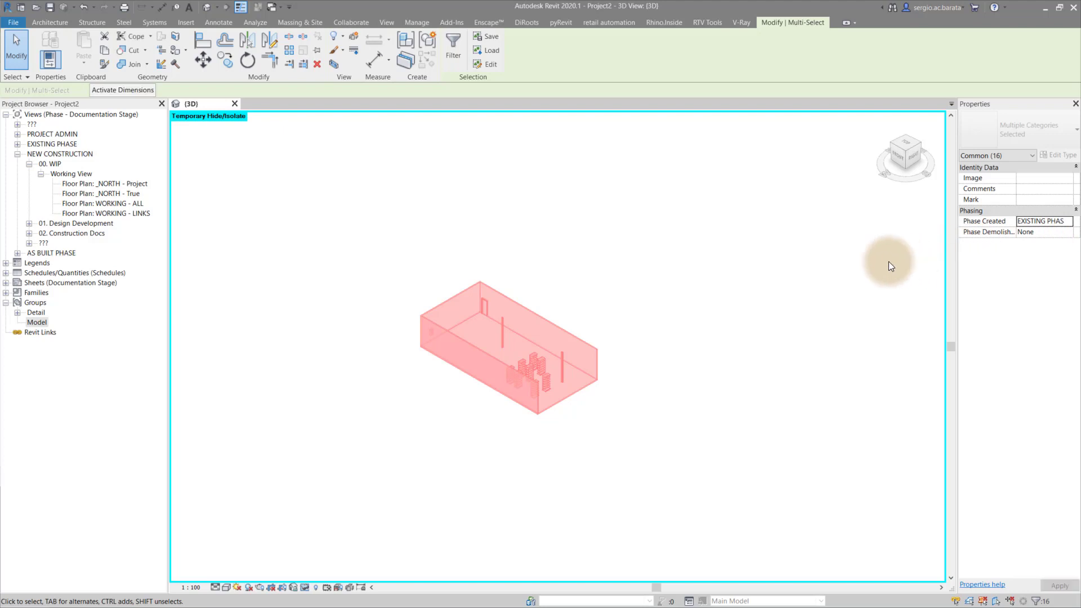
# Swap OneFilter from selection set E to D and select its 110 elements in the model.
pyautogui.click(889, 261)
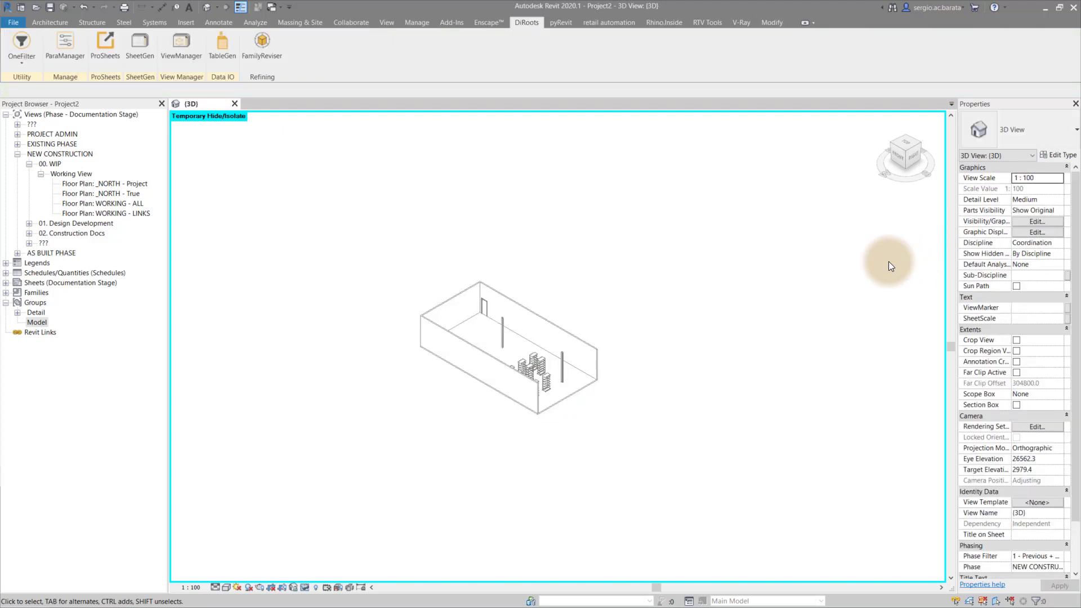
pyautogui.click(23, 45)
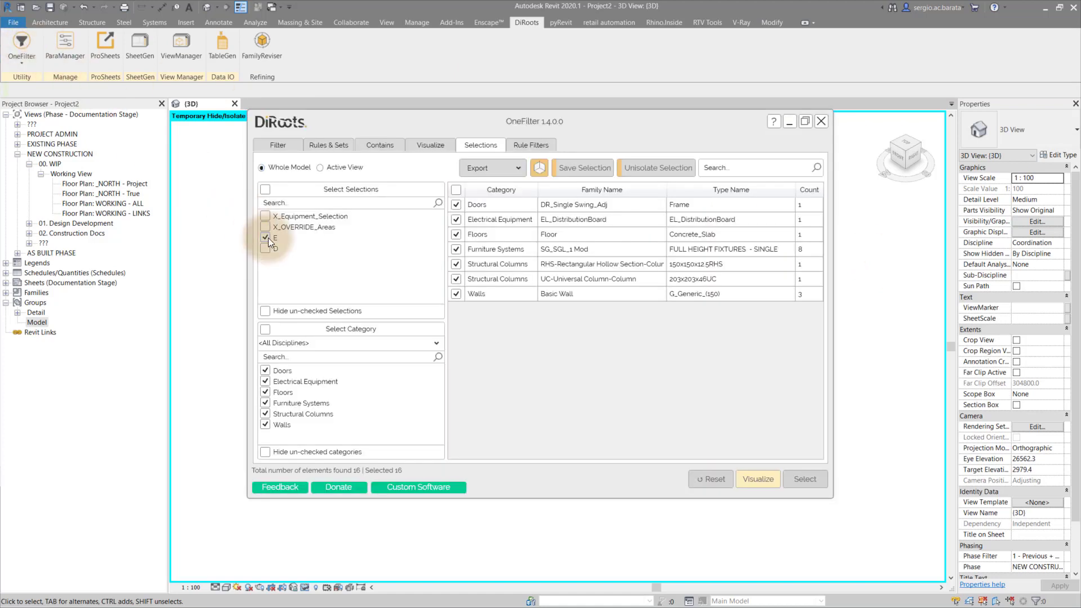
pyautogui.click(268, 238)
pyautogui.click(268, 246)
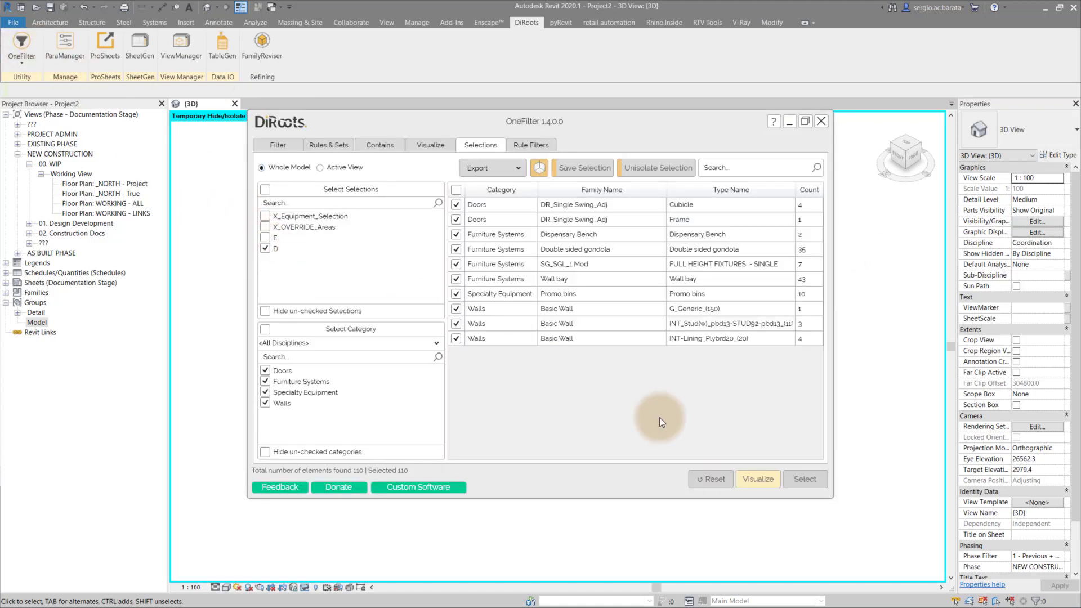
pyautogui.click(805, 479)
pyautogui.click(789, 125)
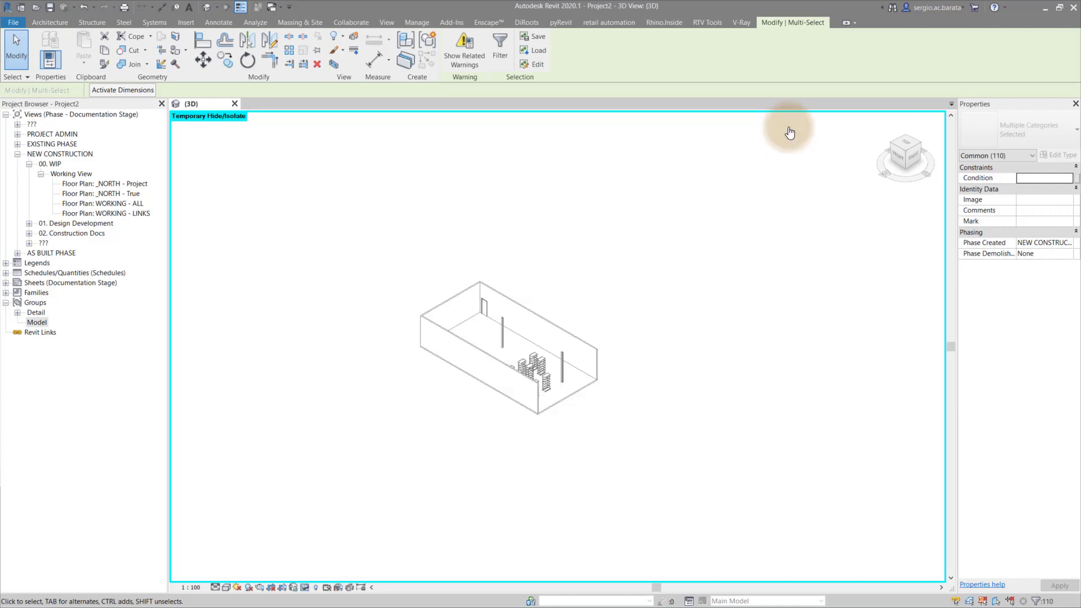
# Set Phase Created to EXISTING PHASE and Phase Demolished to NEW CONSTRUCTION.
pyautogui.click(1045, 243)
pyautogui.click(1068, 242)
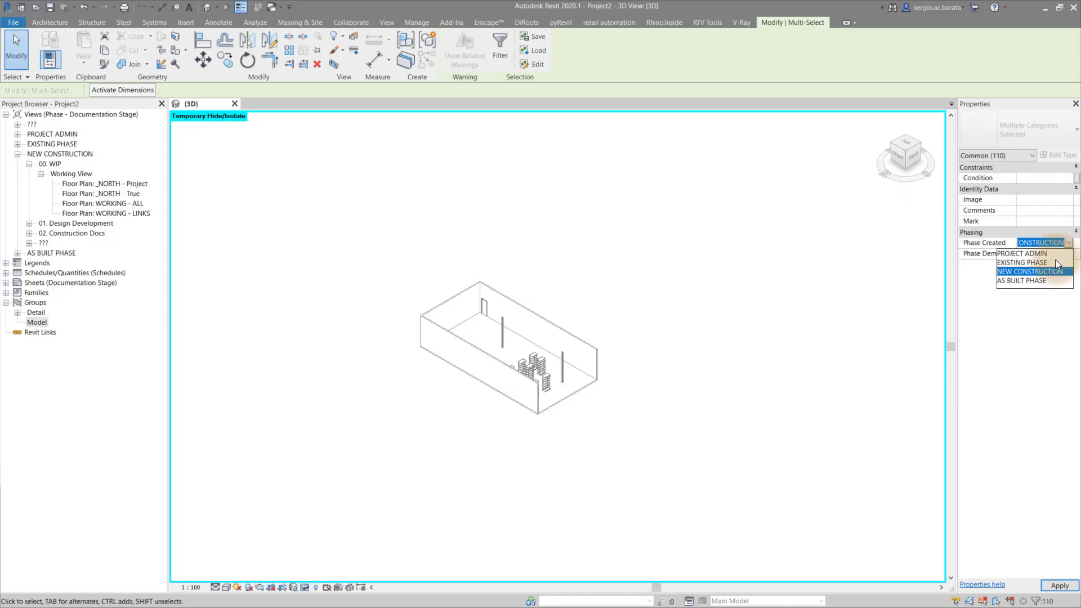
pyautogui.click(1053, 263)
pyautogui.click(1045, 253)
pyautogui.click(1069, 254)
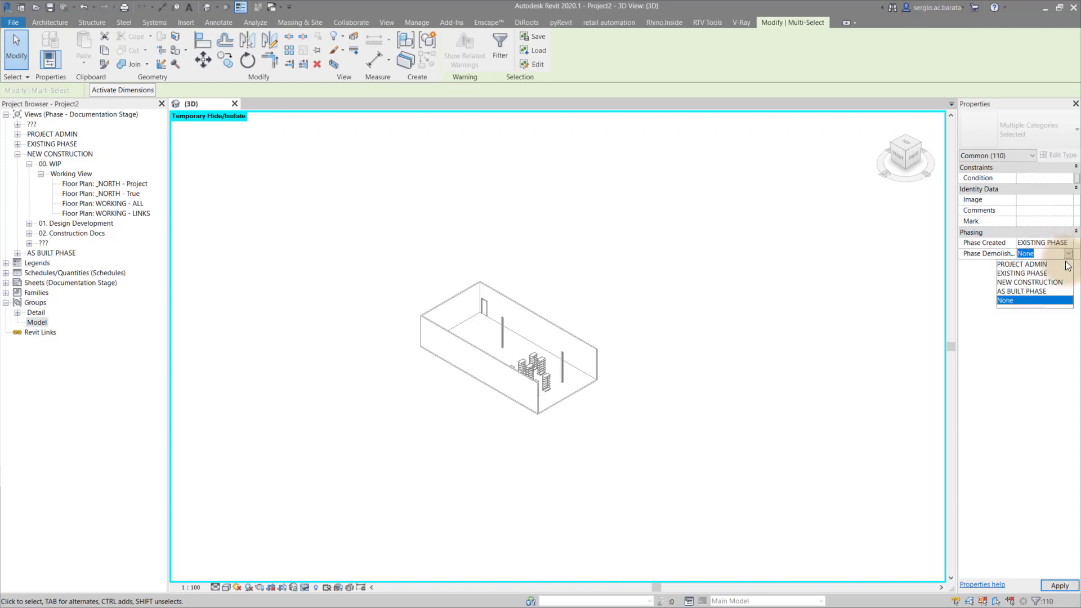
pyautogui.click(1042, 280)
# Deselect the elements and reset temporary isolation with HR to show the whole model.
pyautogui.click(628, 336)
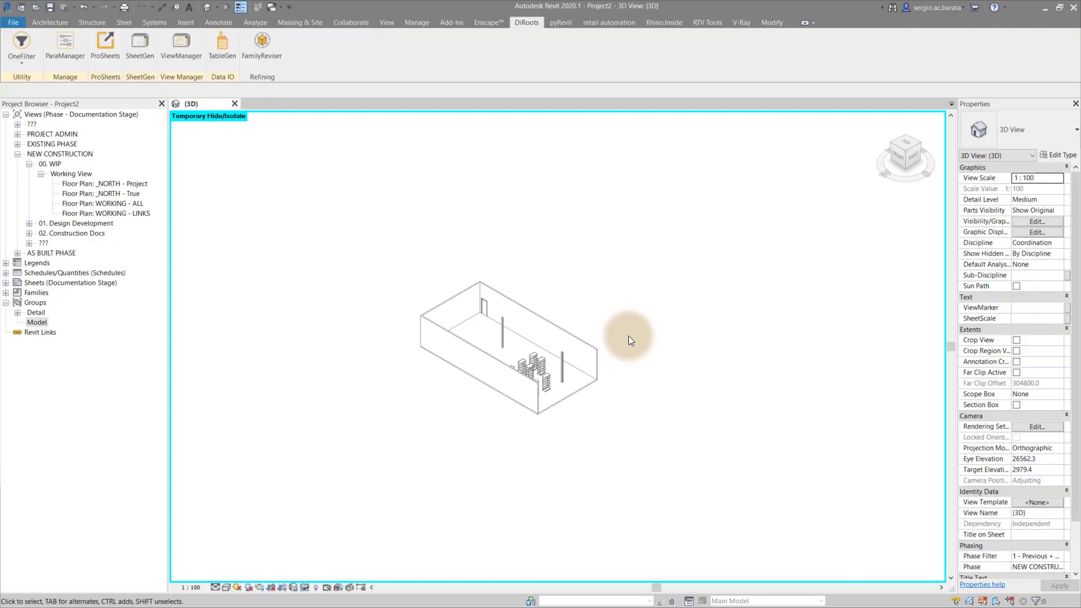
pyautogui.press('h')
pyautogui.press('r')
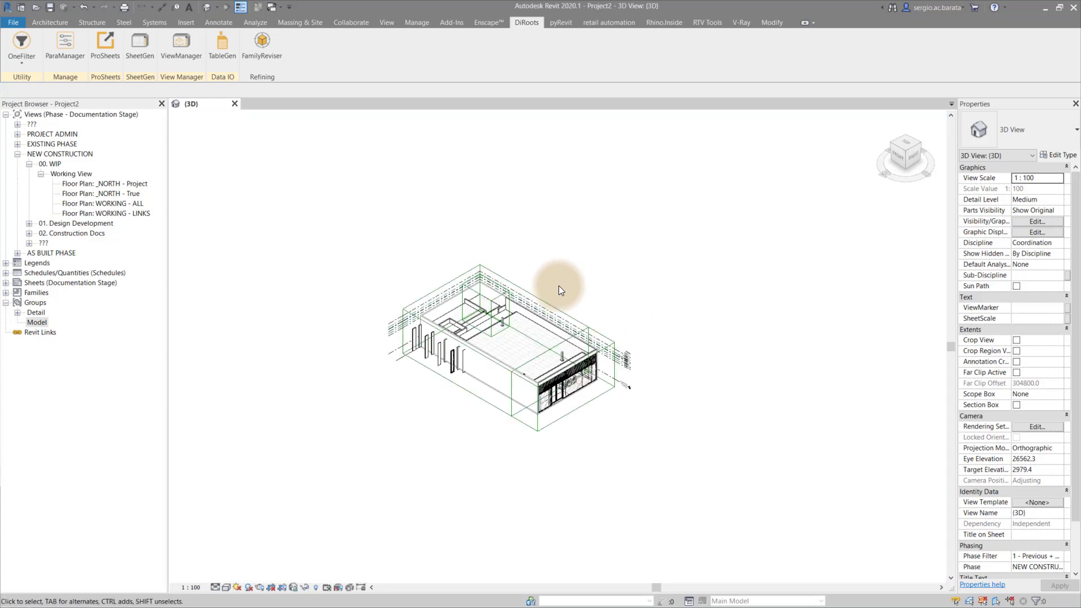
# Preview the 3D view in EXISTING PHASE, then return it to NEW CONSTRUCTION.
pyautogui.scroll(-2, 1048, 506)
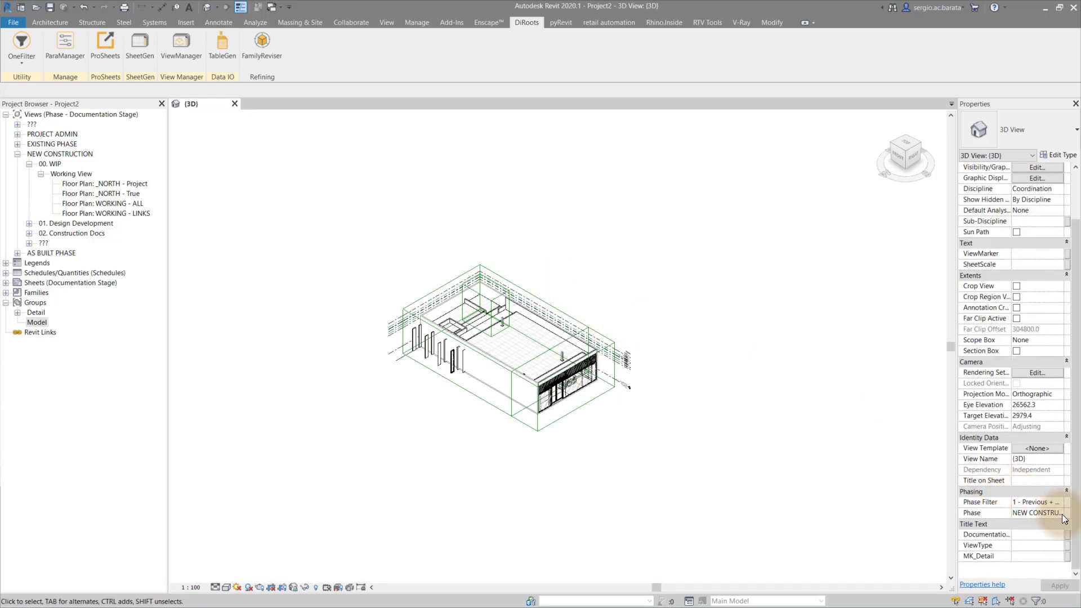
pyautogui.click(1064, 519)
pyautogui.click(1042, 529)
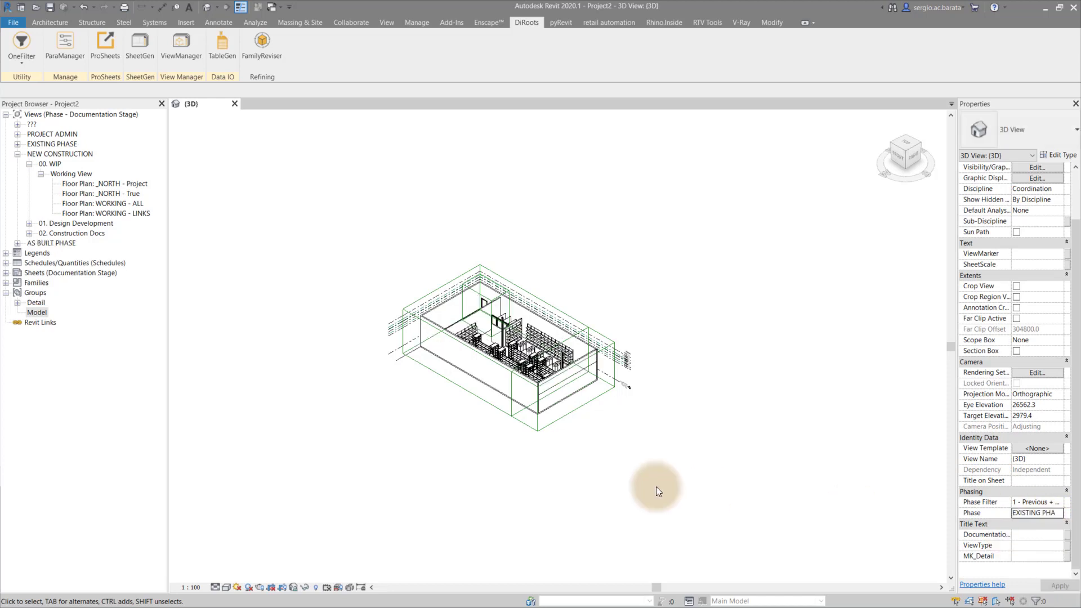
pyautogui.click(1064, 519)
pyautogui.click(1050, 539)
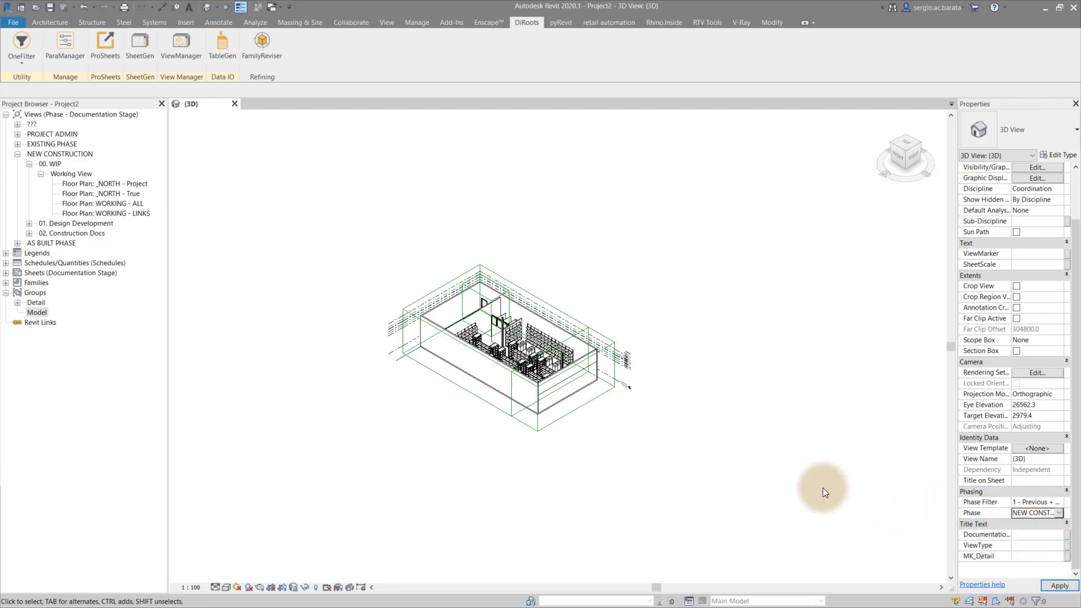
# Set the 3D view's Phase Filter to Z - Demo Only.
pyautogui.click(1062, 513)
pyautogui.click(1036, 502)
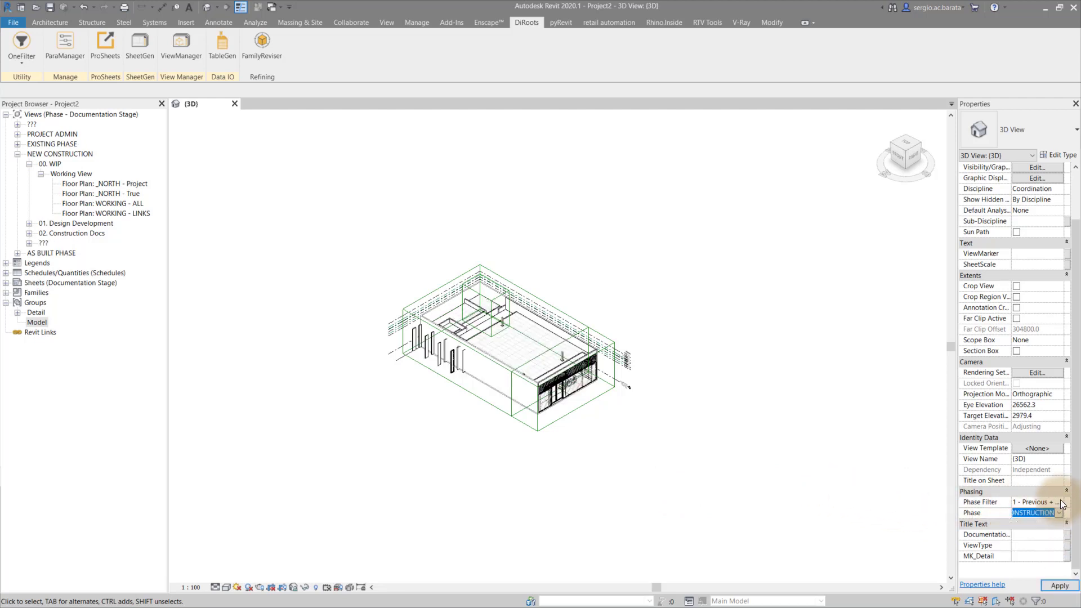
pyautogui.click(1058, 501)
pyautogui.scroll(-2, 1012, 546)
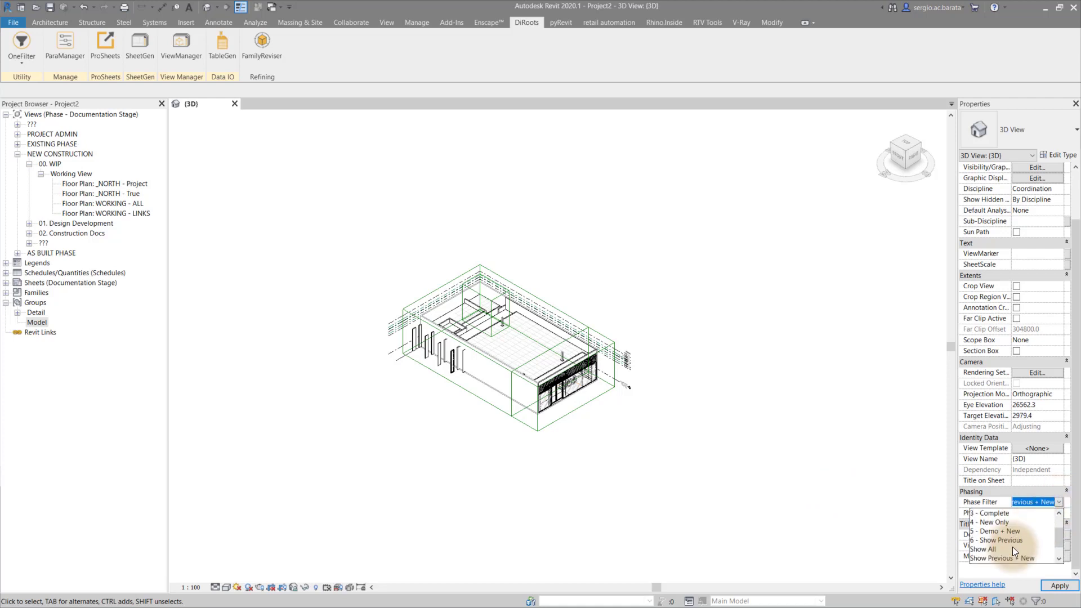
pyautogui.click(1013, 549)
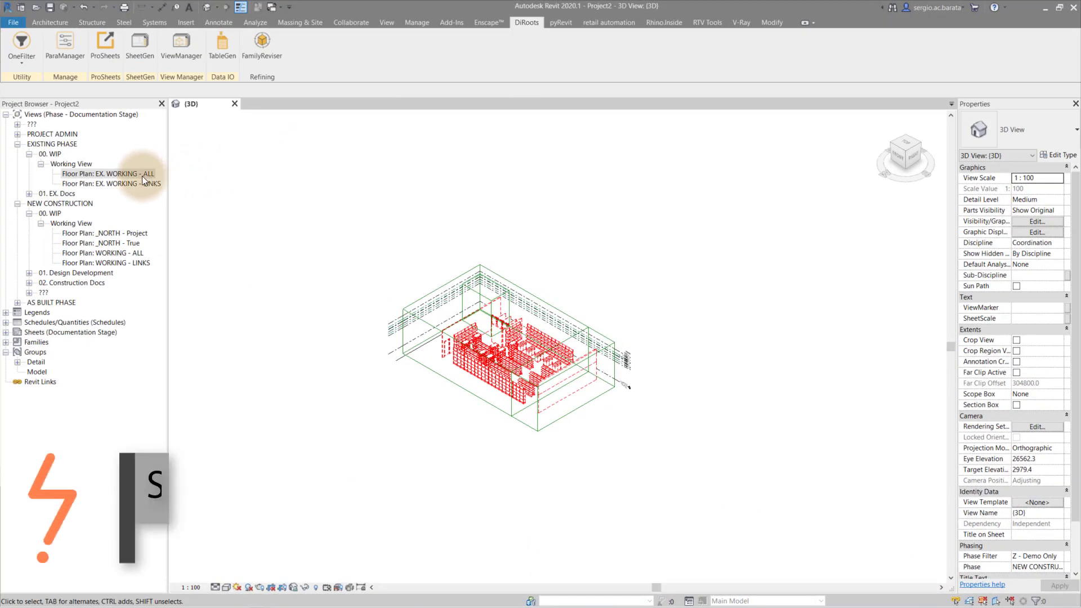
# Open the EX. WORKING - ALL plan and expand 02. Construction Docs > A - Plans in a wider Project Browser.
pyautogui.doubleClick(118, 143)
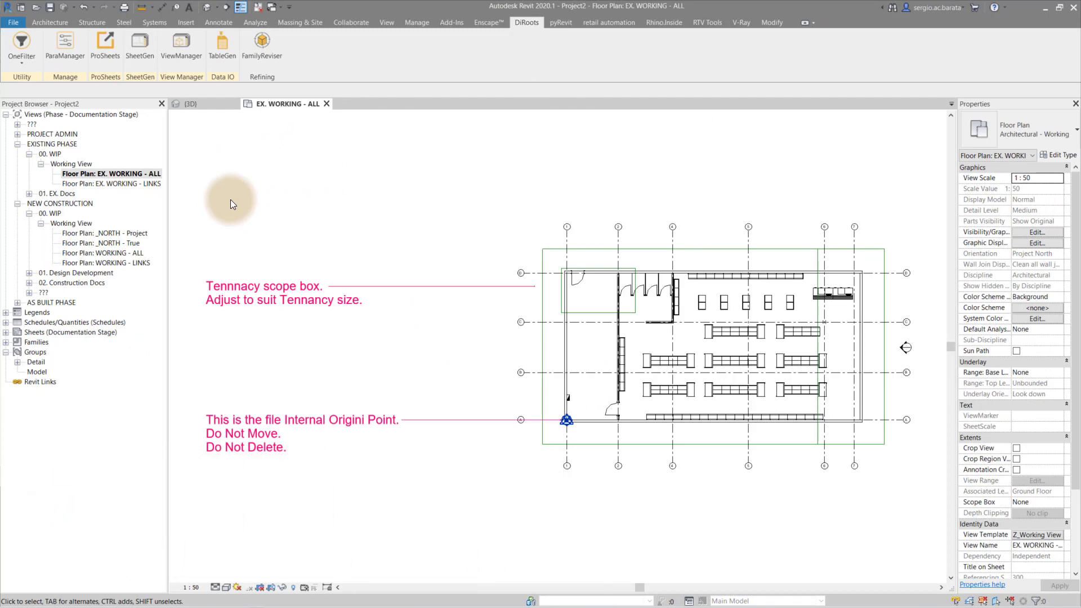
pyautogui.click(29, 283)
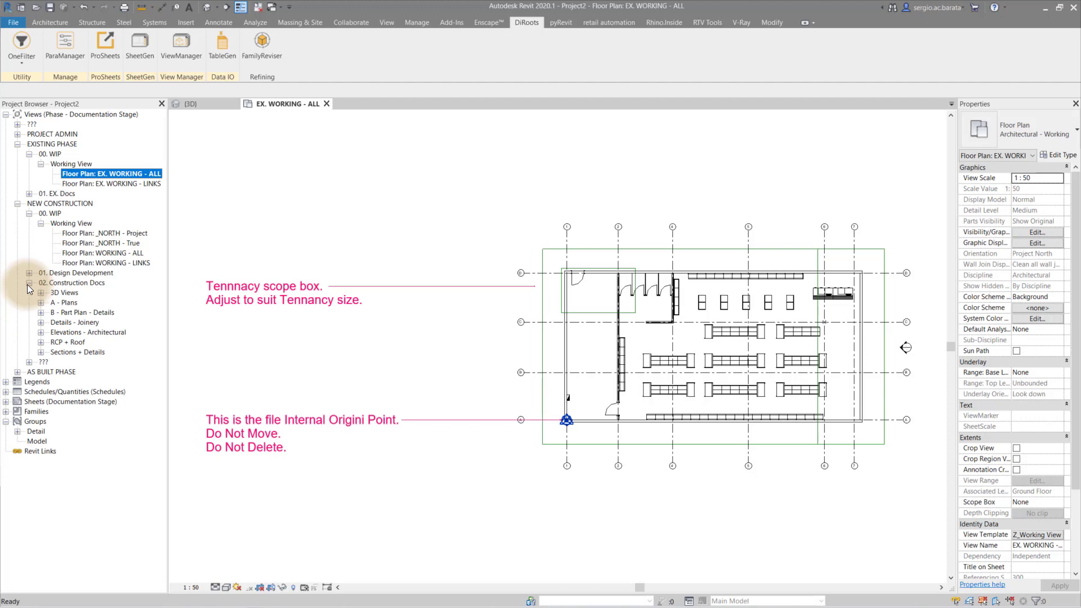
pyautogui.click(40, 303)
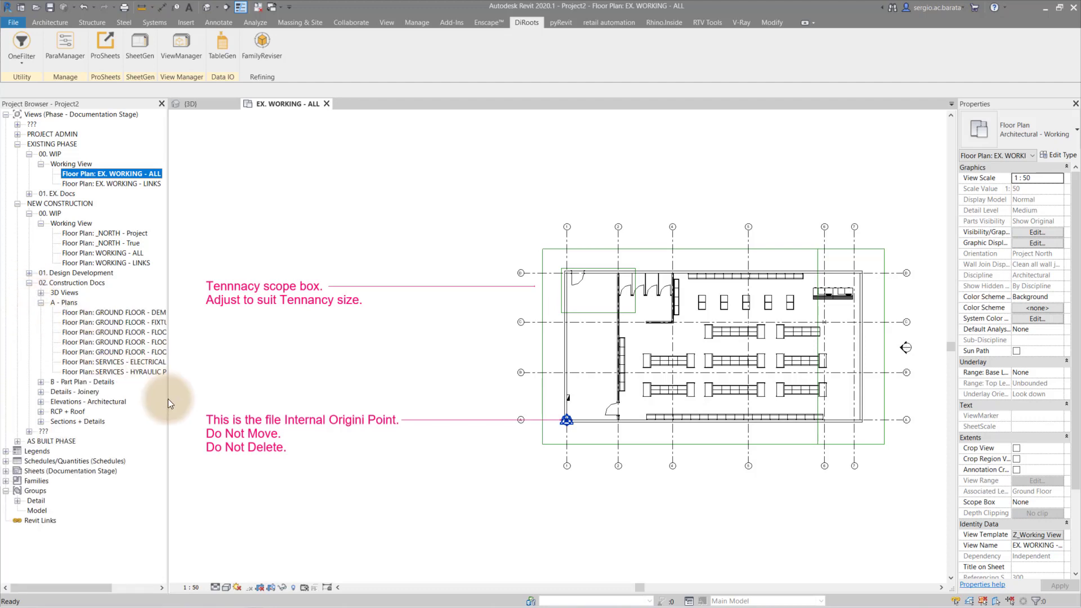
pyautogui.moveTo(168, 398); pyautogui.dragTo(223, 407)
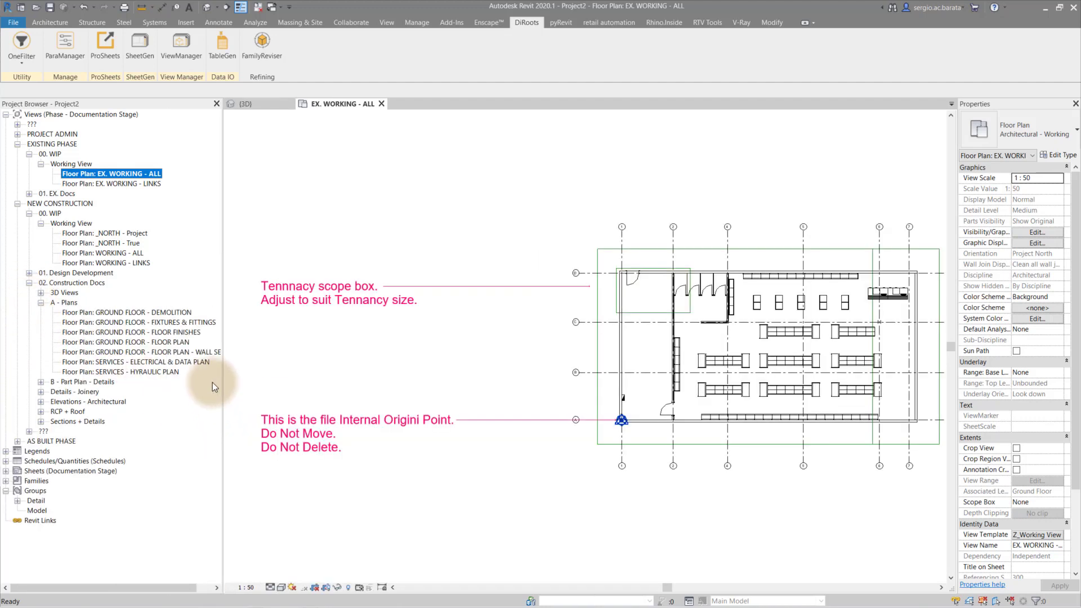
# Open GROUND FLOOR - DEMOLITION zoomed to fit, then GROUND FLOOR - FIXTURES & FITTINGS.
pyautogui.doubleClick(183, 313)
pyautogui.rightClick(325, 334)
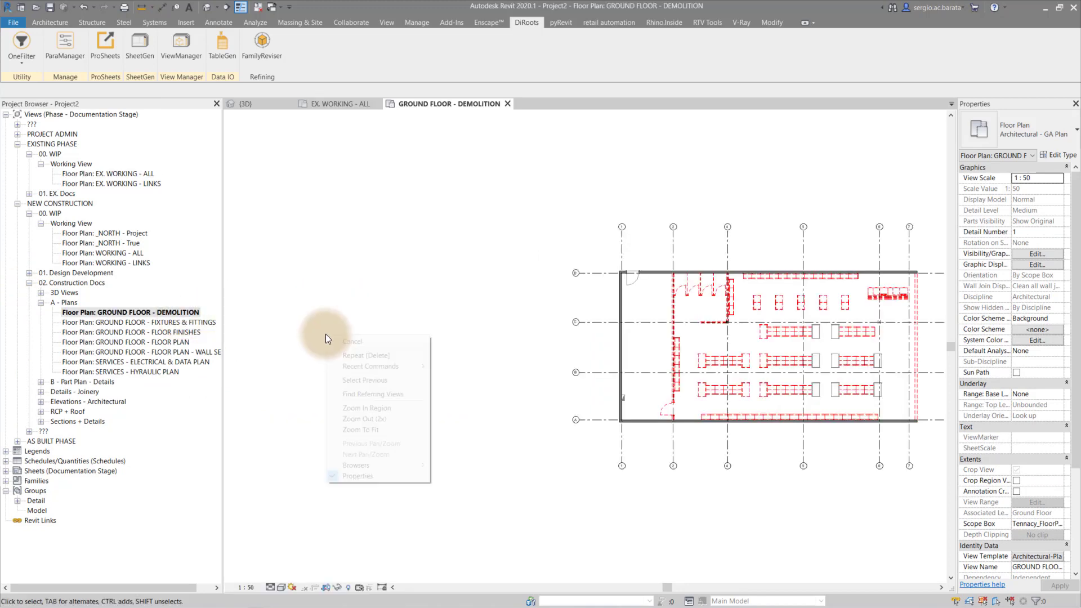
pyautogui.click(381, 430)
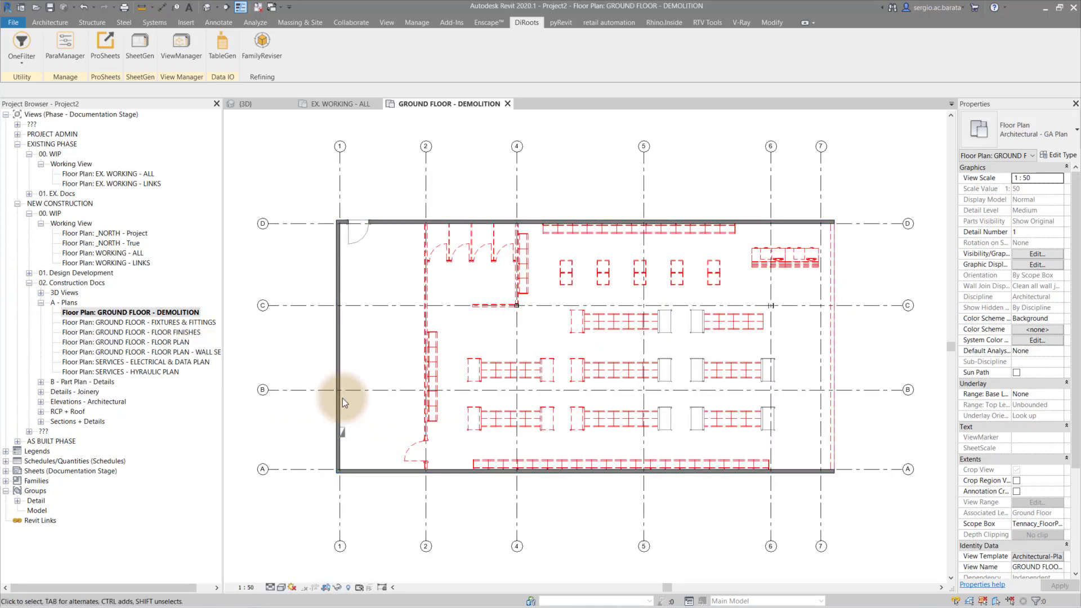
pyautogui.doubleClick(203, 324)
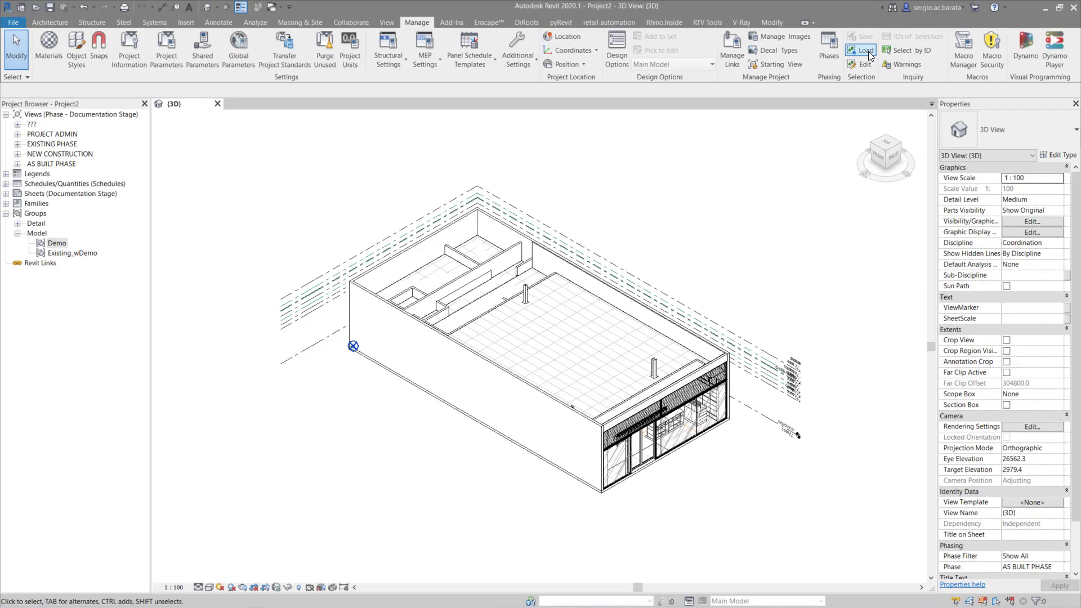
pyautogui.click(866, 50)
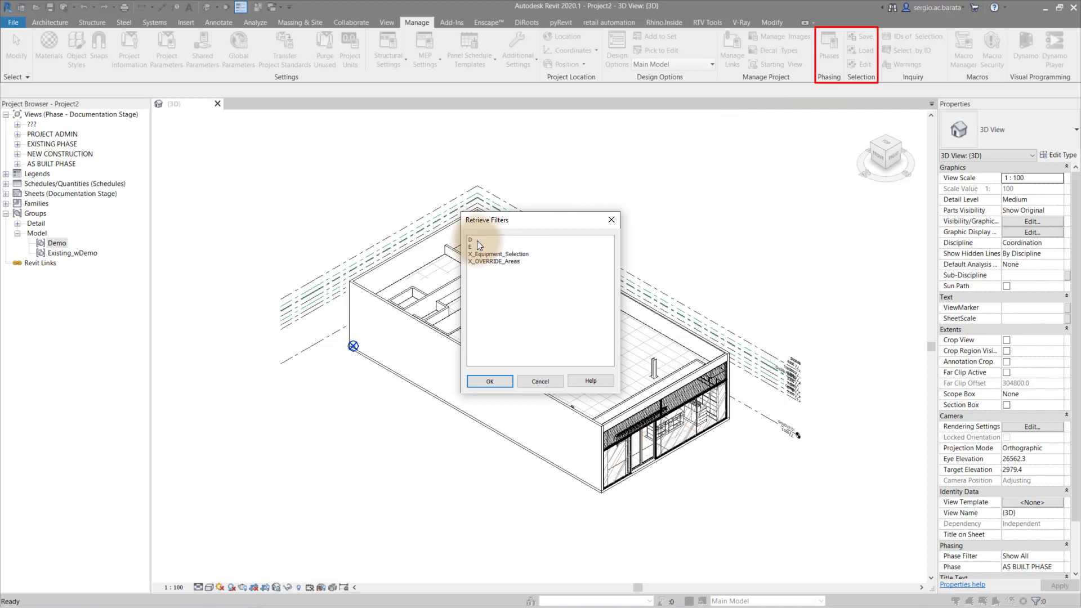
pyautogui.click(483, 381)
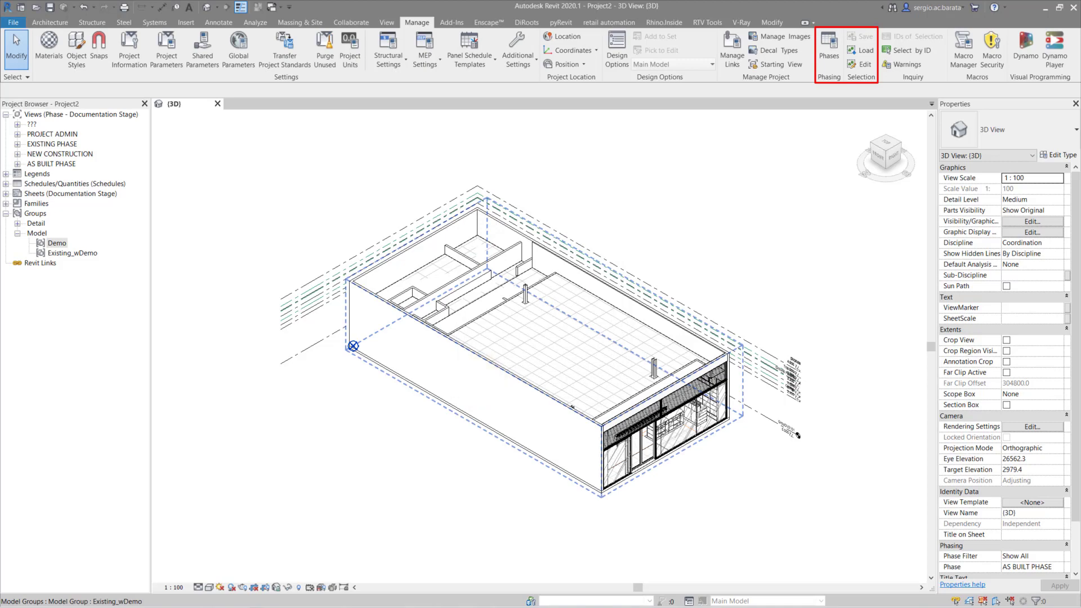
pyautogui.press('Escape')
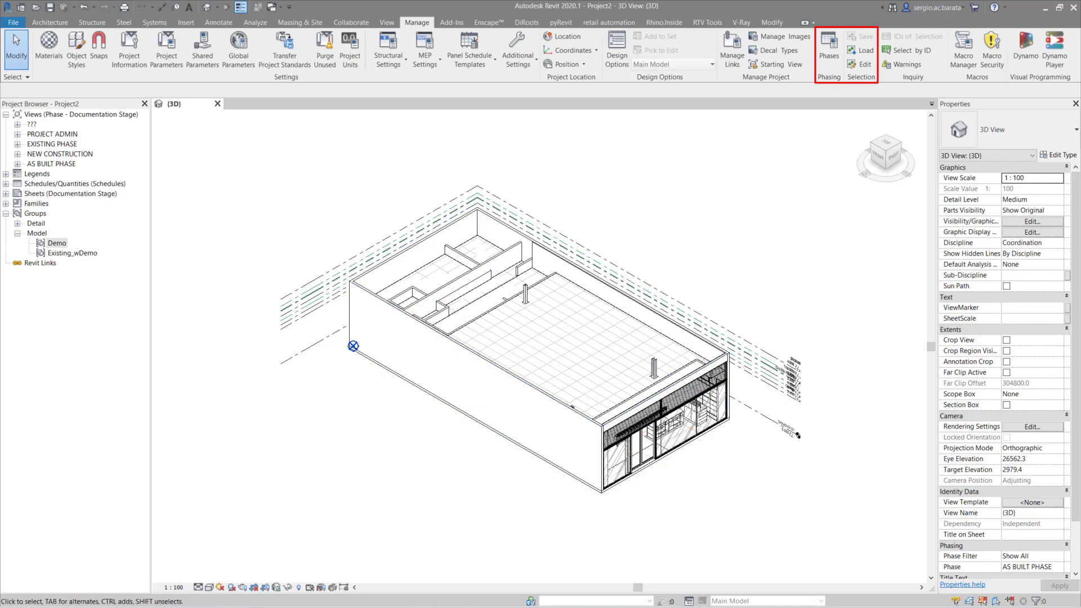